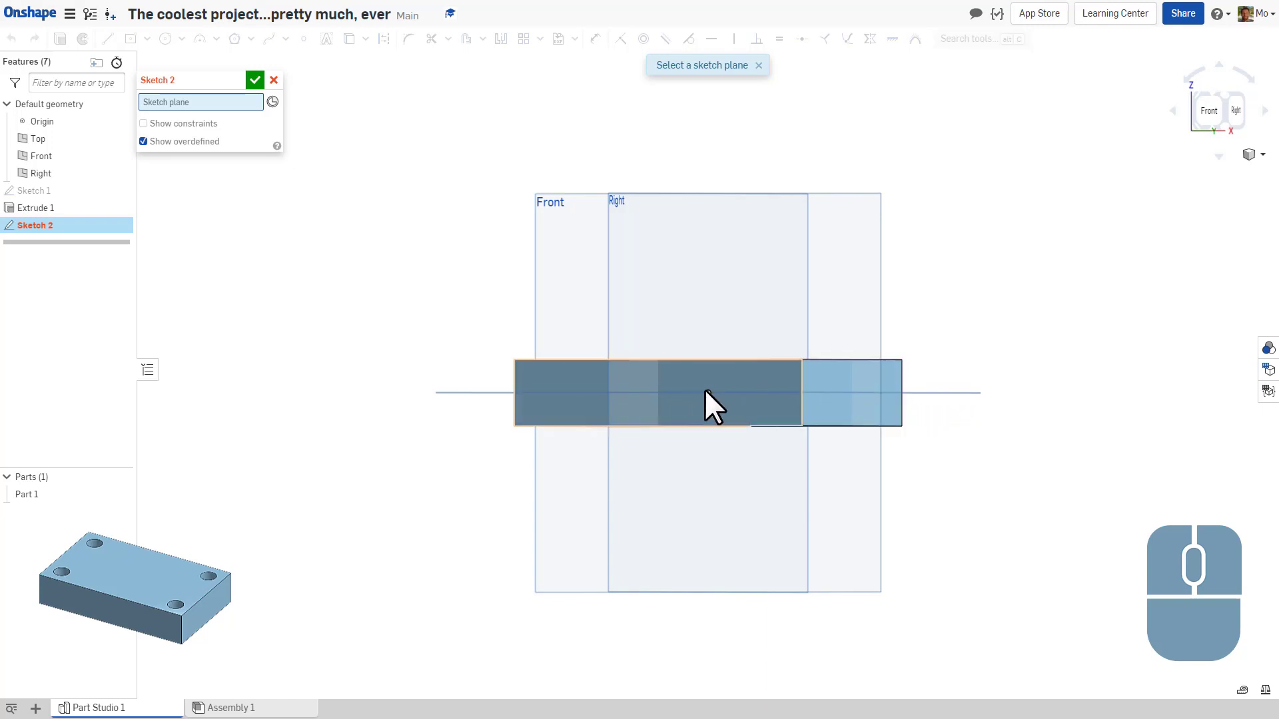
Step: Place Sketch 2 on the large upper face of the rectangular block
right_drag(426, 336, 425, 389)
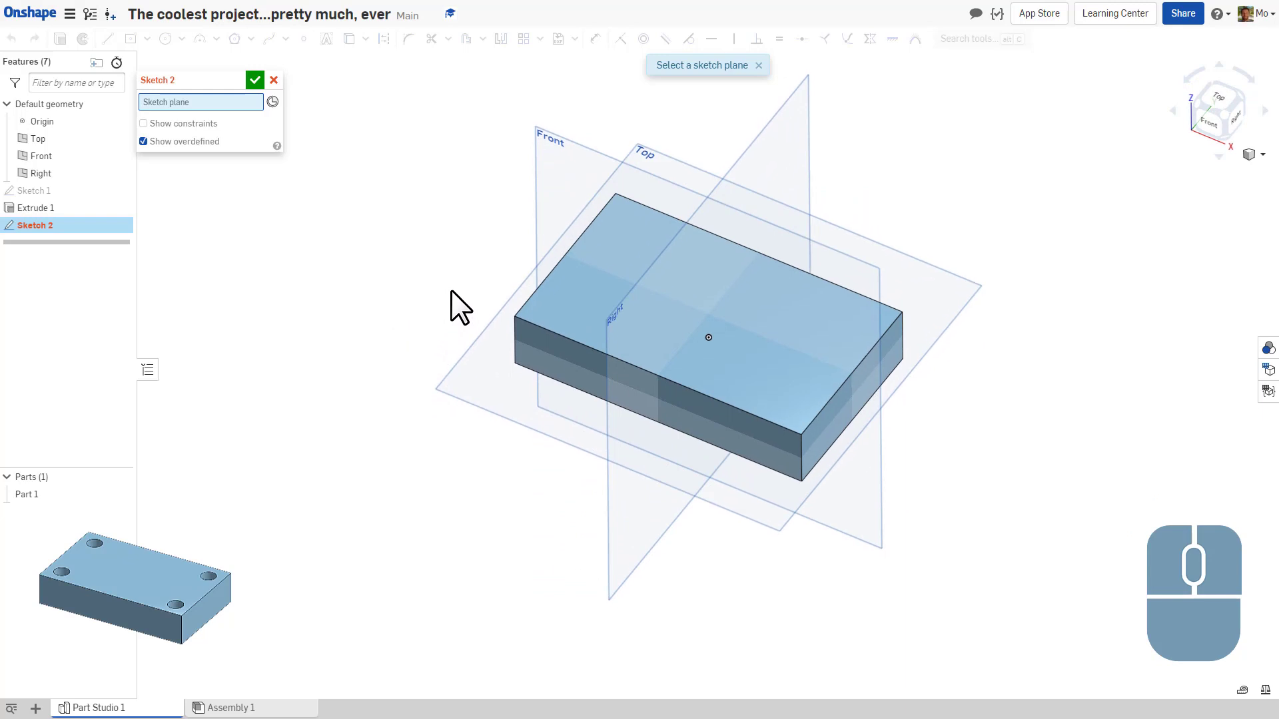
middle_drag(450, 289, 438, 335)
scroll(437, 337, down, 2)
scroll(436, 343, up, 1)
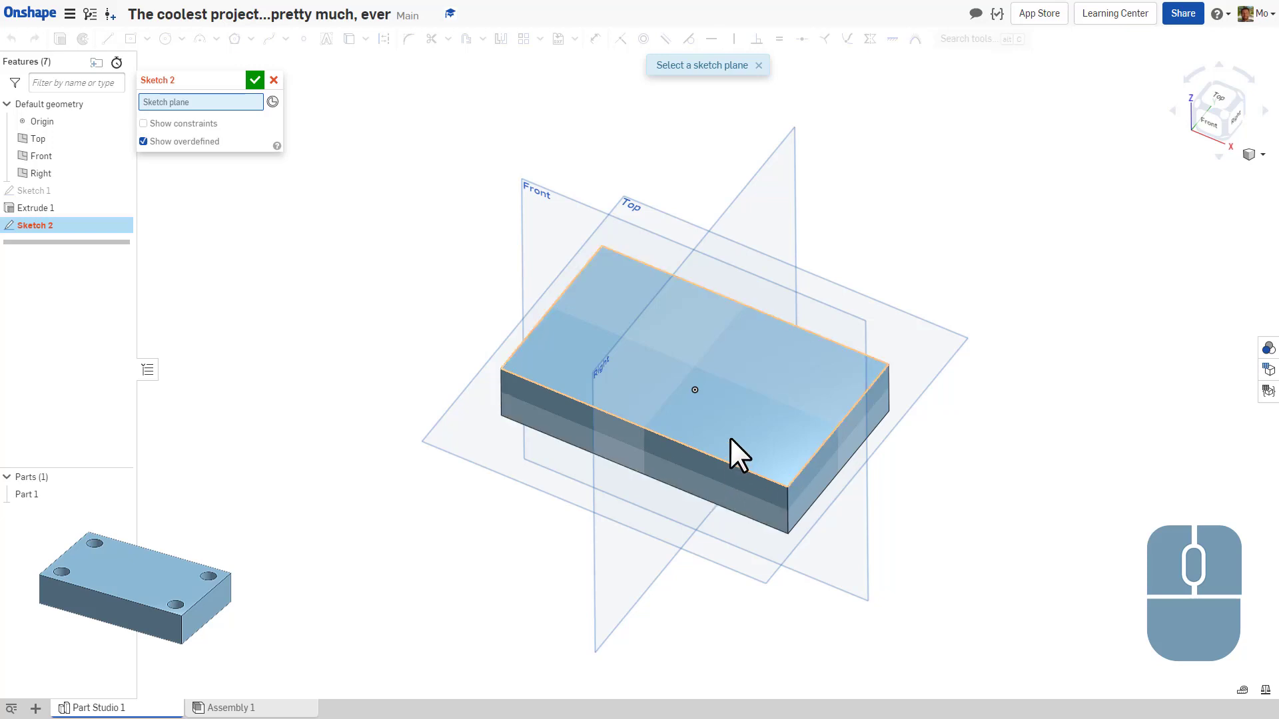
click(567, 358)
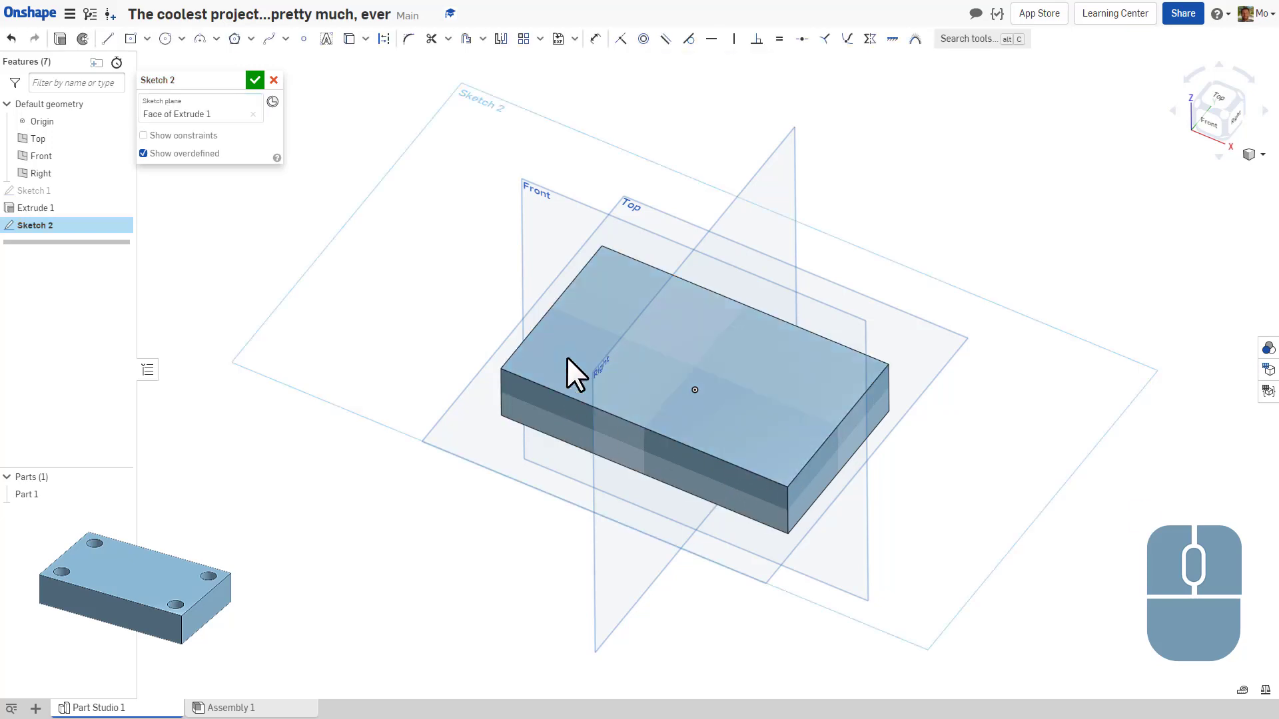
Step: Sketch a circle about 0.487 in diameter near the block's upper-left corner and one about 1.831 in over its lower-left area
mouse_move(565, 357)
right_down()
mouse_move(561, 303)
mouse_move(560, 357)
right_up()
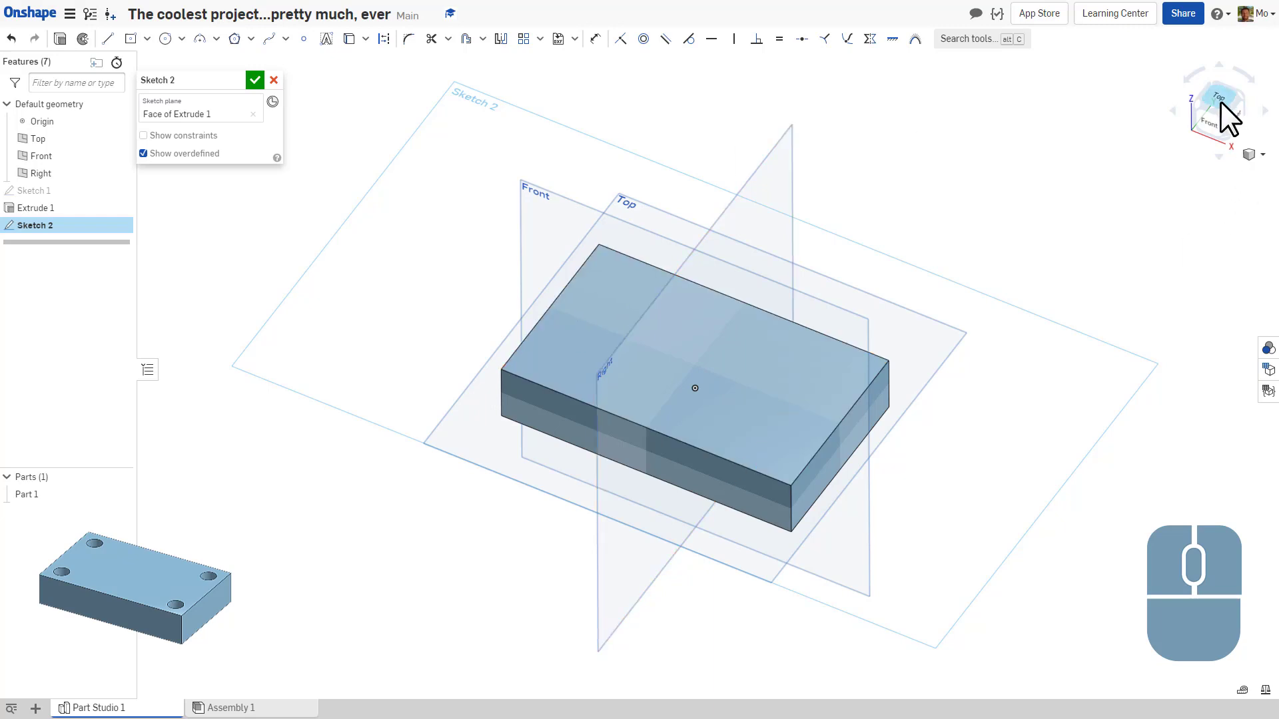
right_click(1033, 207)
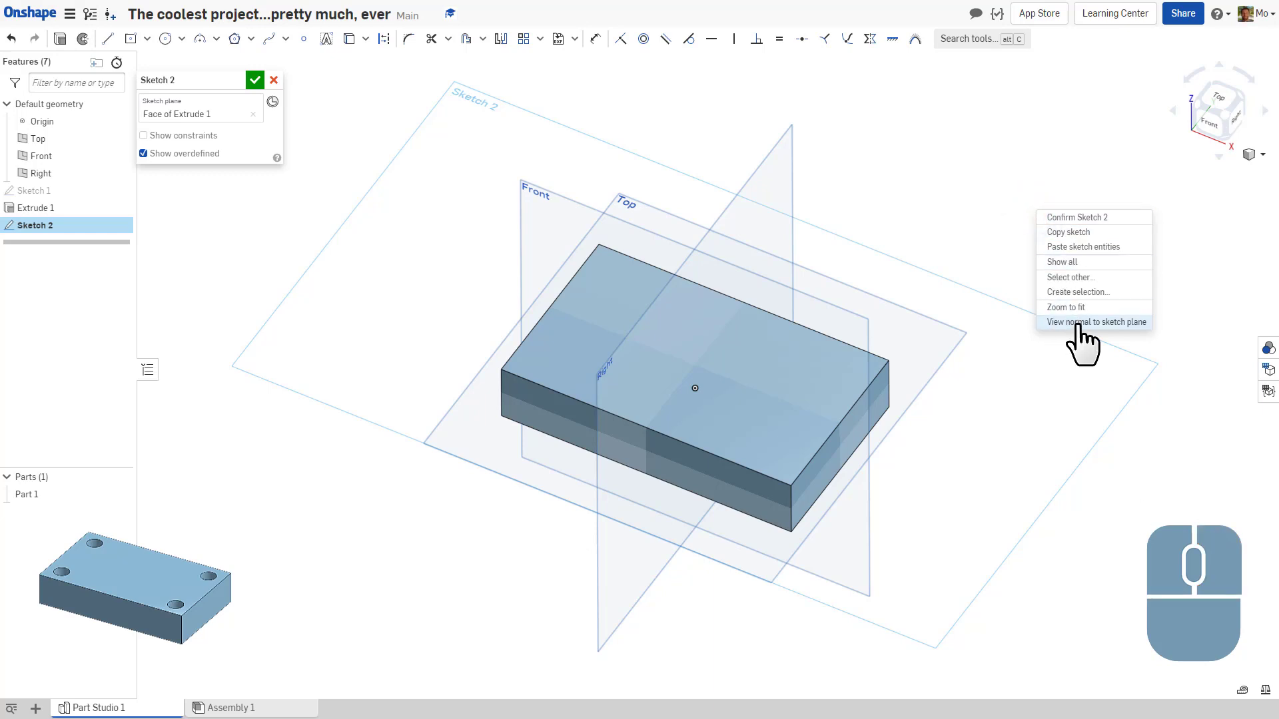
click(1216, 198)
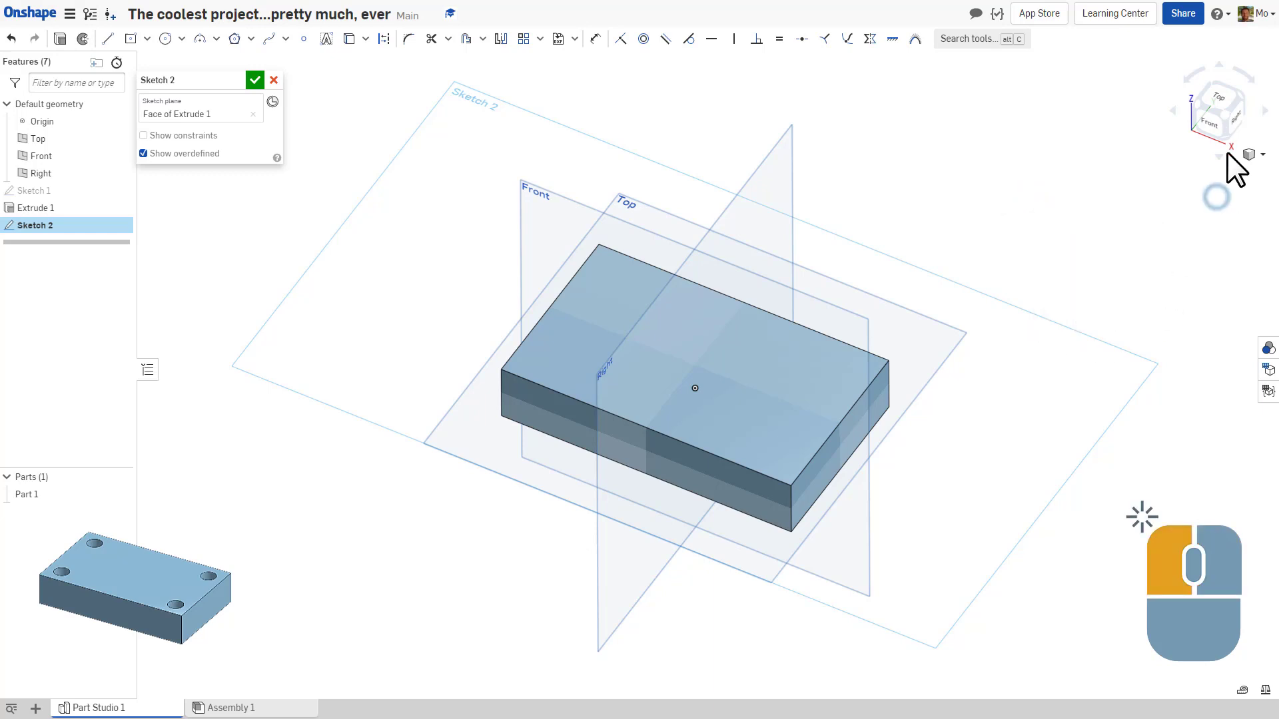
click(1228, 96)
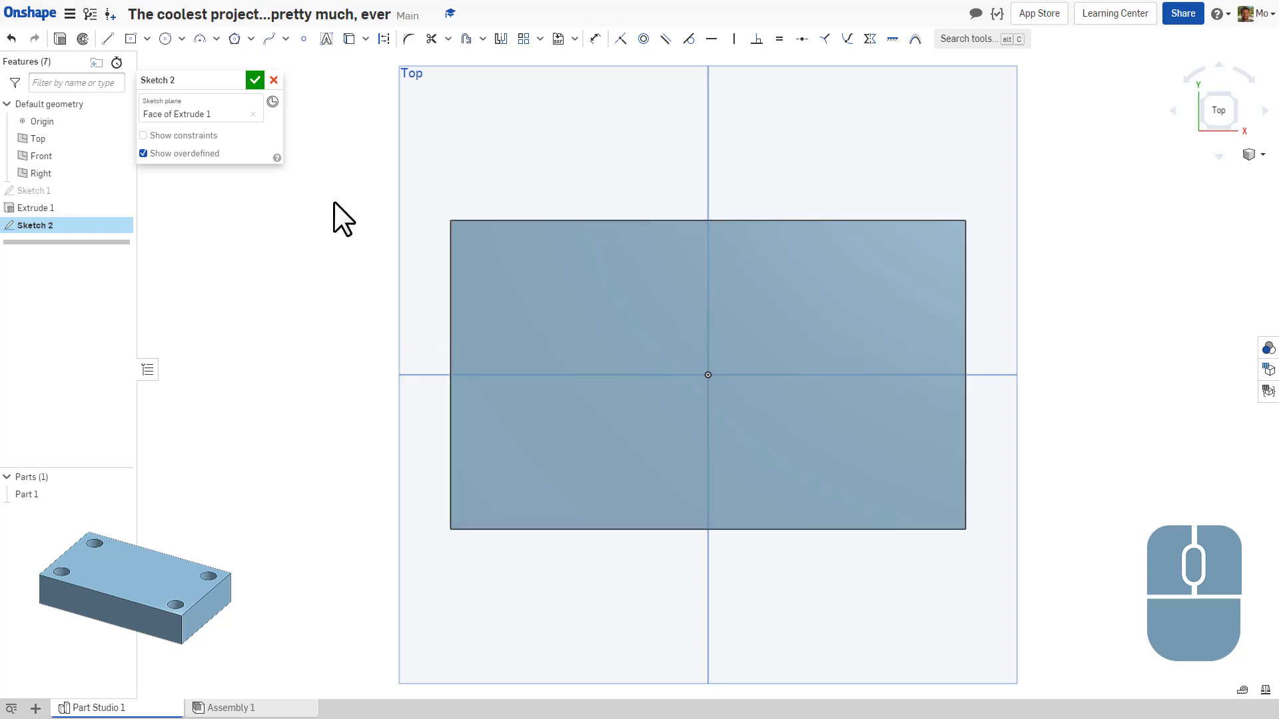
click(161, 40)
click(501, 276)
click(520, 292)
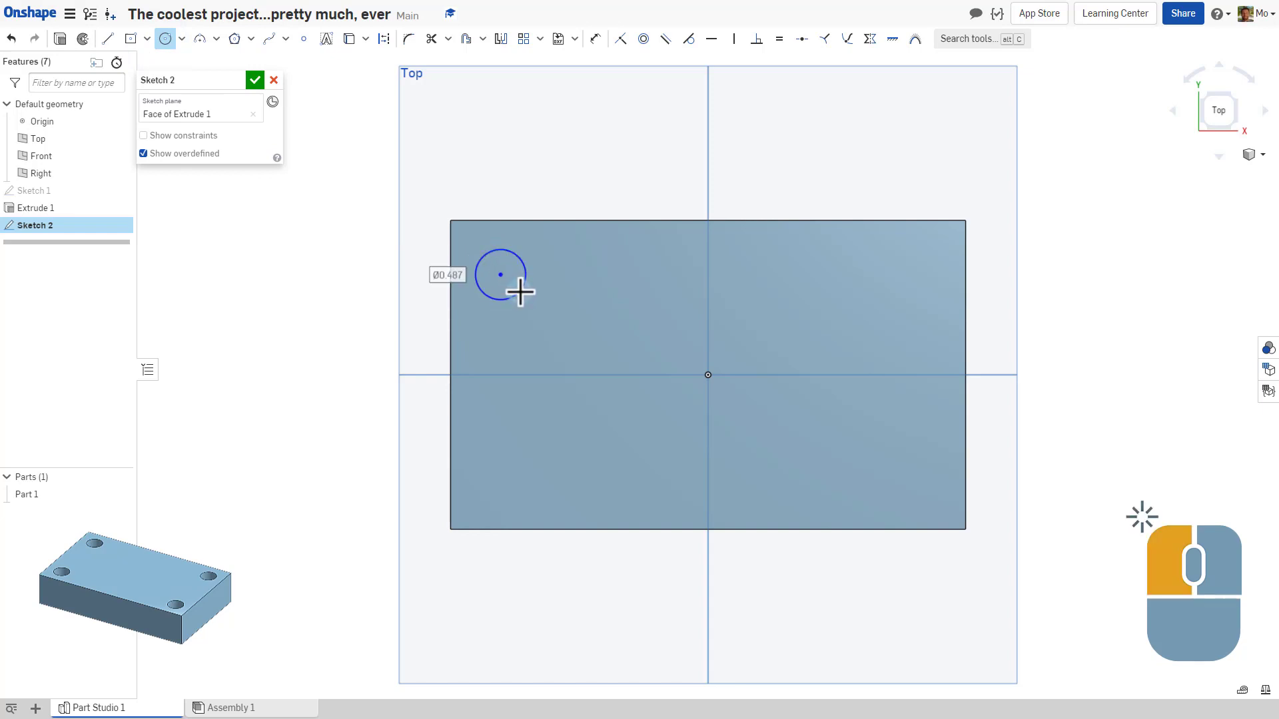
click(559, 470)
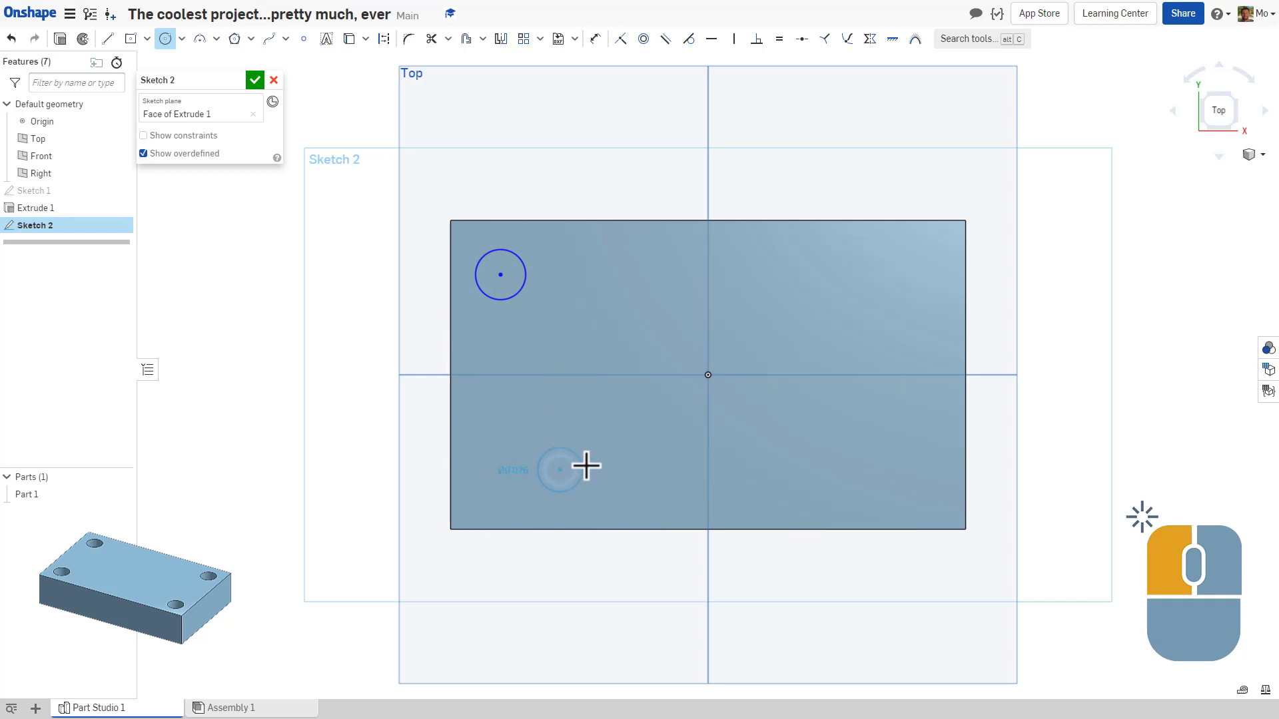
click(642, 424)
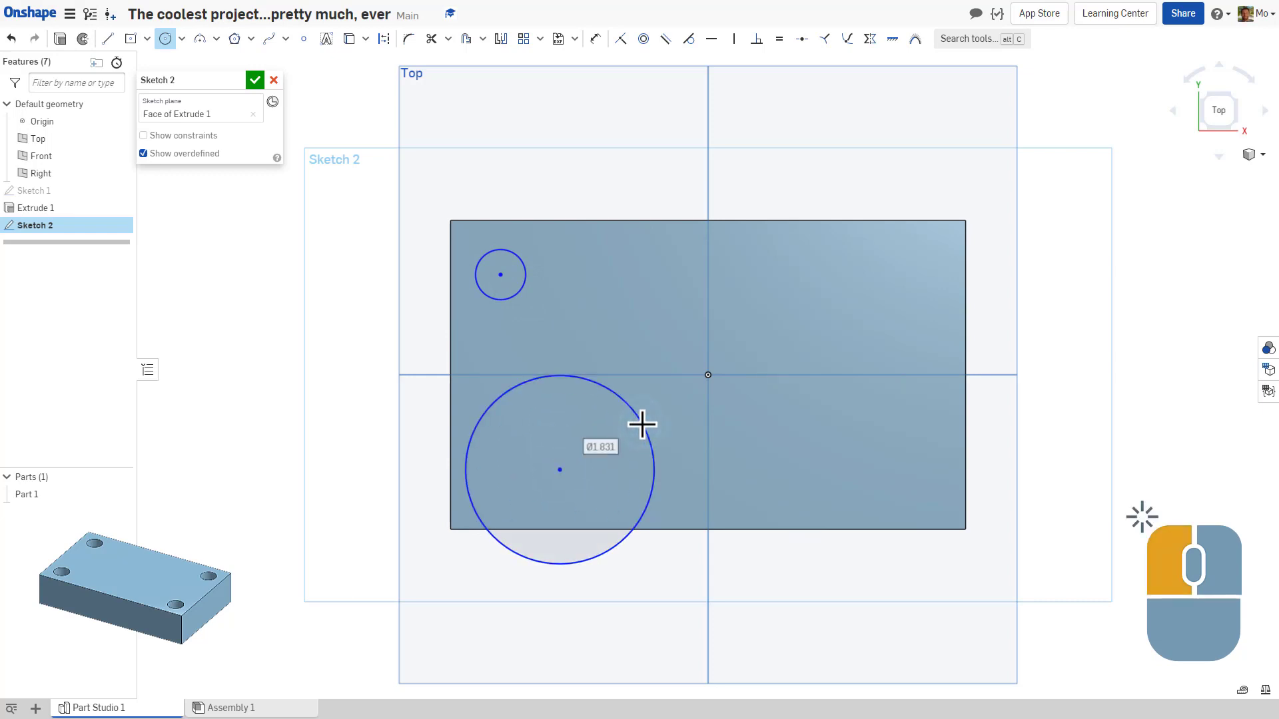
key(Escape)
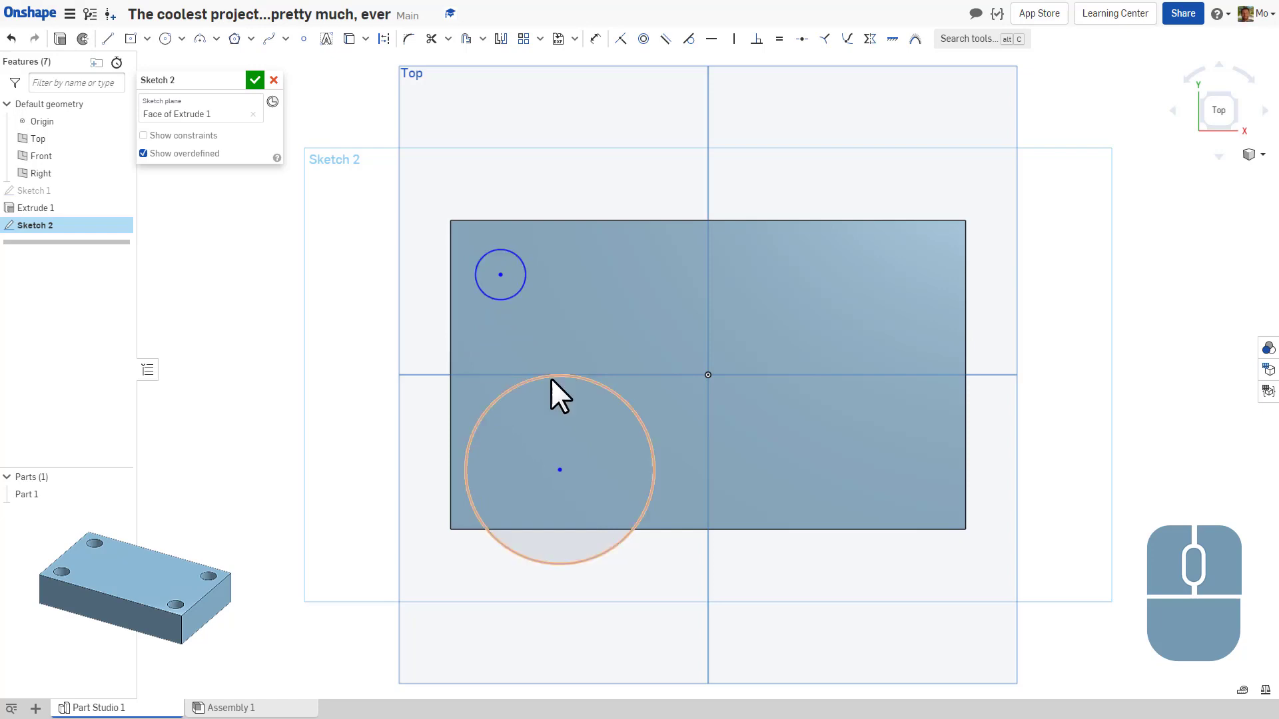
click(514, 295)
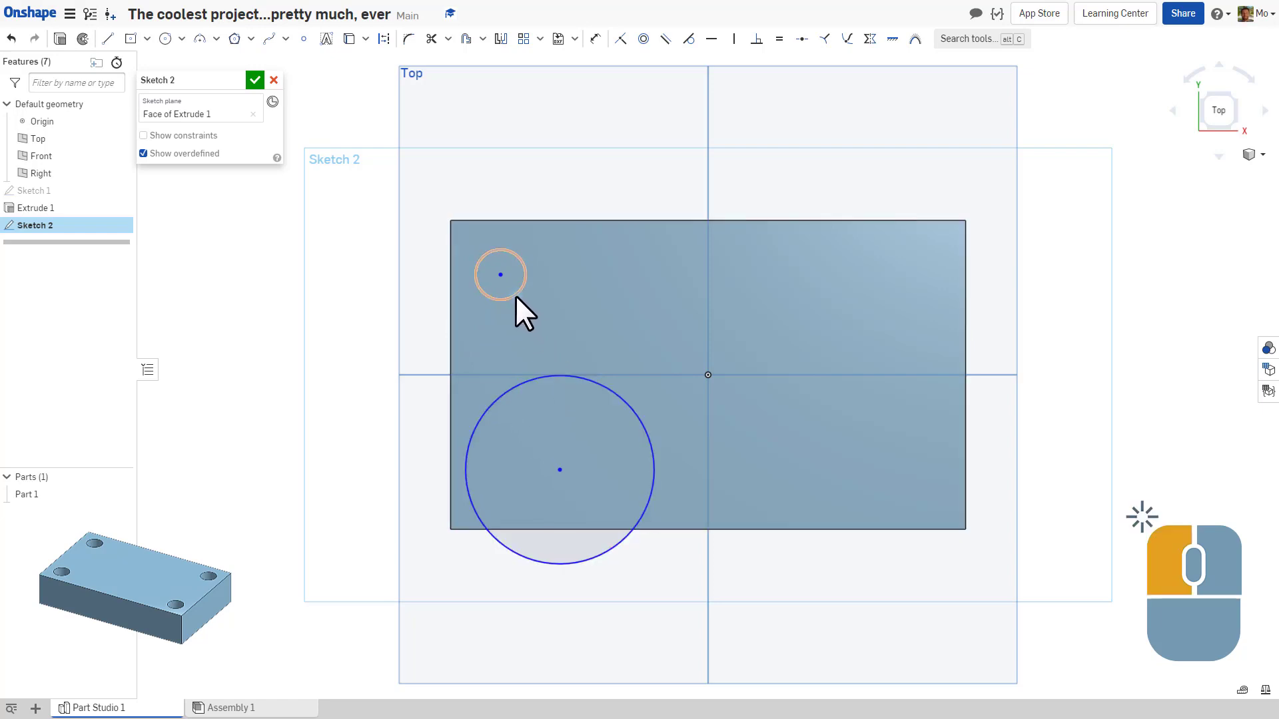
click(558, 375)
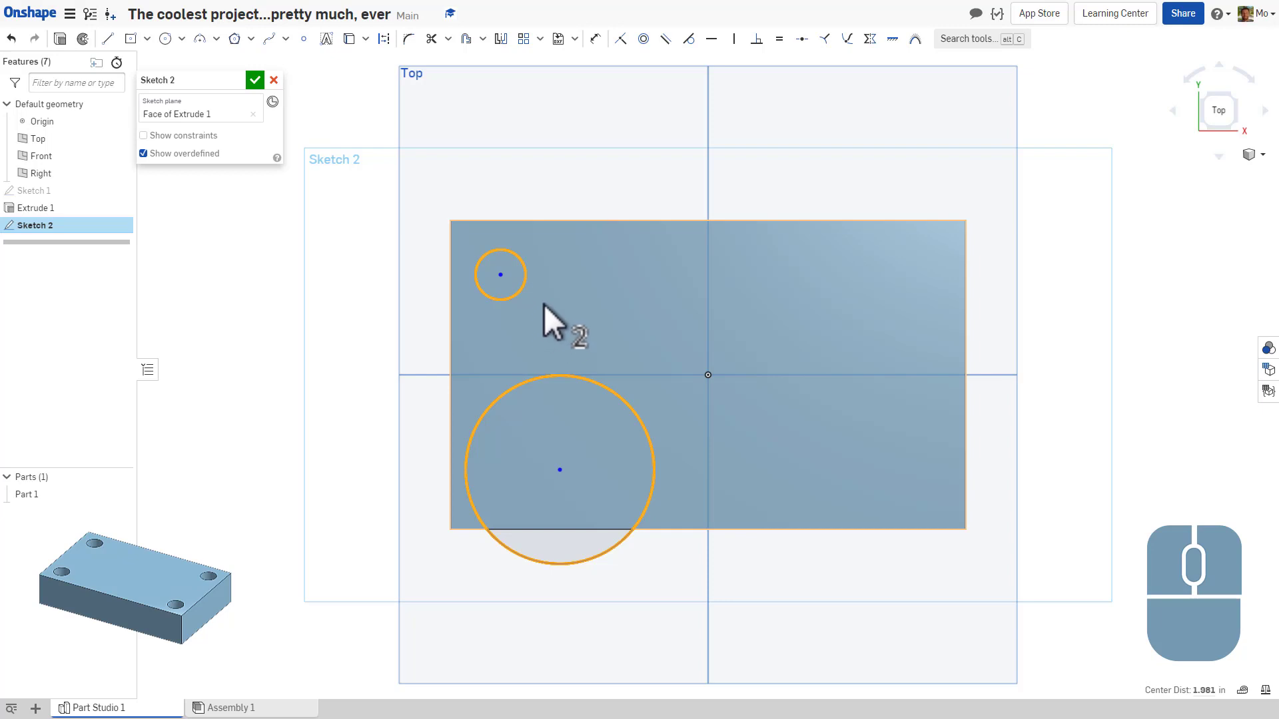
click(357, 254)
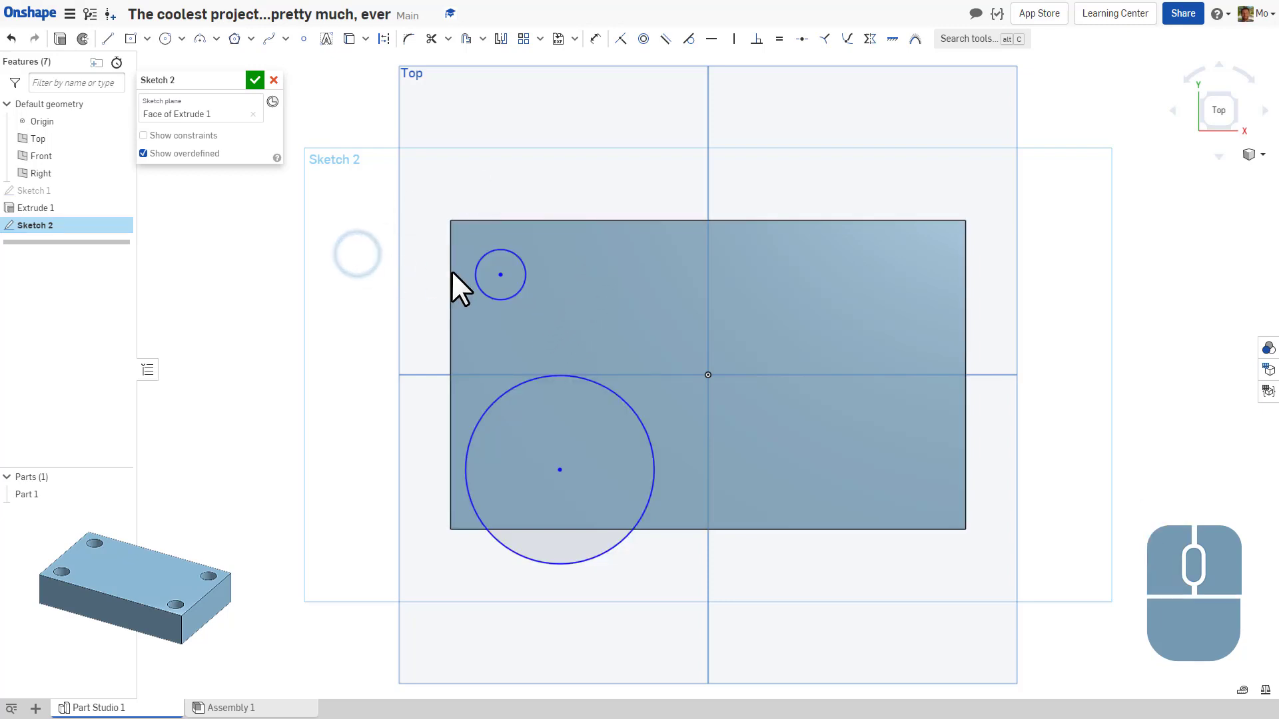
click(500, 275)
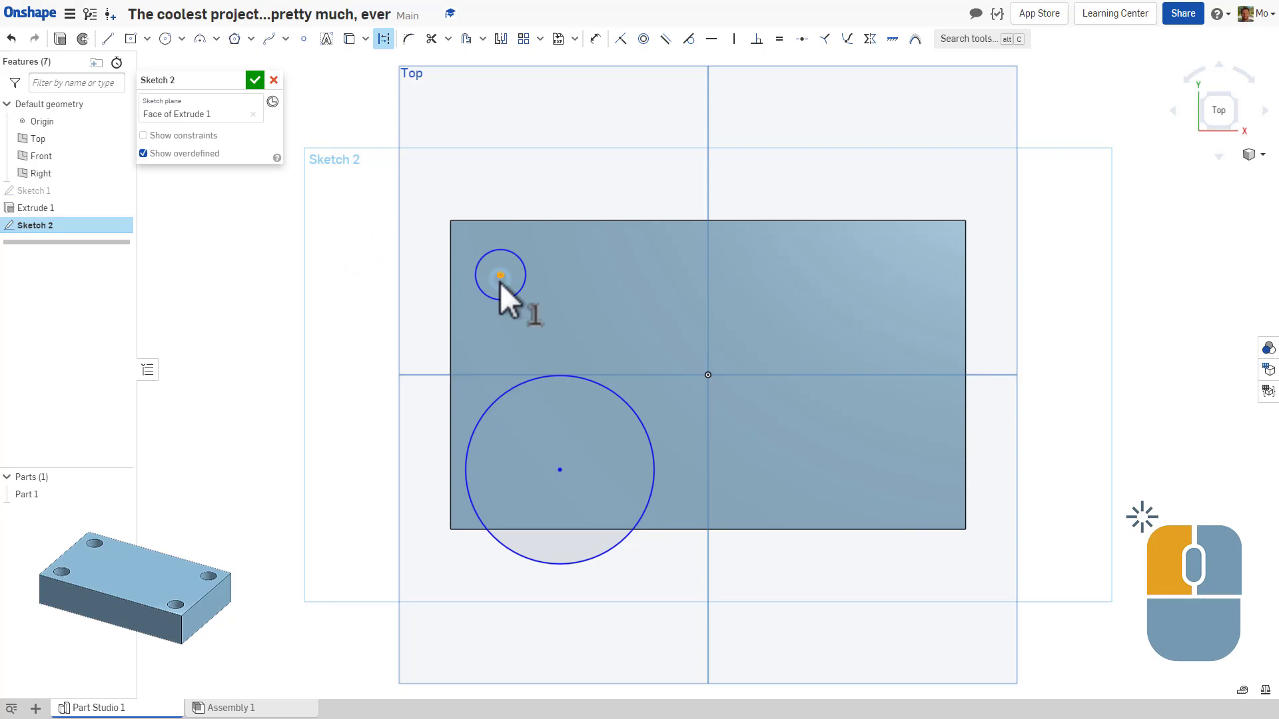
click(558, 470)
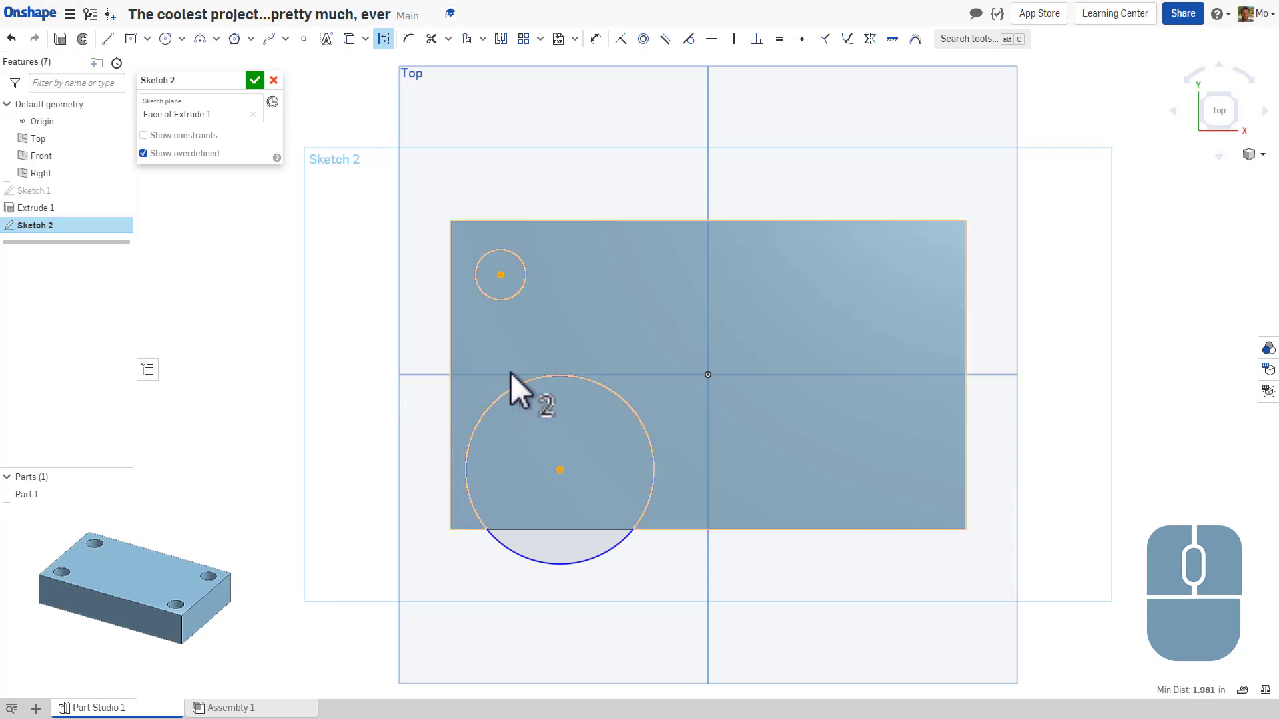
click(413, 374)
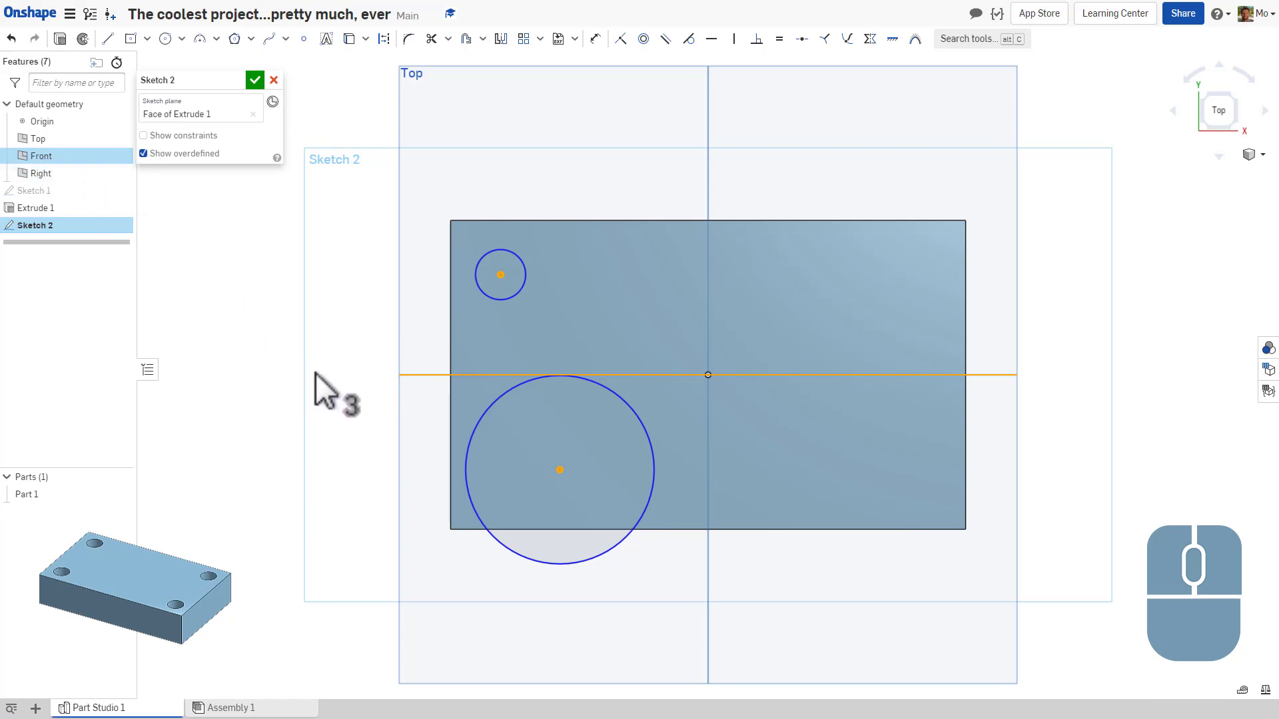
click(368, 326)
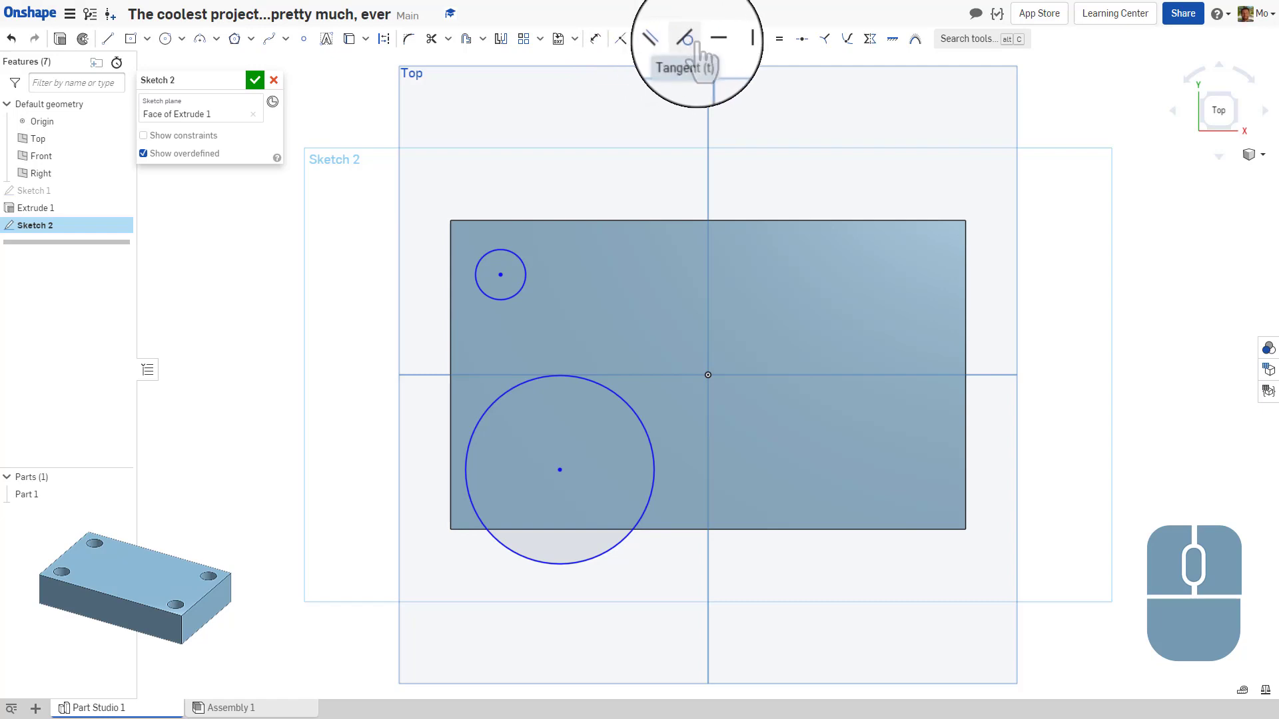
Step: Apply an Equal constraint between the small upper circle and the large lower circle
click(778, 38)
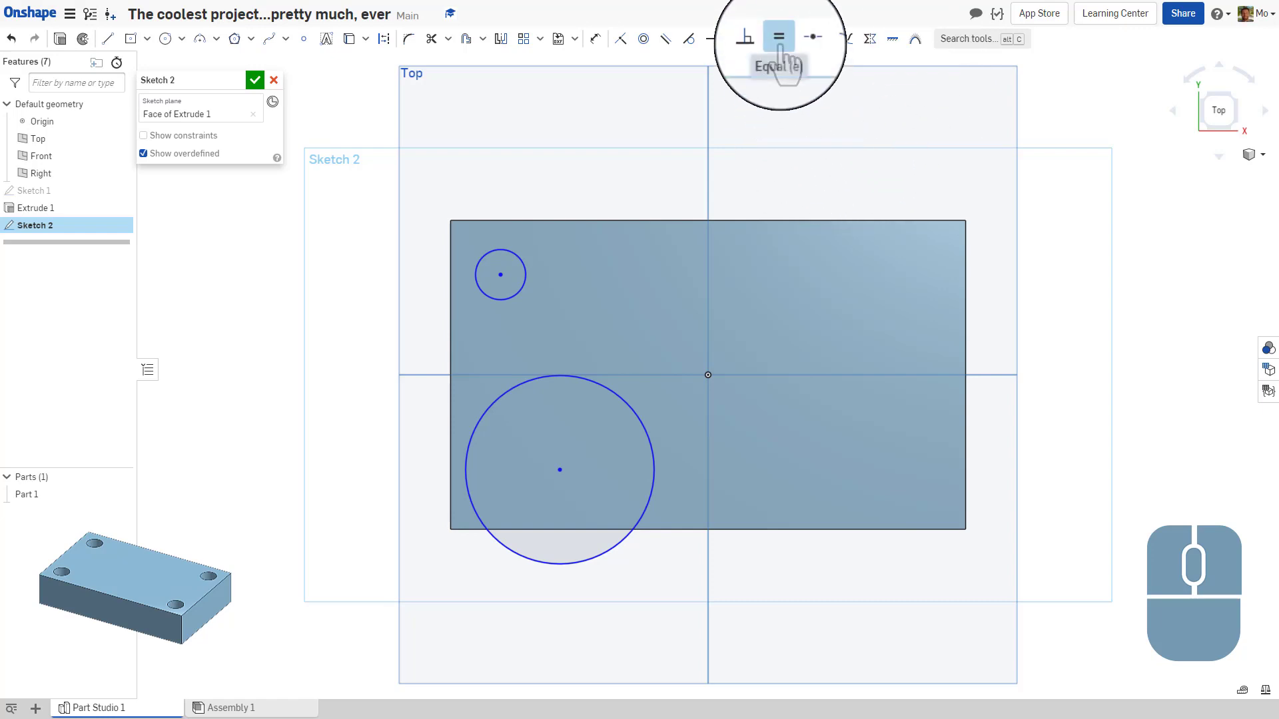
click(525, 267)
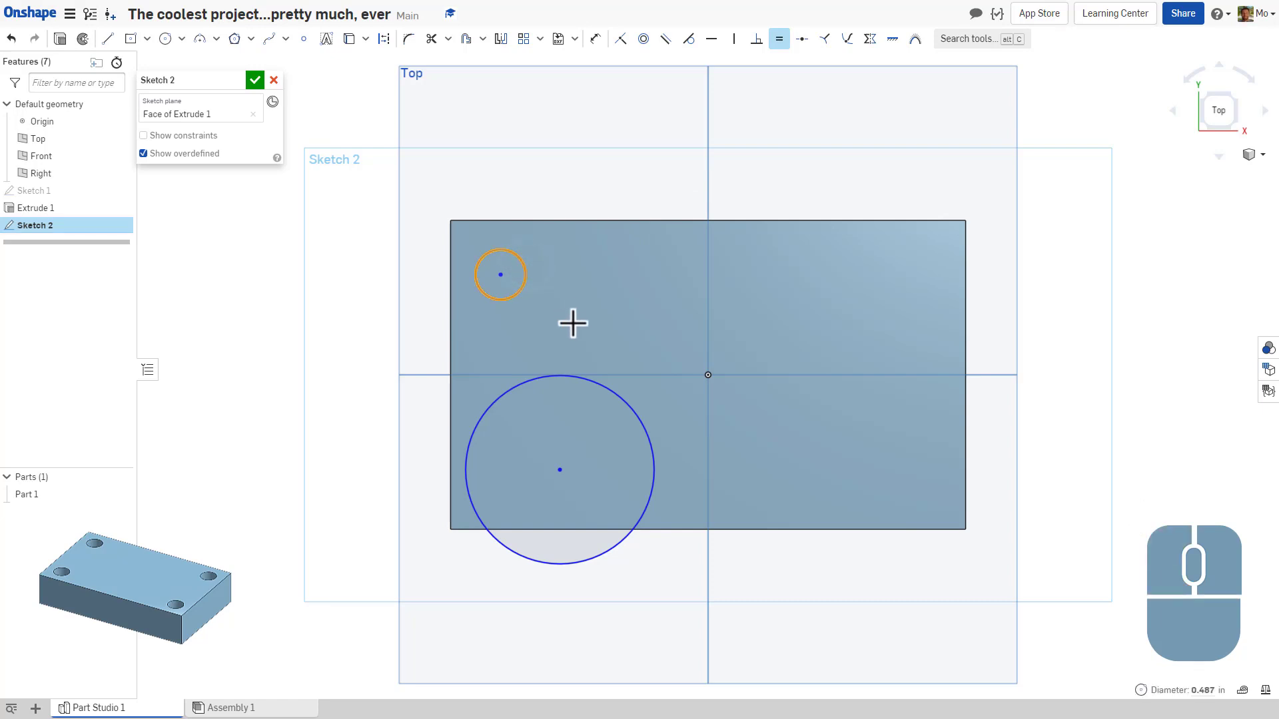
click(572, 377)
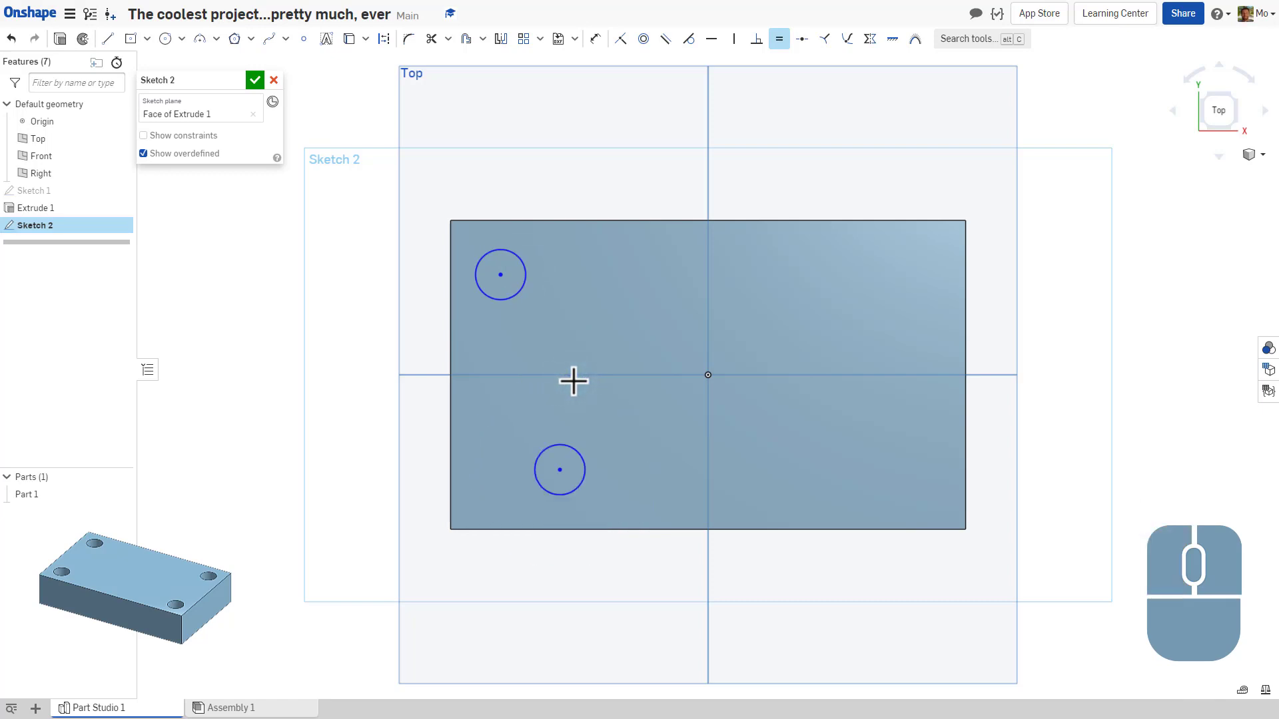
key(Escape)
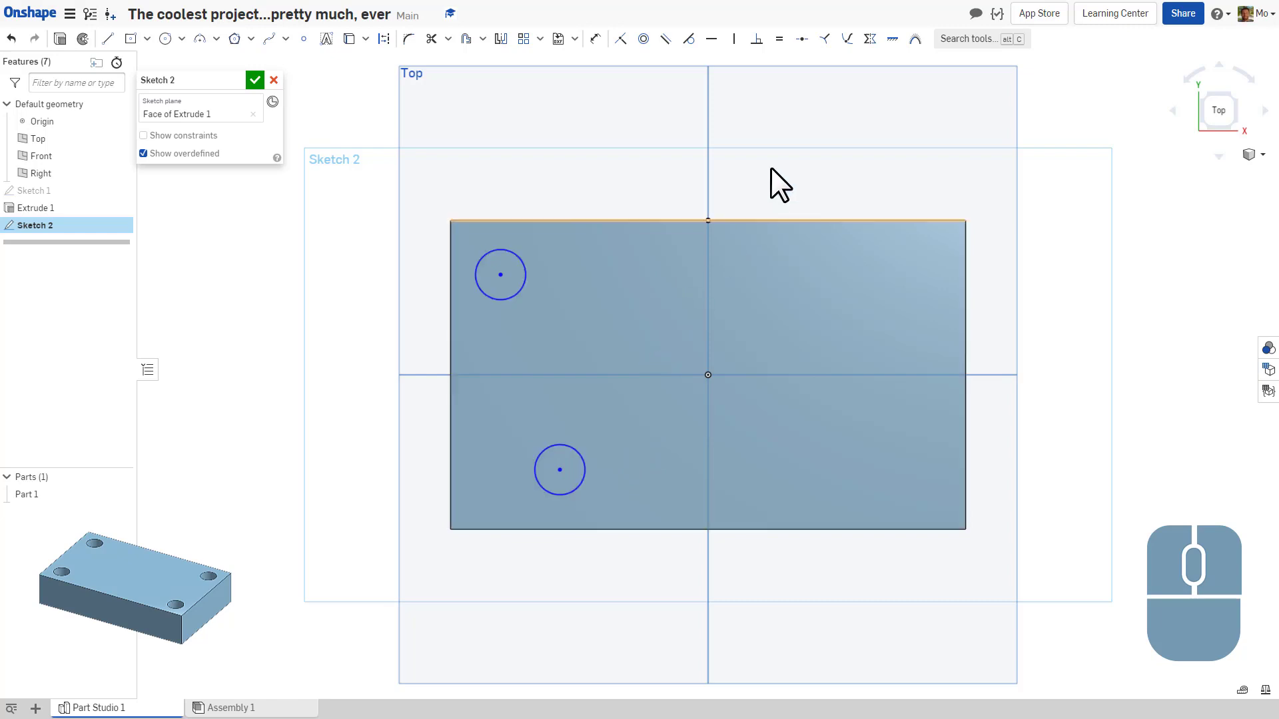
Step: Resize the two equal circles freehand until the upper one nearly reaches the block's left edge
click(577, 442)
drag(611, 407, 625, 434)
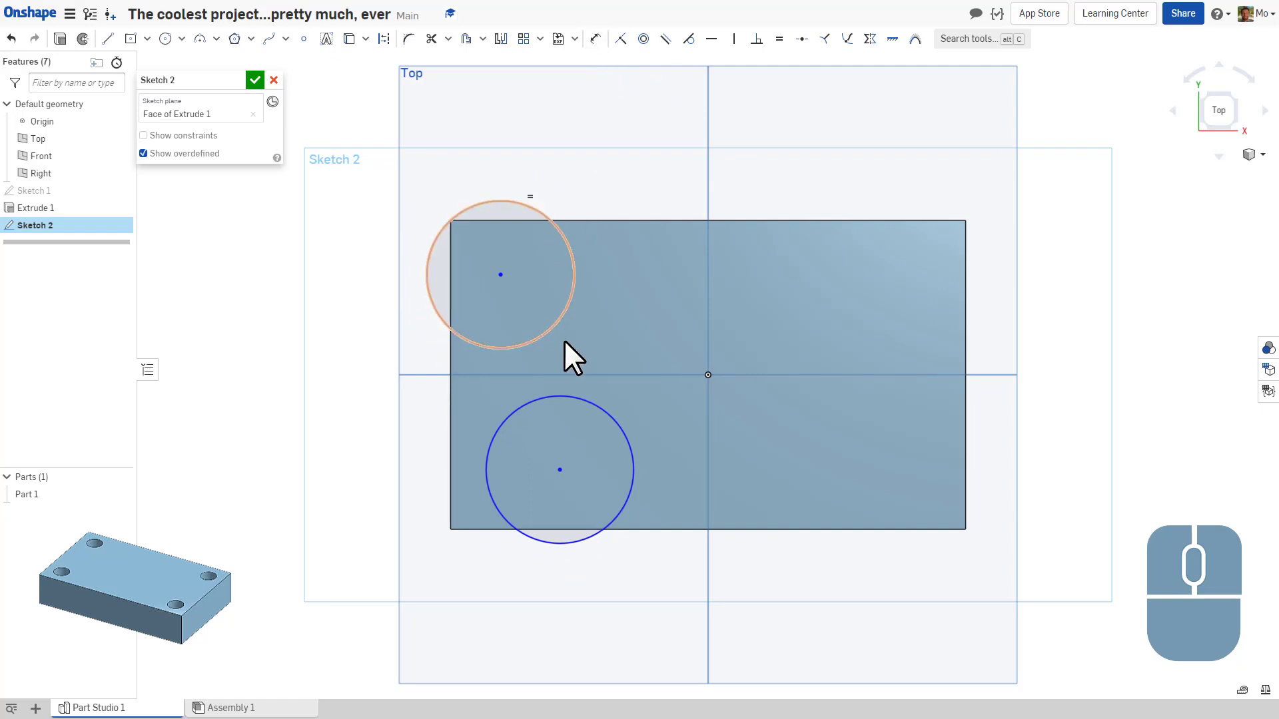
click(598, 408)
drag(598, 409, 603, 445)
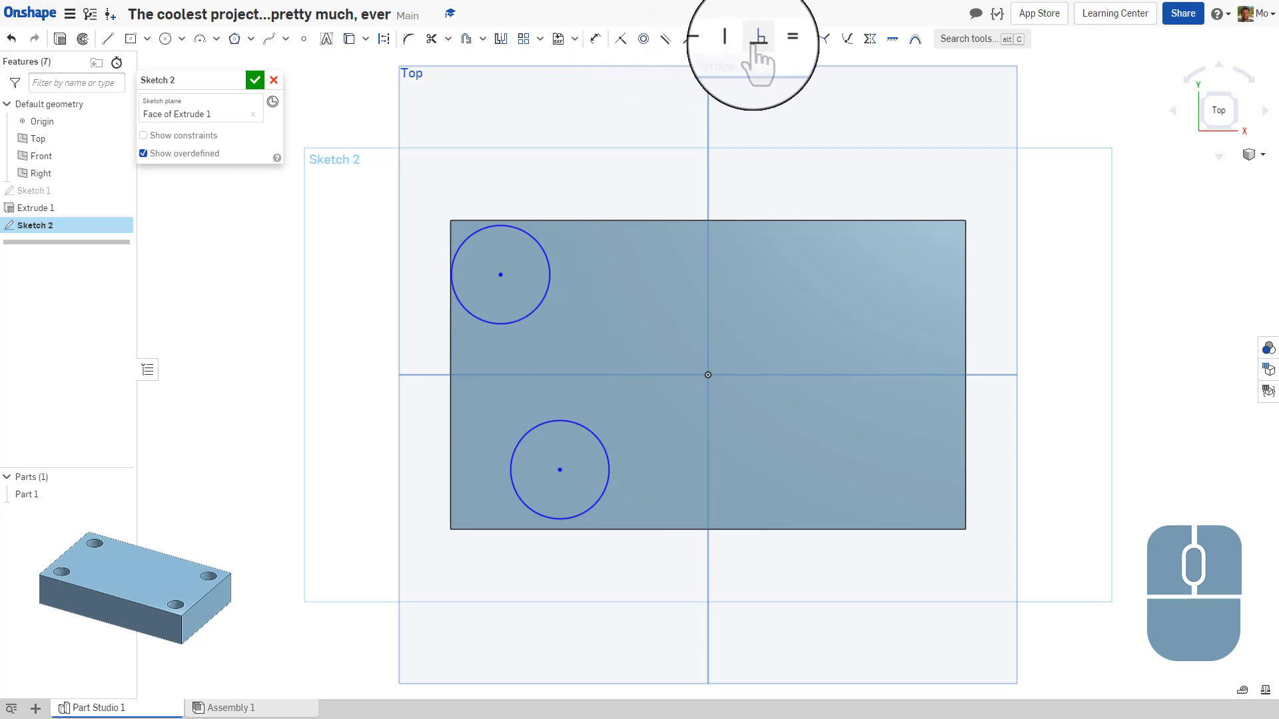
Step: Make the two circle centers symmetric about the Front plane and move the lower center slightly inward from the block's corner
click(869, 39)
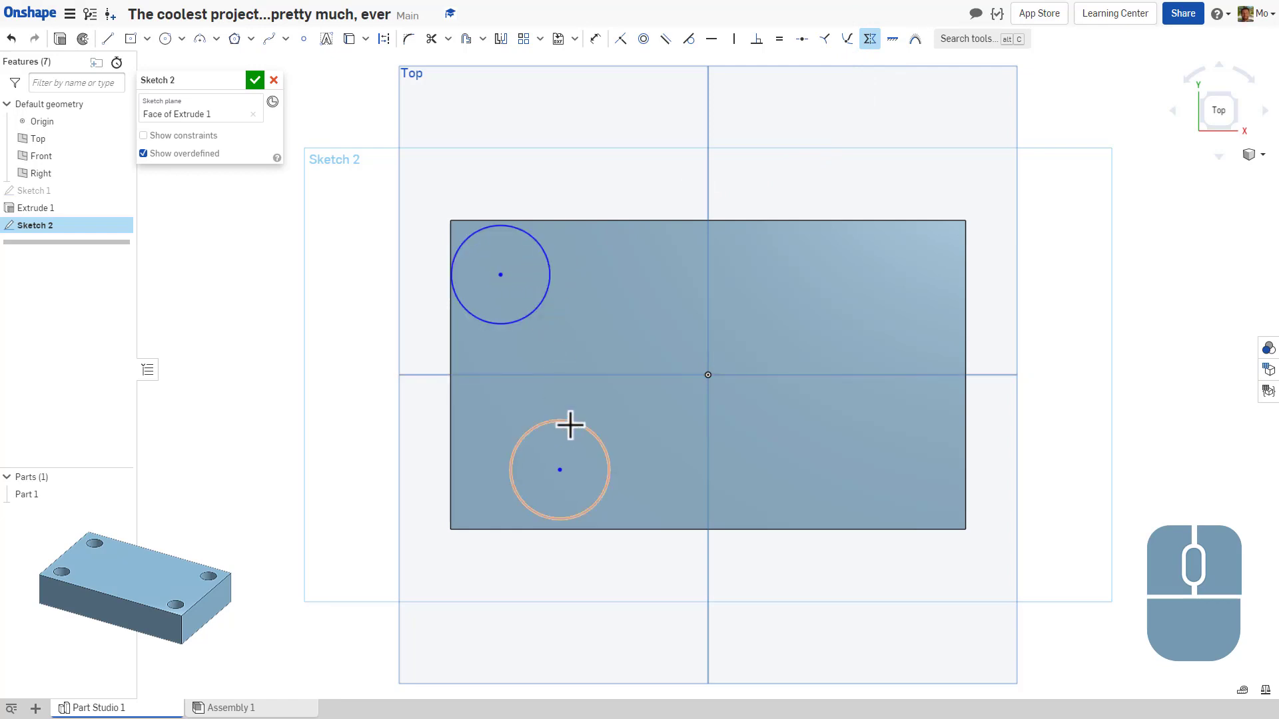
click(561, 470)
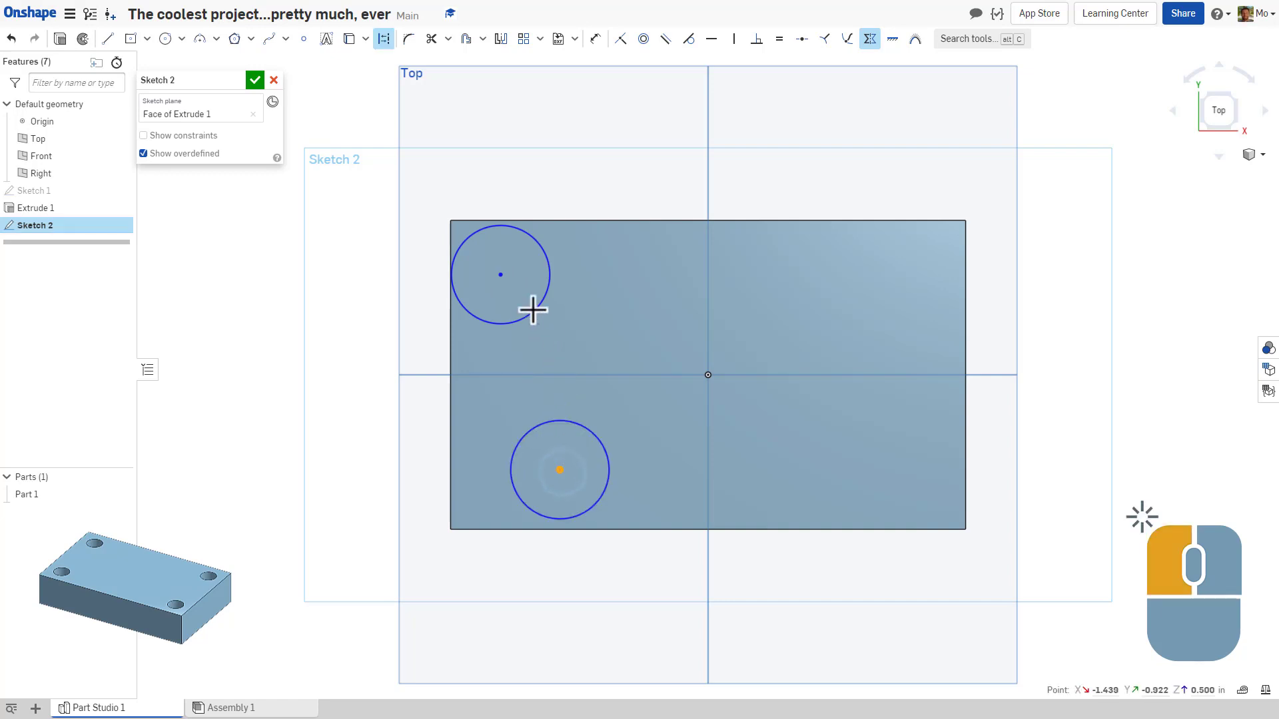
click(501, 276)
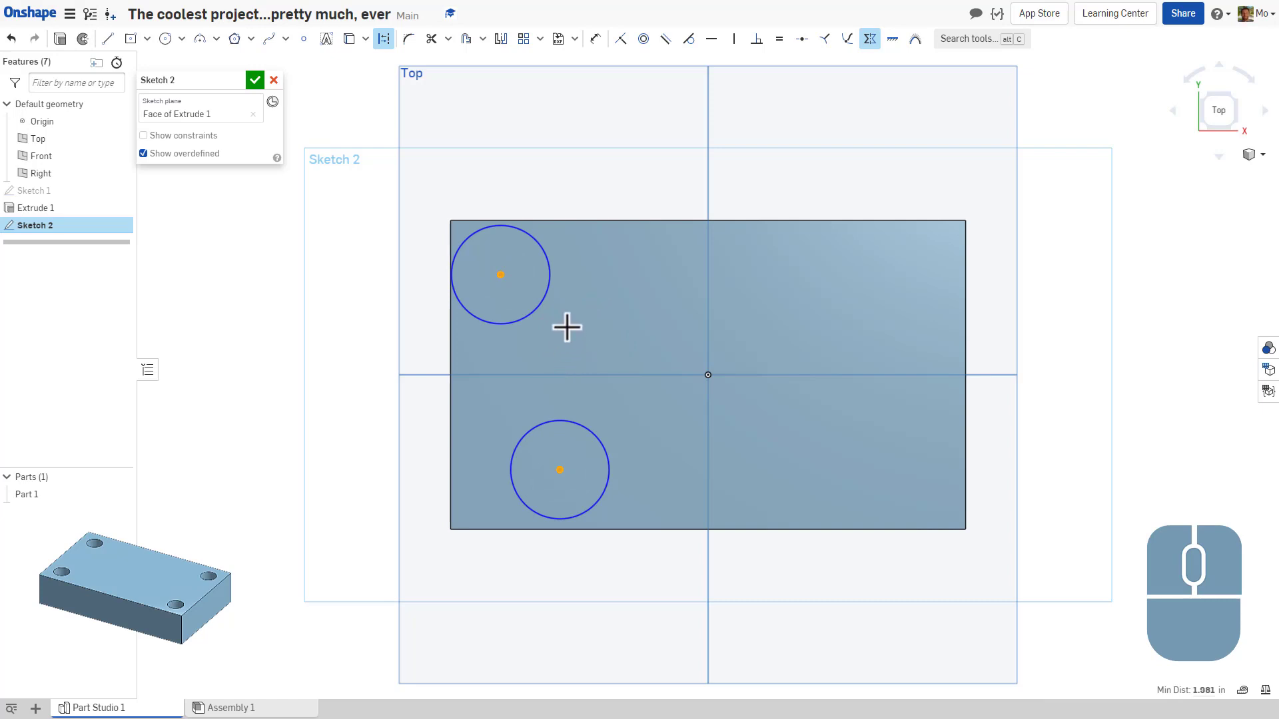
click(422, 375)
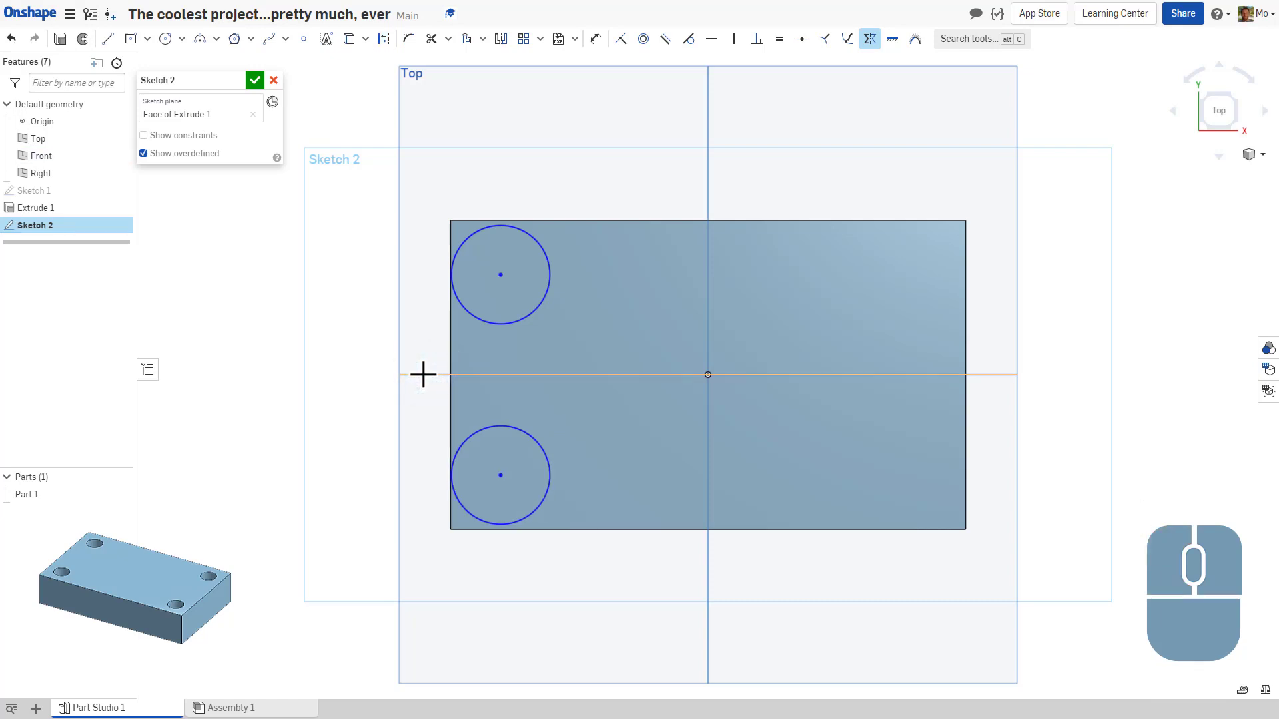
key(Escape)
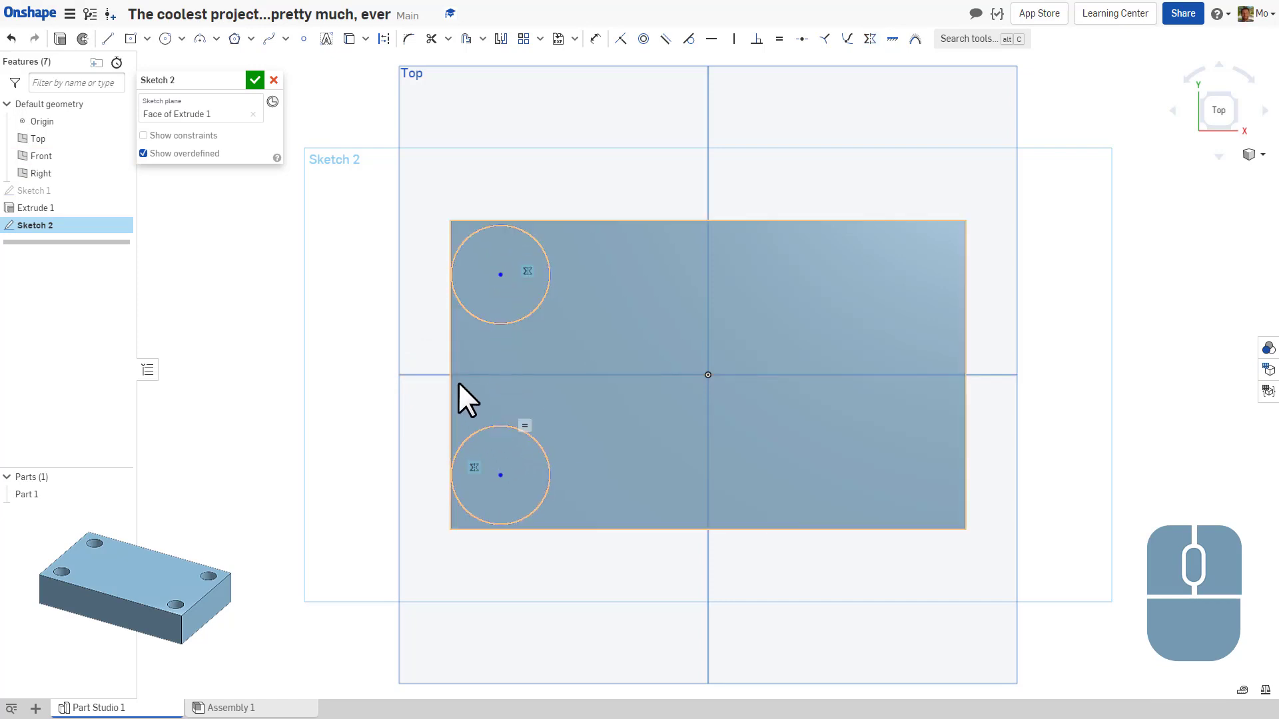
mouse_move(502, 478)
mouse_down()
mouse_move(597, 433)
mouse_move(650, 466)
mouse_move(529, 438)
mouse_move(406, 449)
mouse_move(370, 408)
mouse_move(561, 459)
mouse_move(608, 396)
mouse_move(363, 473)
mouse_move(593, 449)
mouse_move(676, 421)
mouse_move(509, 461)
mouse_move(564, 435)
mouse_move(729, 438)
mouse_move(569, 474)
mouse_move(337, 479)
mouse_move(857, 405)
mouse_move(606, 477)
mouse_move(366, 454)
mouse_move(599, 467)
mouse_move(510, 461)
mouse_up()
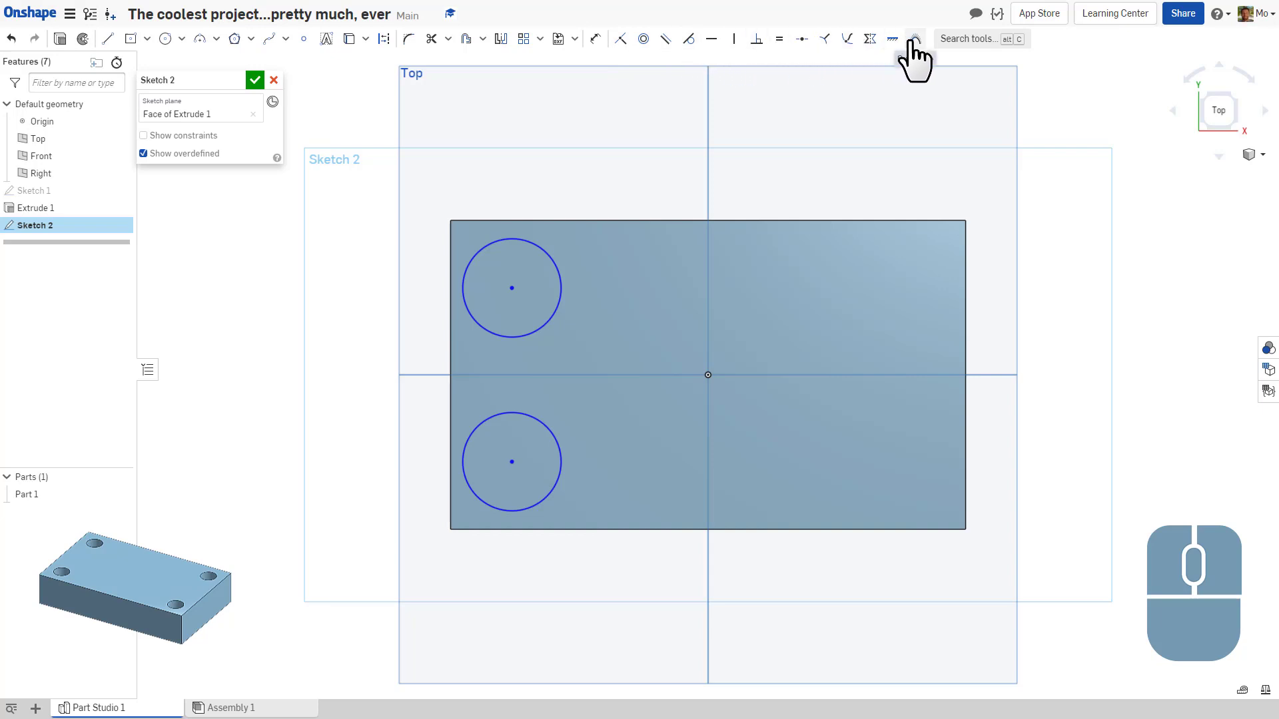
click(500, 42)
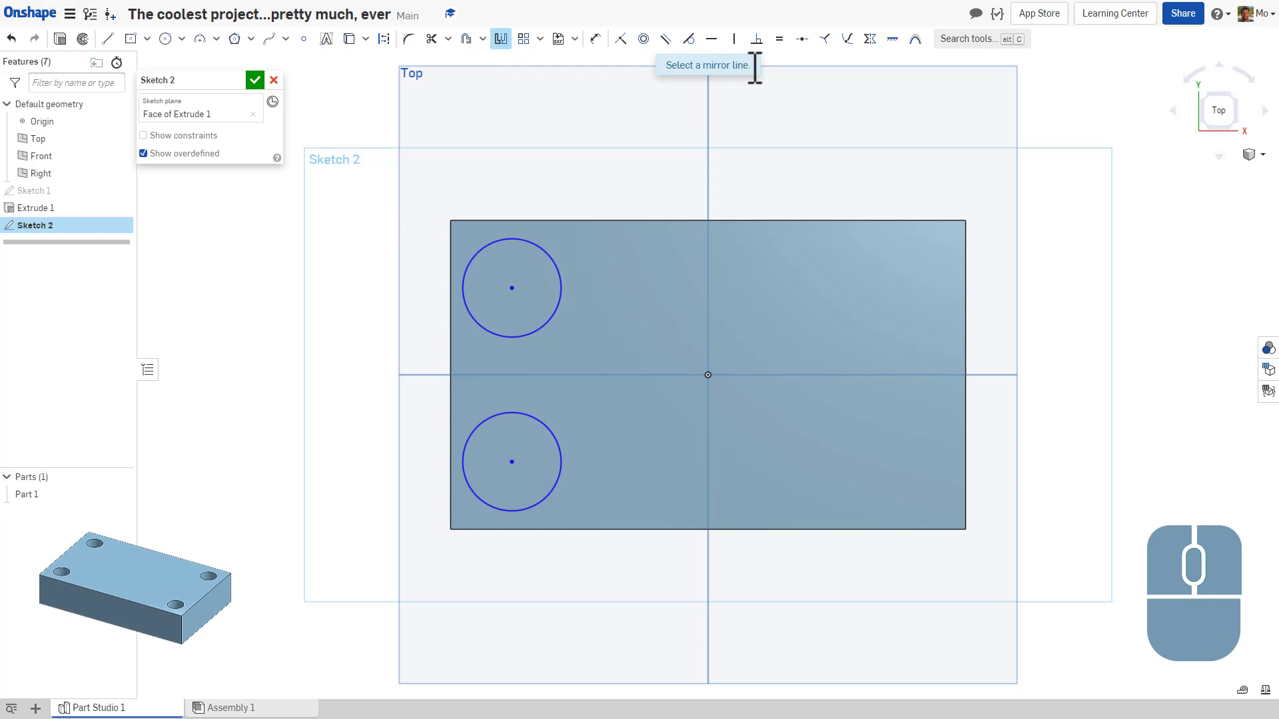
click(709, 277)
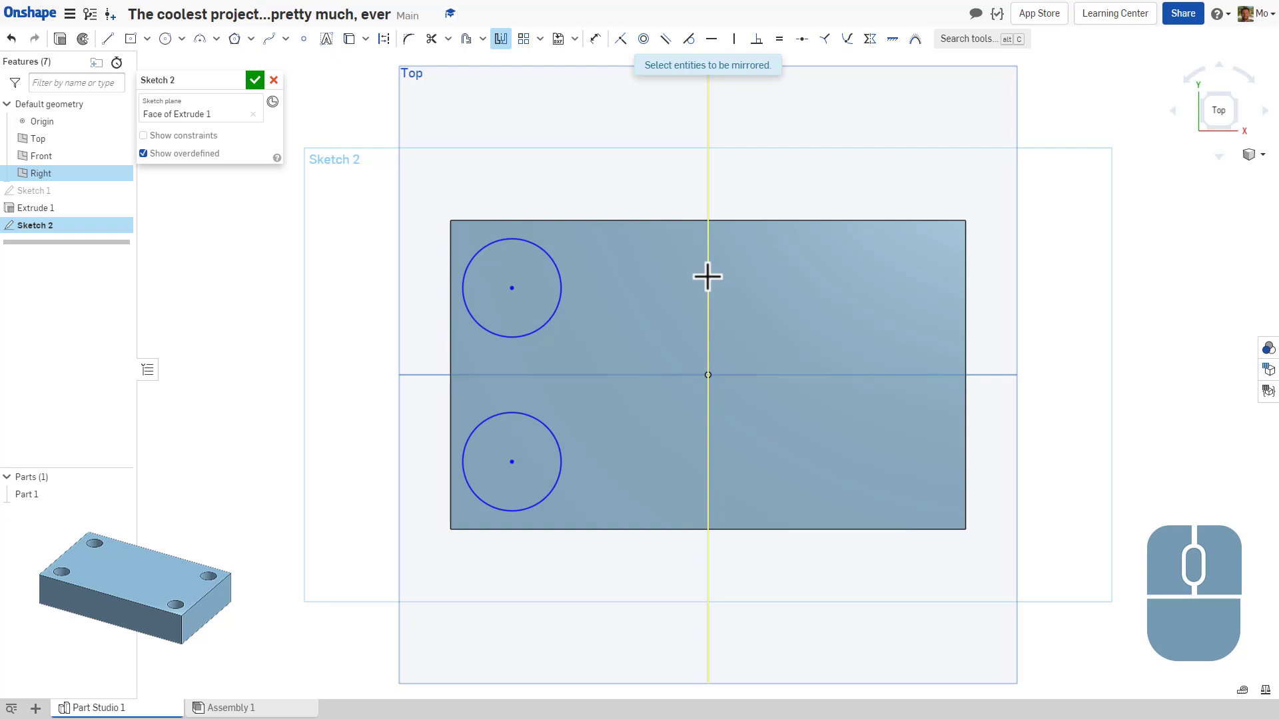
click(147, 38)
click(148, 66)
click(713, 374)
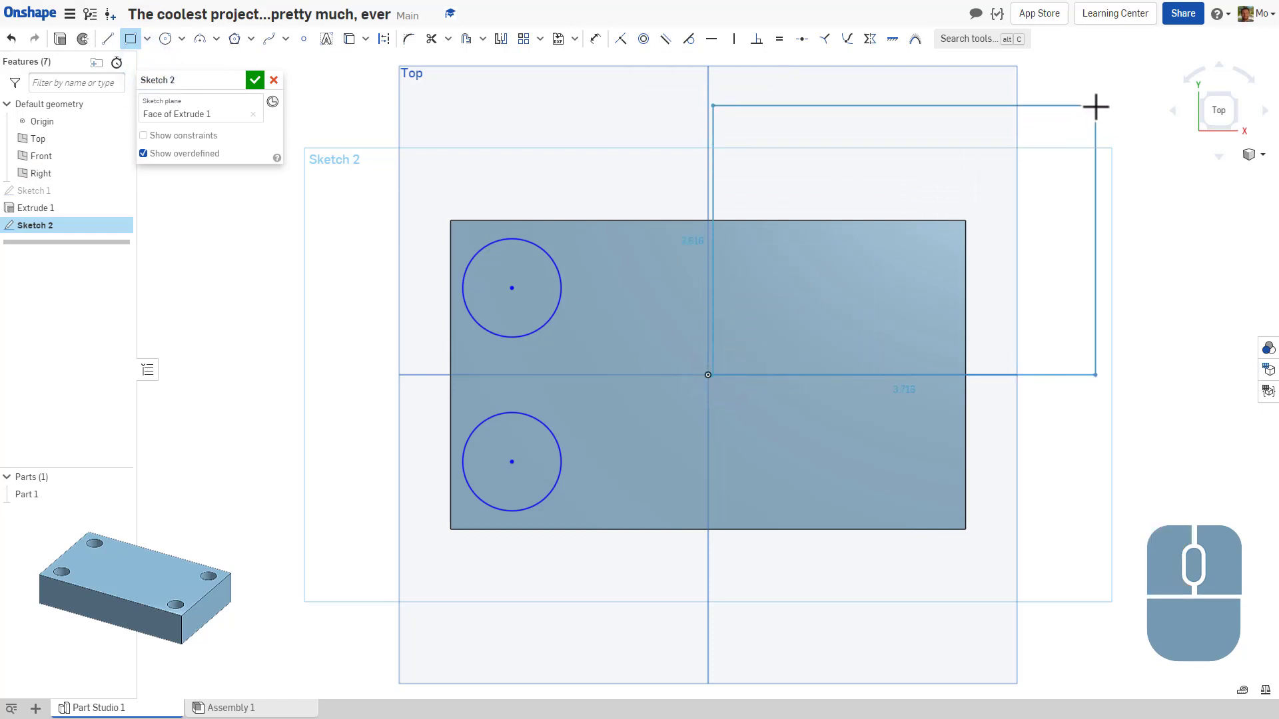
key(Escape)
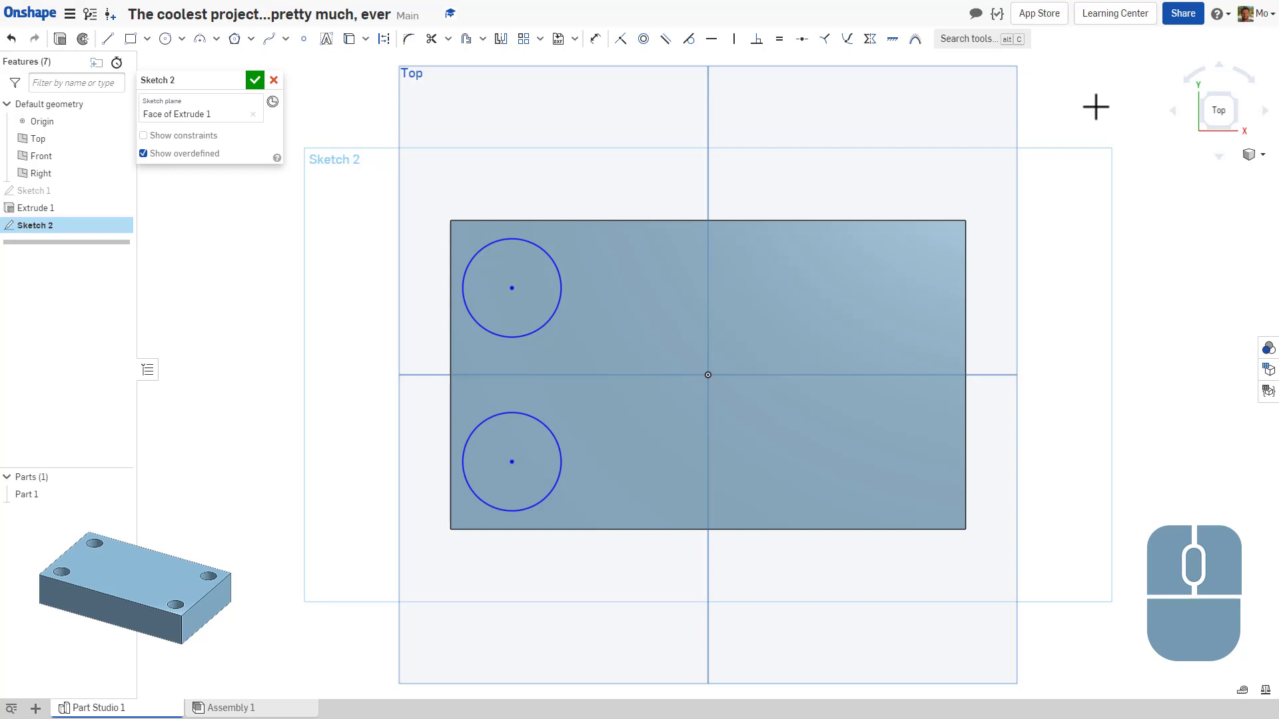
Step: Mirror the two circles near the block's left edge across the Right plane
click(501, 40)
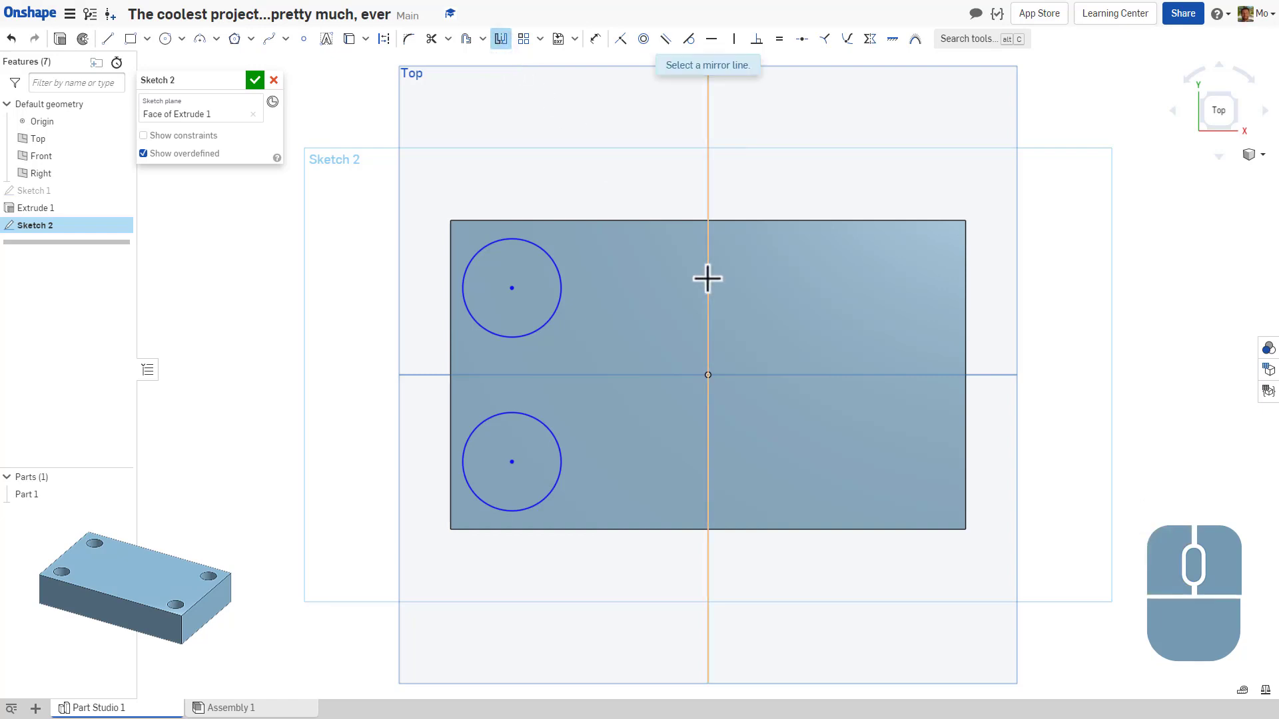
click(707, 279)
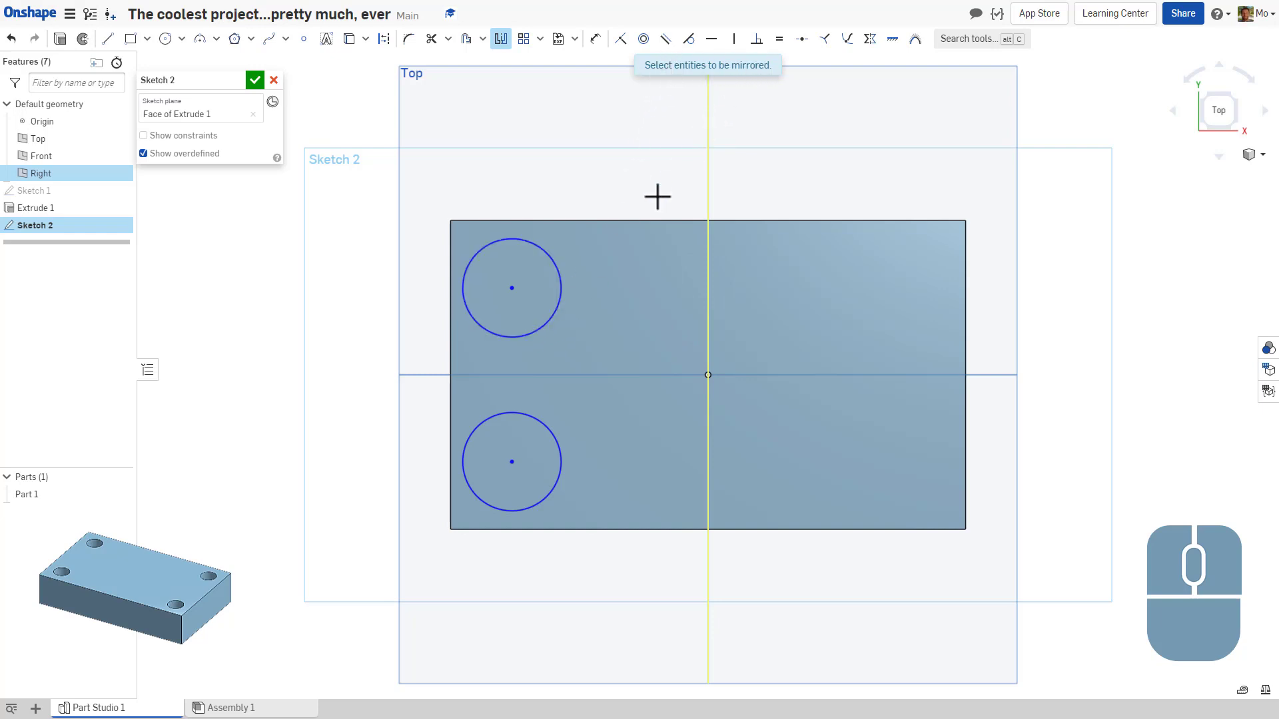
click(545, 325)
click(543, 424)
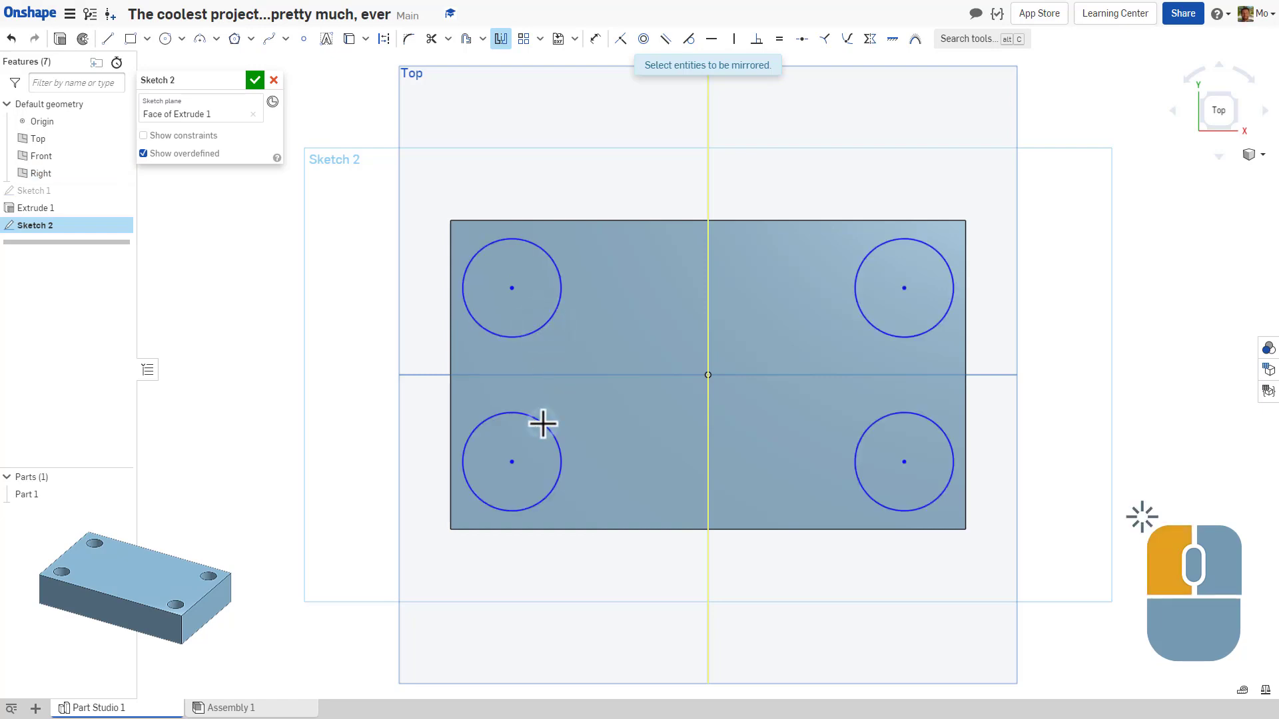
key(Escape)
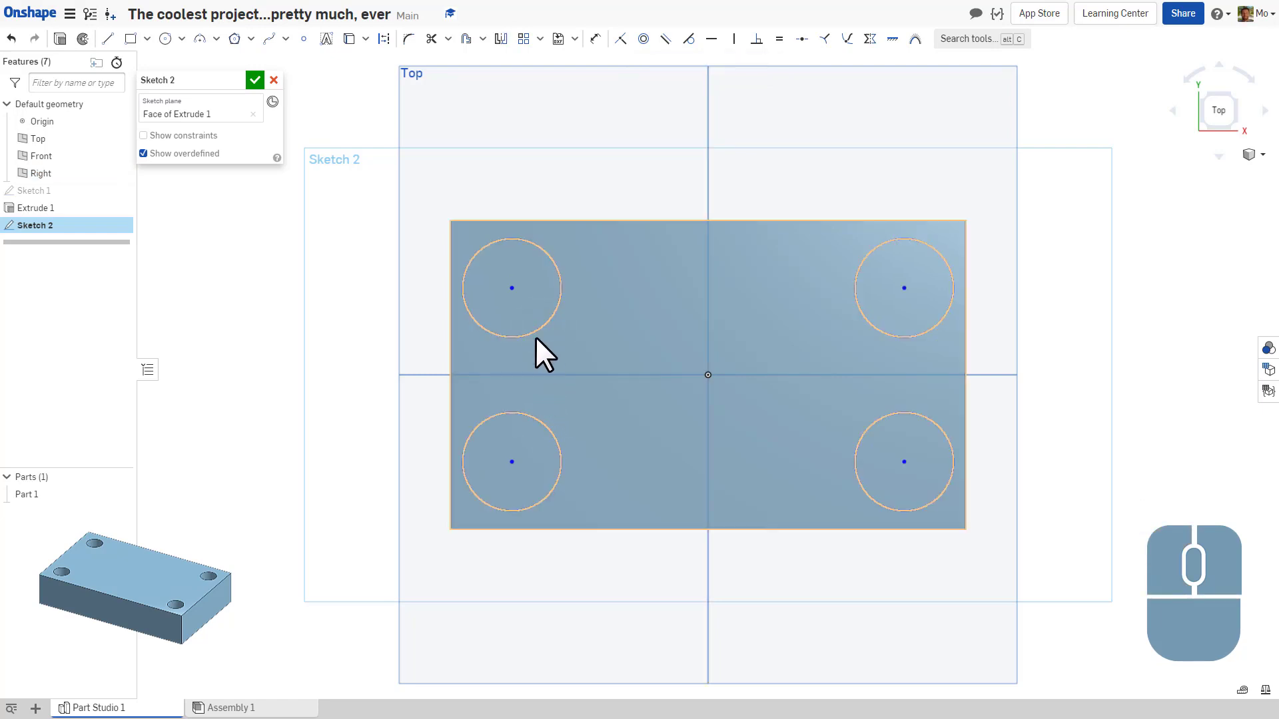
Step: Move the linked circles slightly and shrink them freehand using the upper-left circle
drag(511, 287, 621, 257)
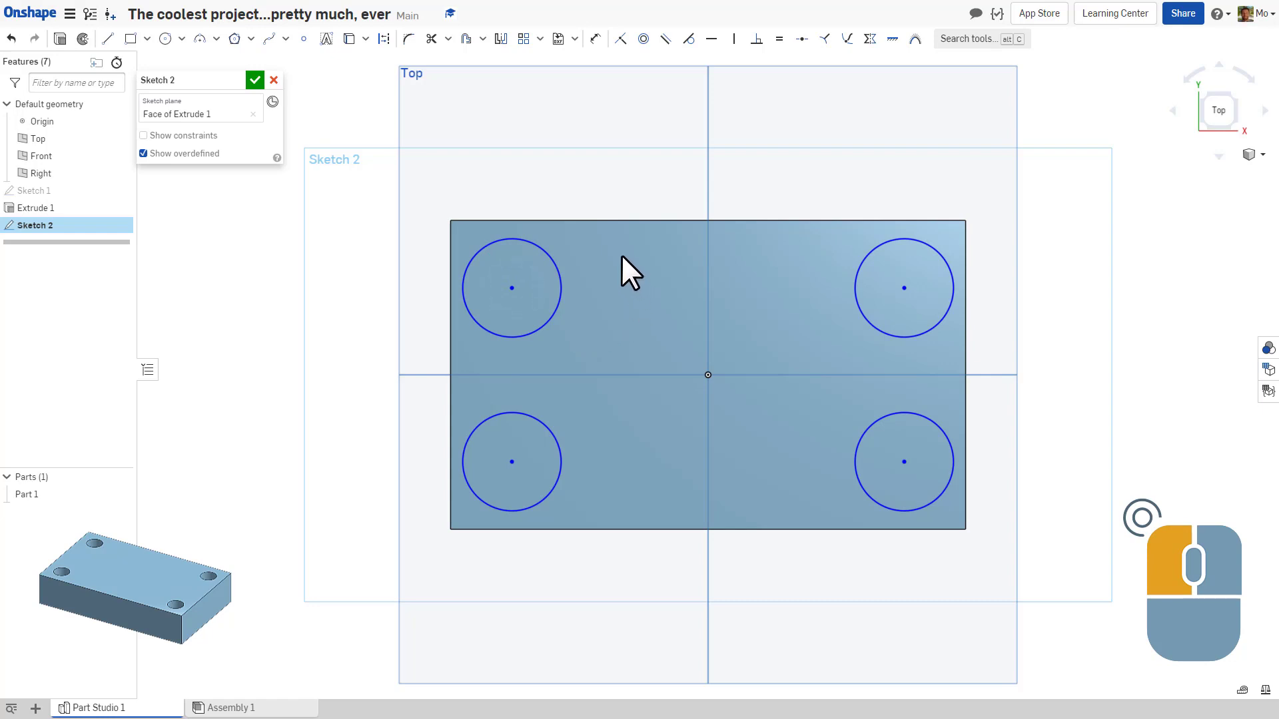
drag(624, 318, 521, 287)
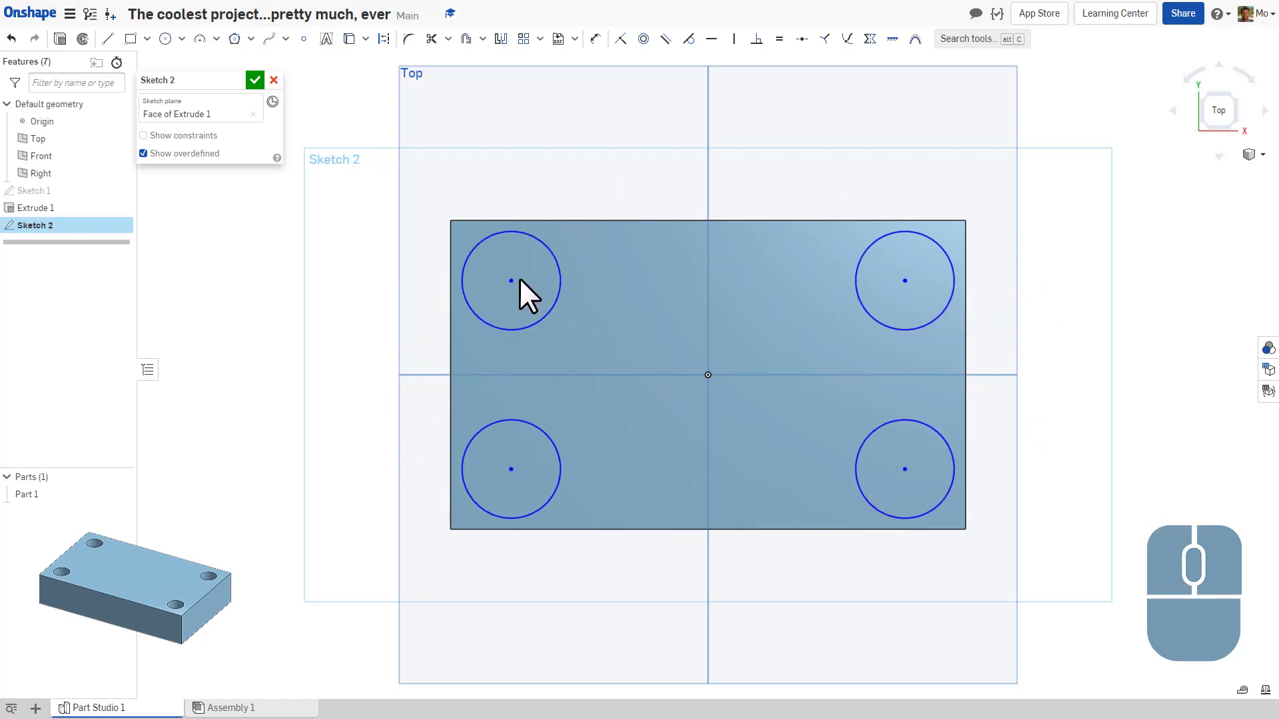
drag(543, 241, 548, 282)
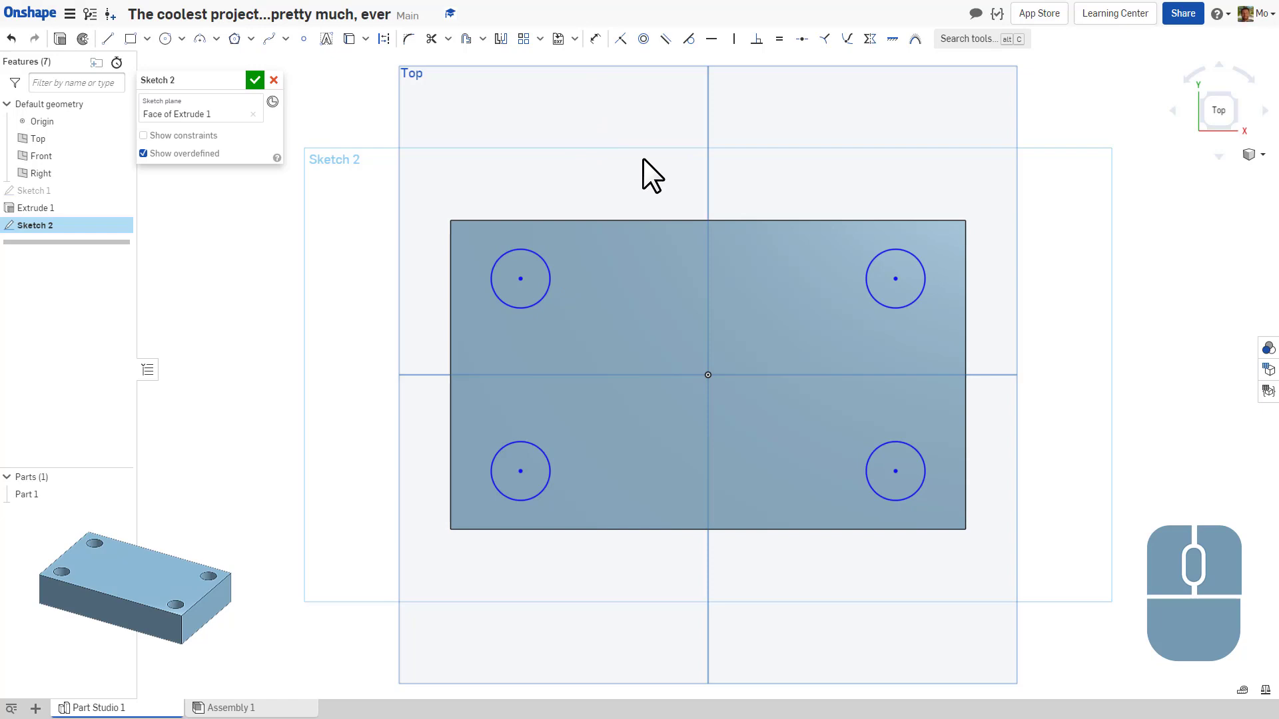
drag(536, 261, 537, 262)
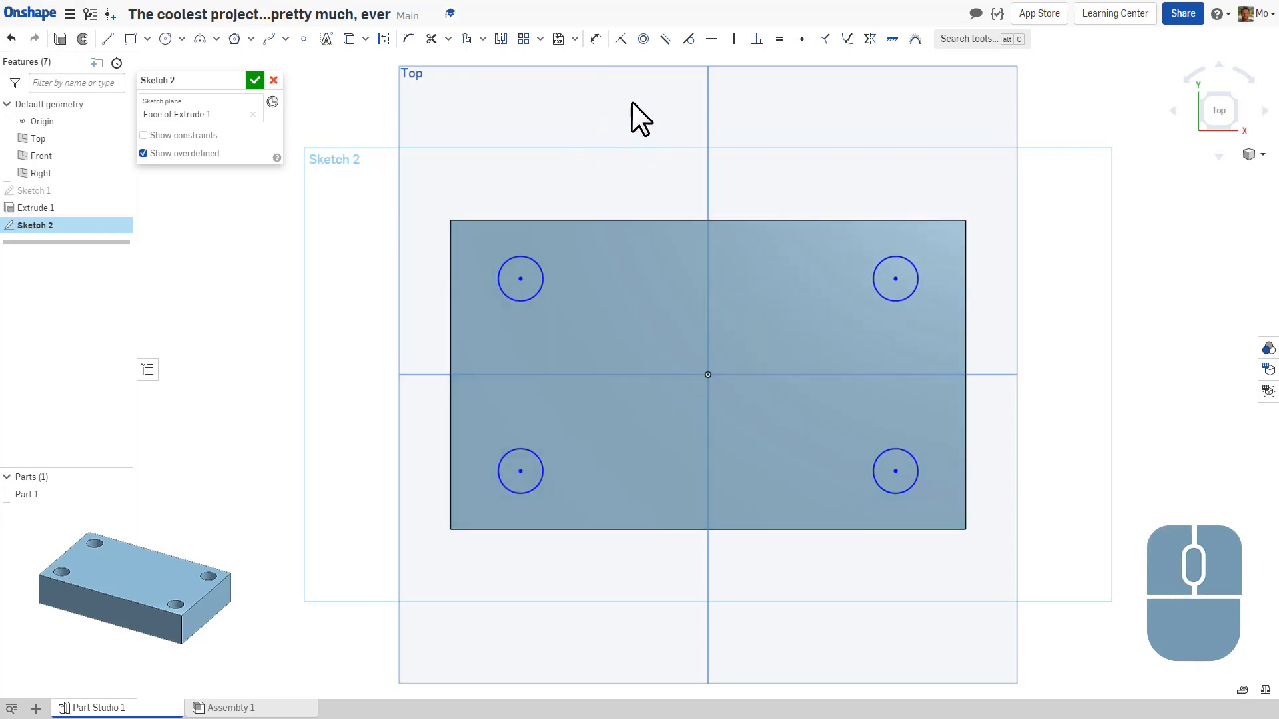
Step: Dimension the upper-left circle's center 0.5 in from the block's upper edge
click(597, 42)
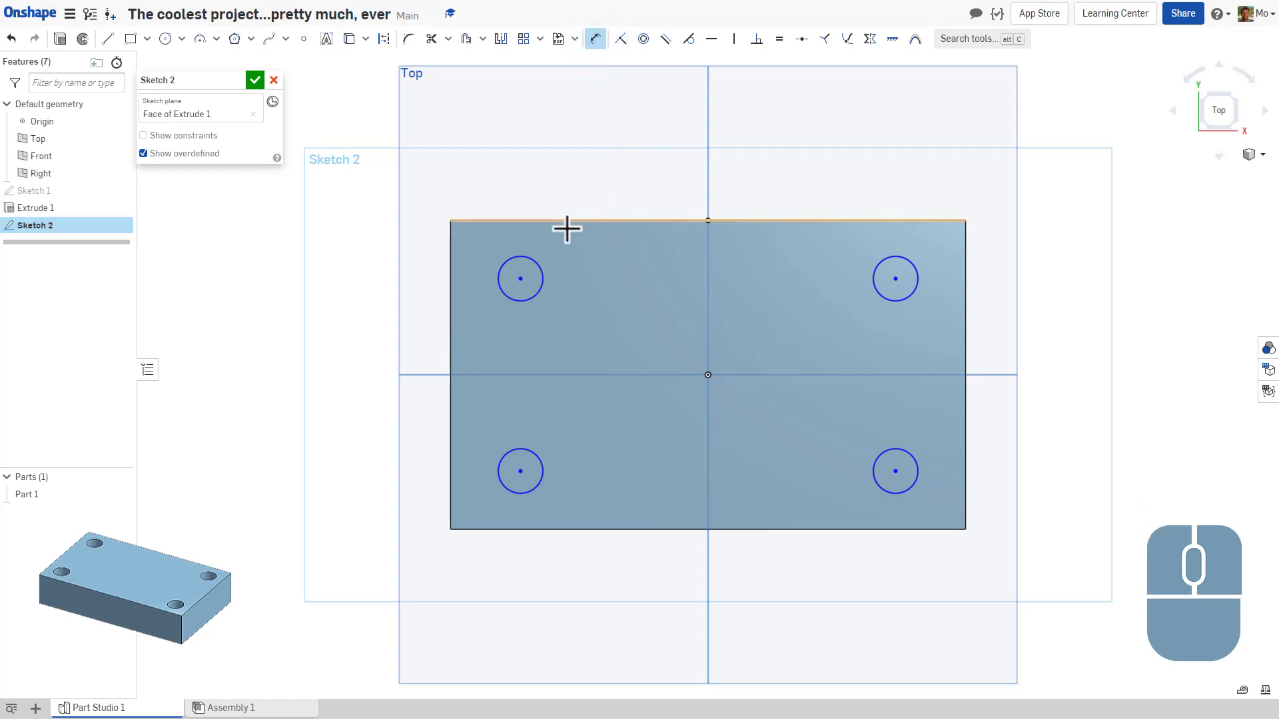
click(518, 279)
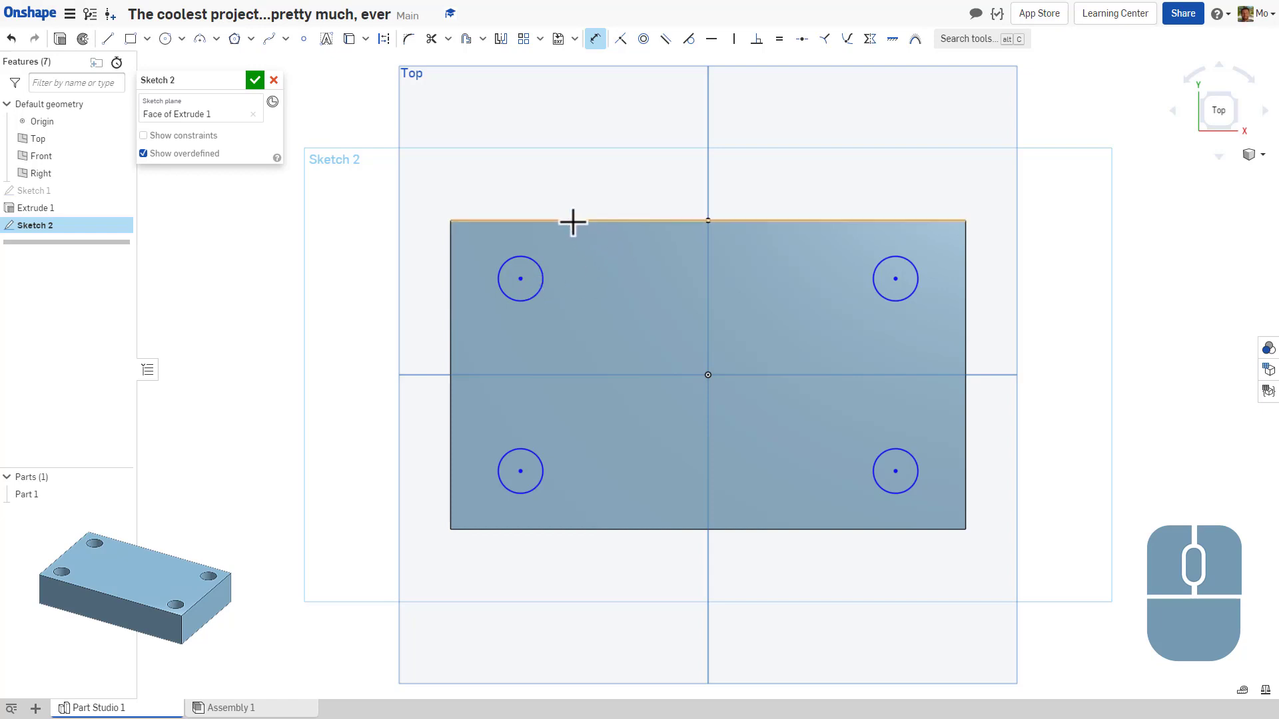
click(572, 221)
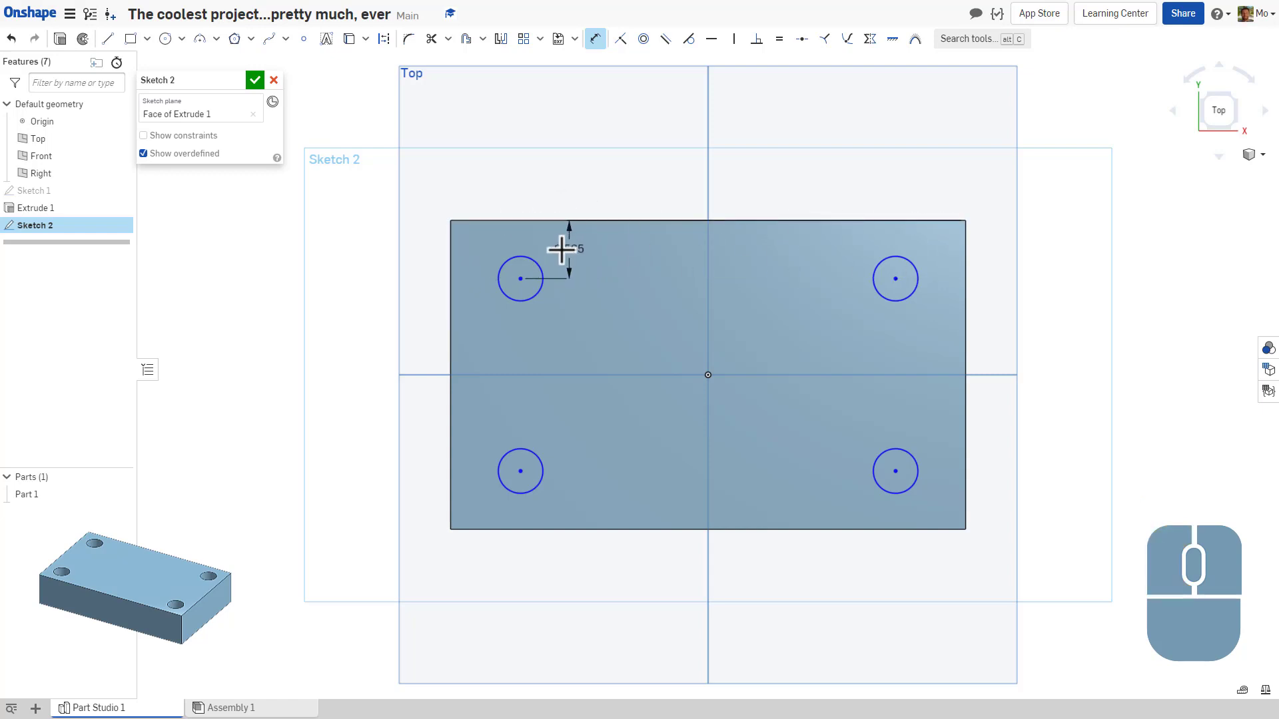
click(536, 222)
click(572, 251)
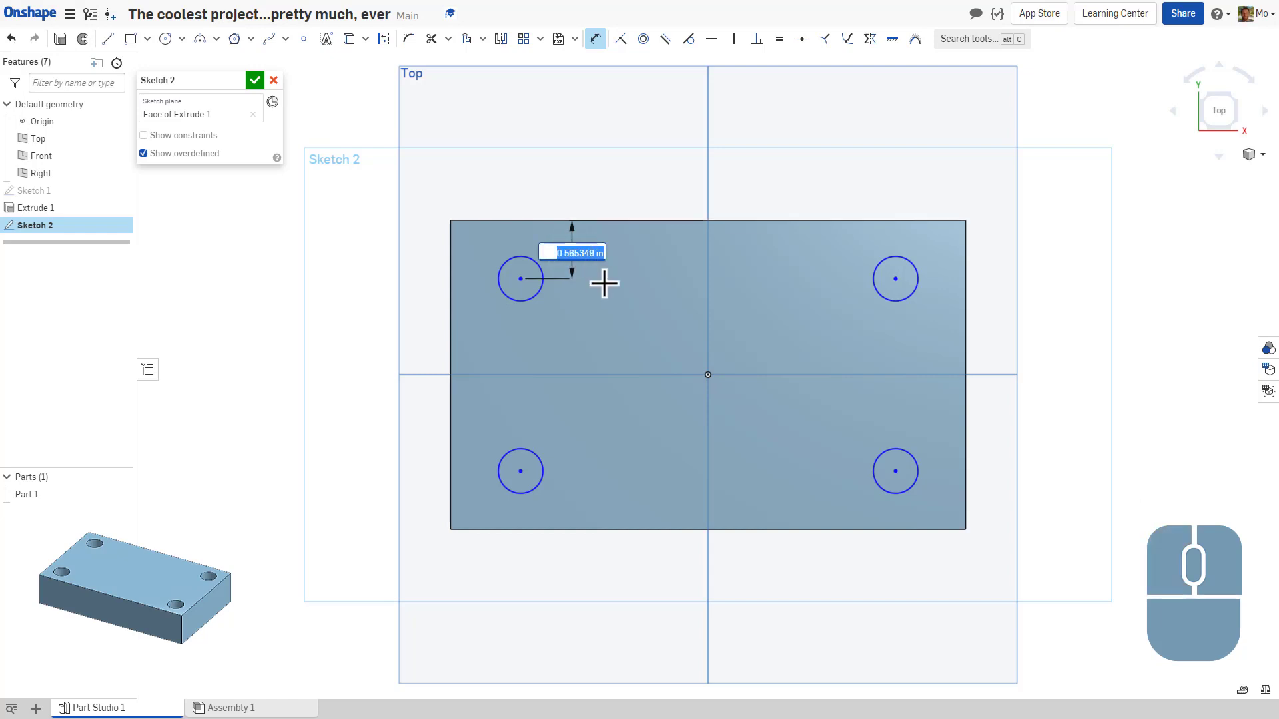
key(BackSpace)
text(.5)
key(Return)
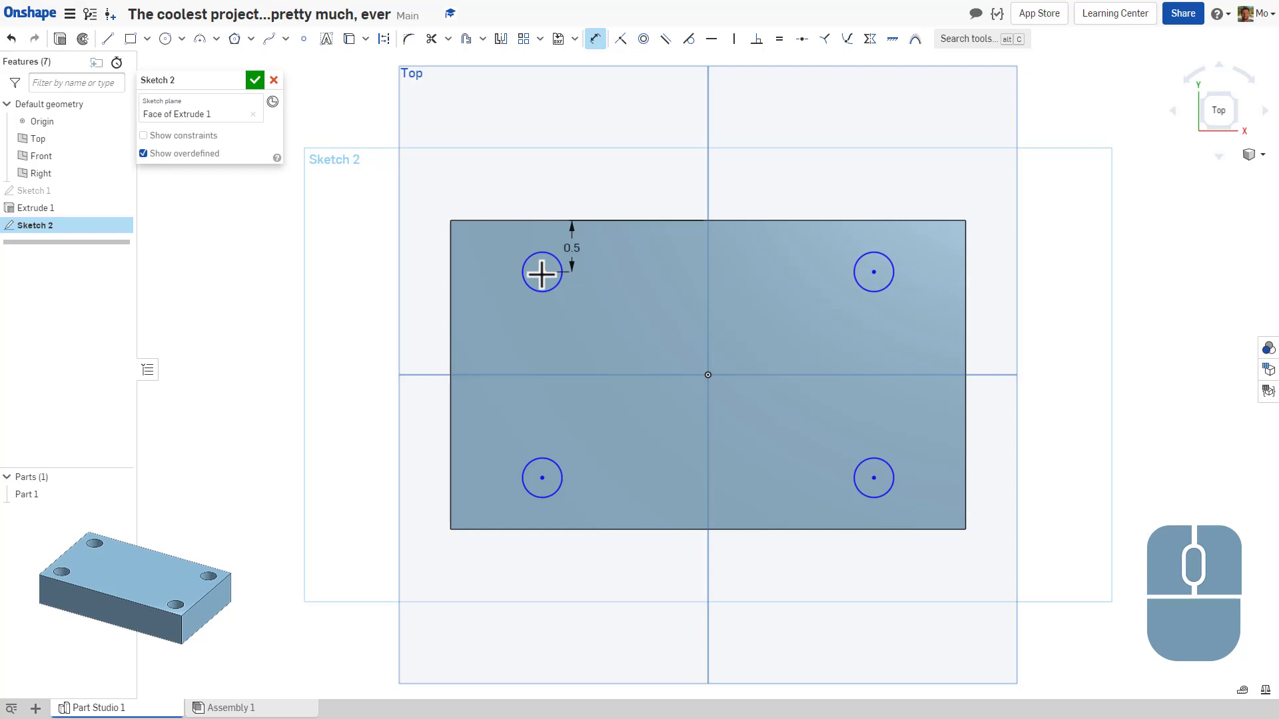
Step: Dimension the lower-right circle's center 0.5 in from the block's right edge
click(873, 478)
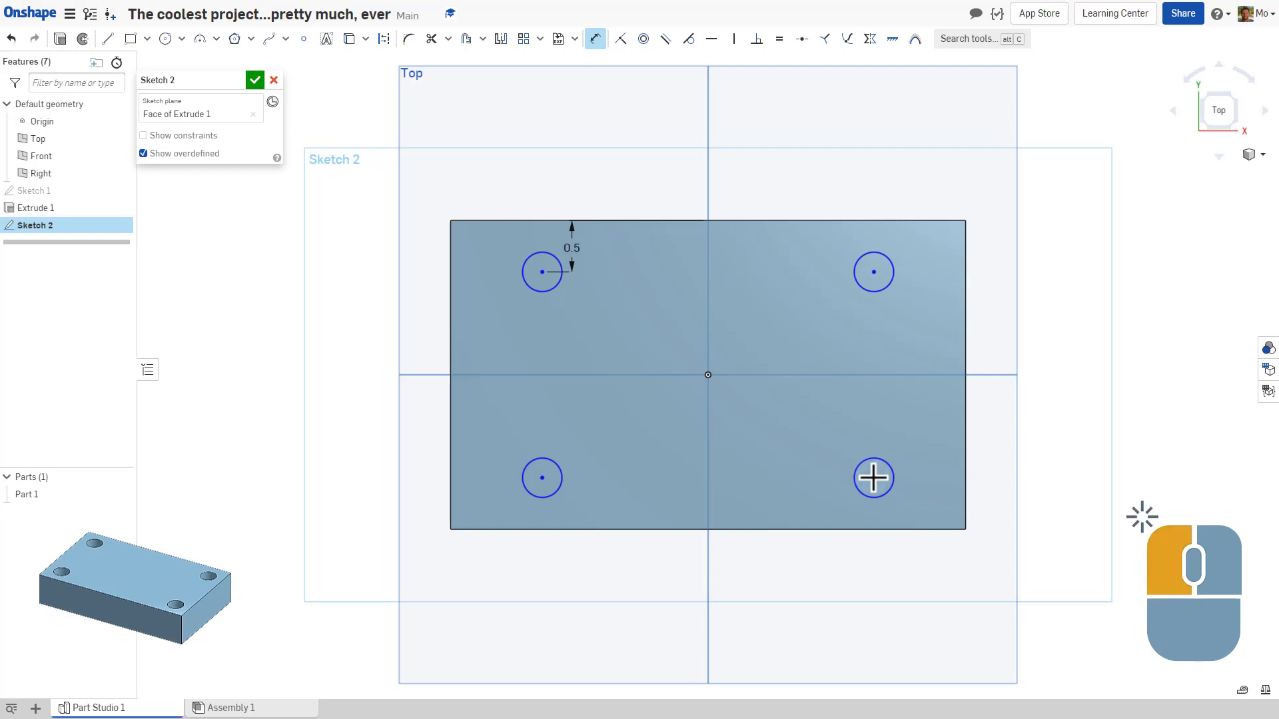
click(964, 477)
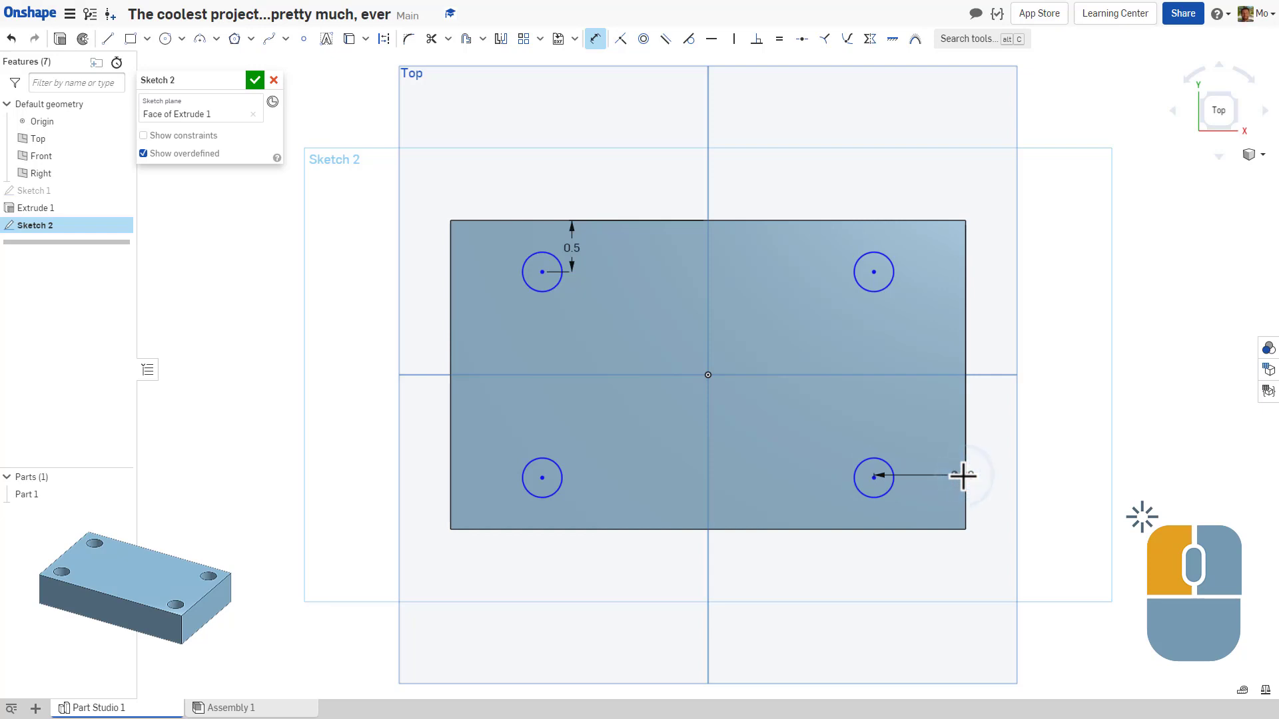
click(921, 444)
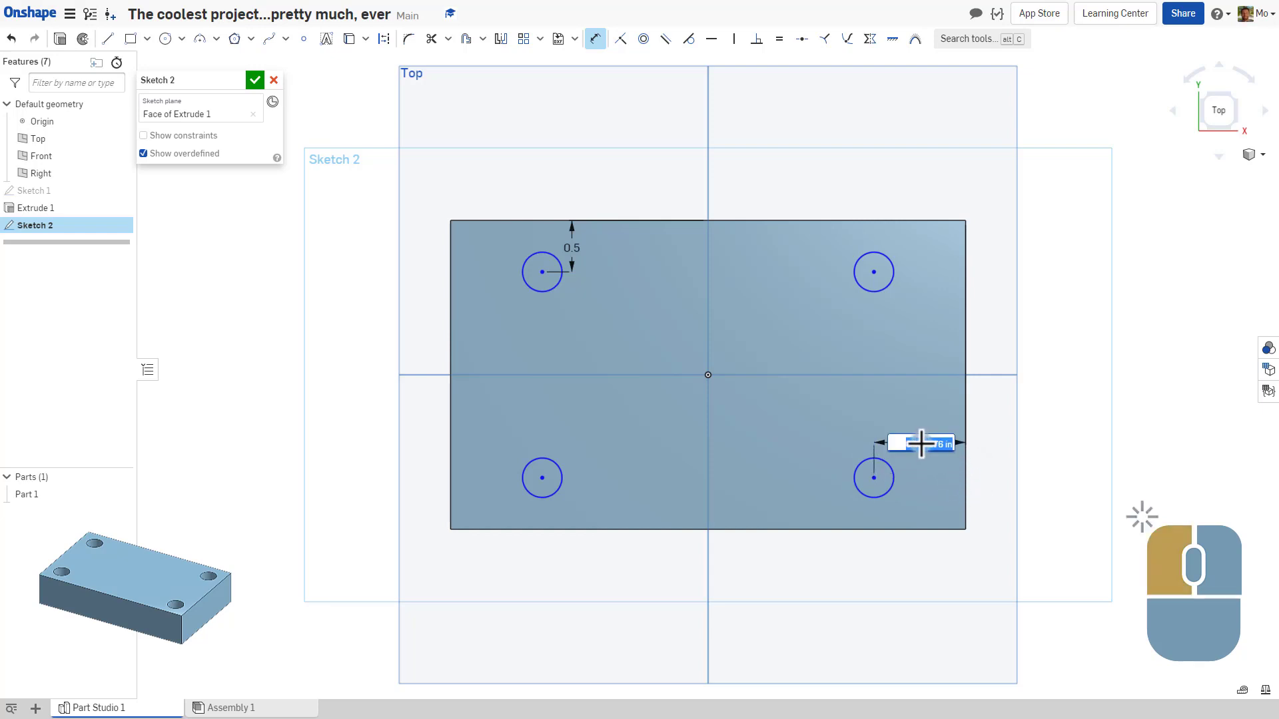
key(BackSpace)
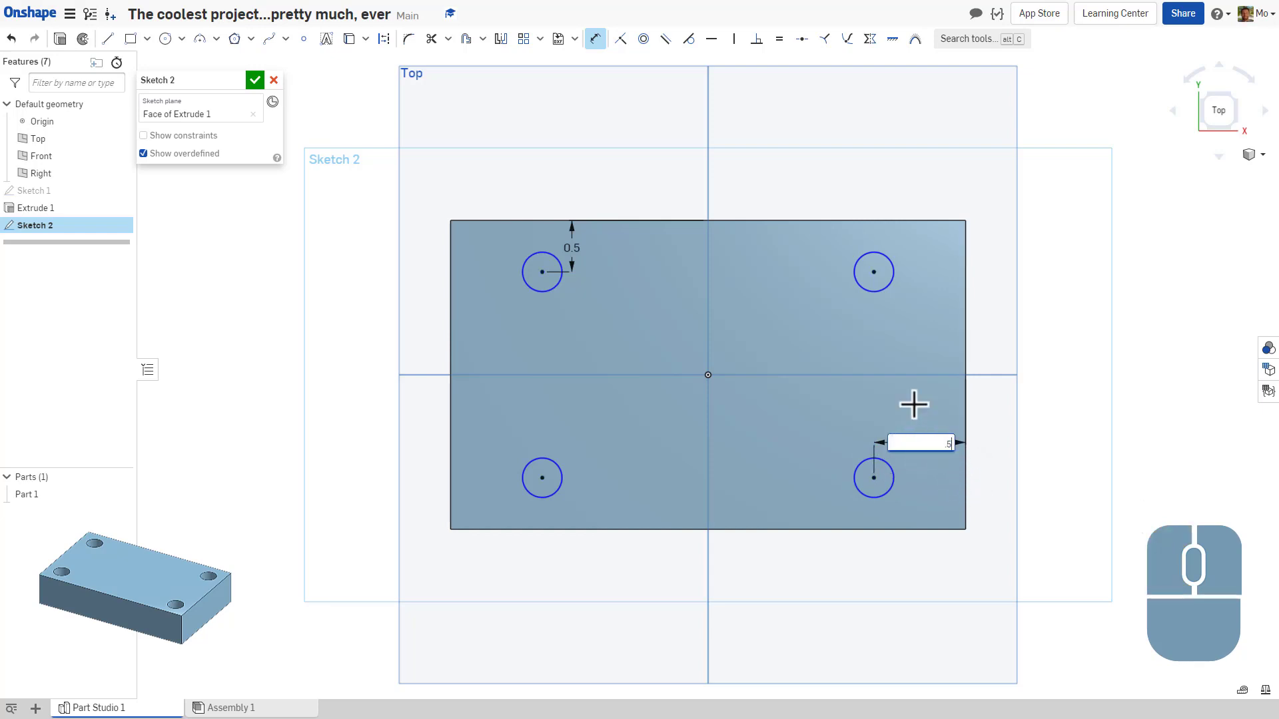
key(Return)
key(Escape)
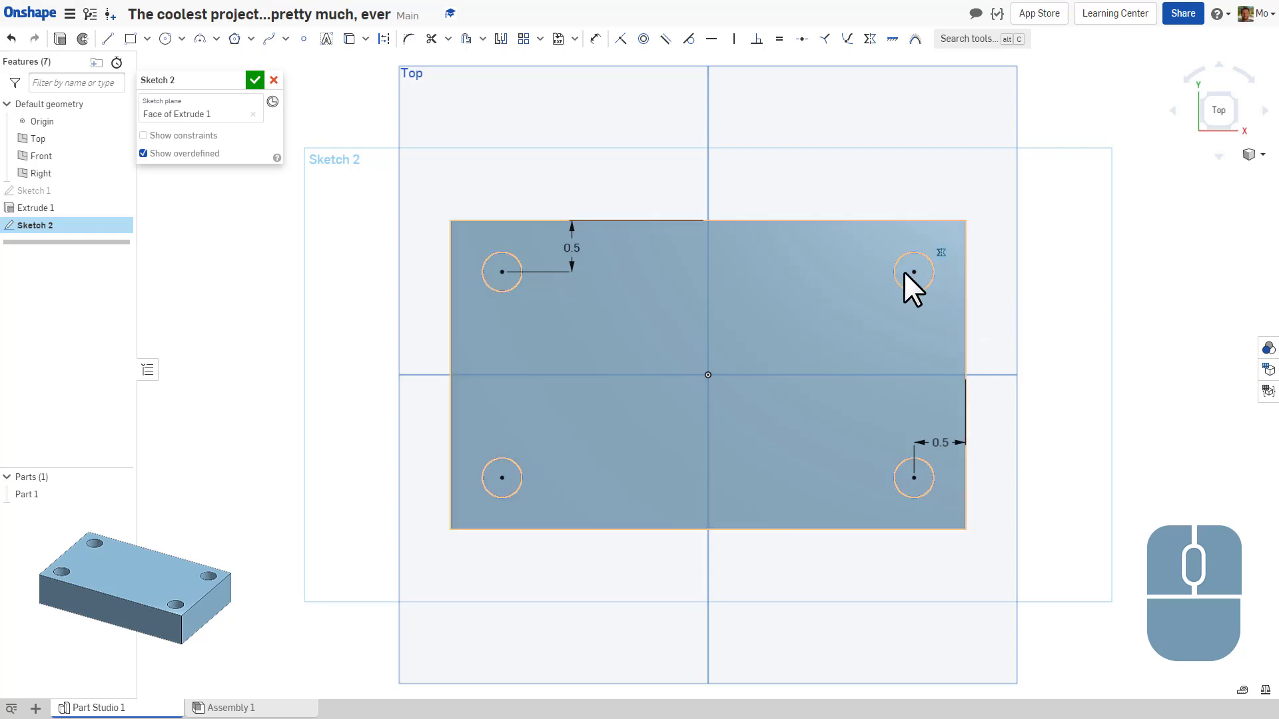
Step: Dimension the upper-right circle with a diameter of 0.5 in
click(596, 40)
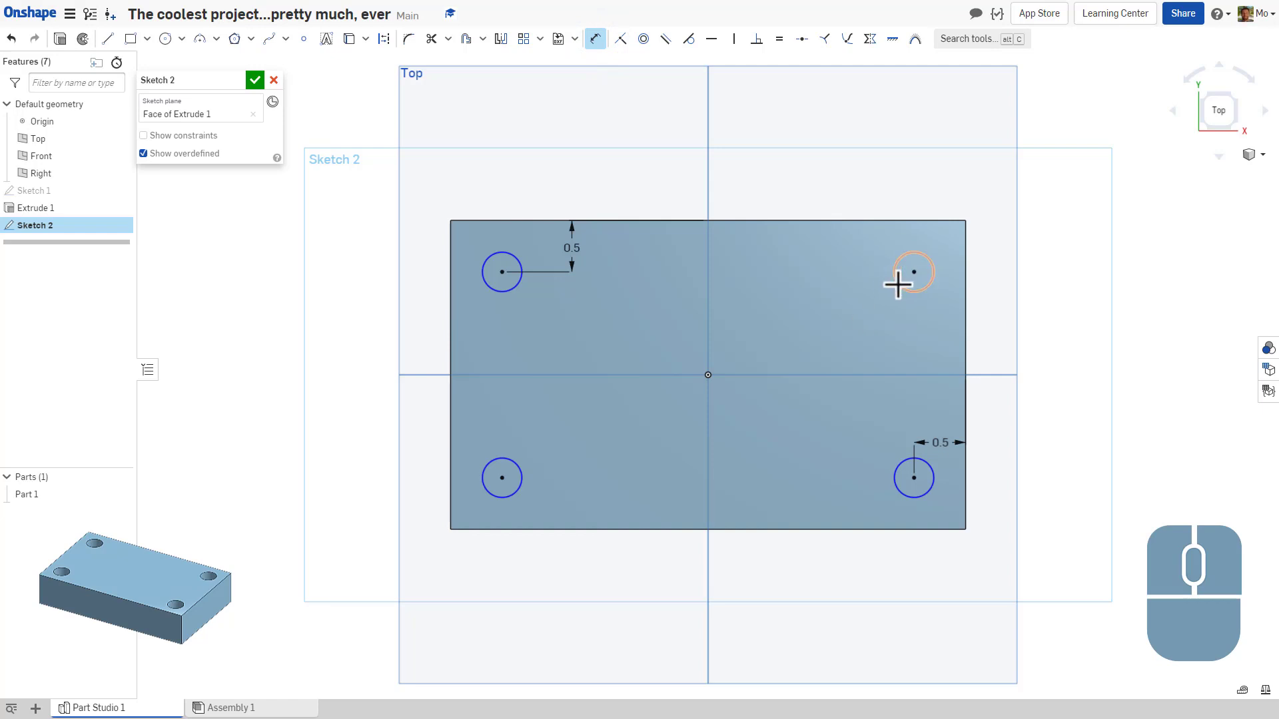
click(897, 285)
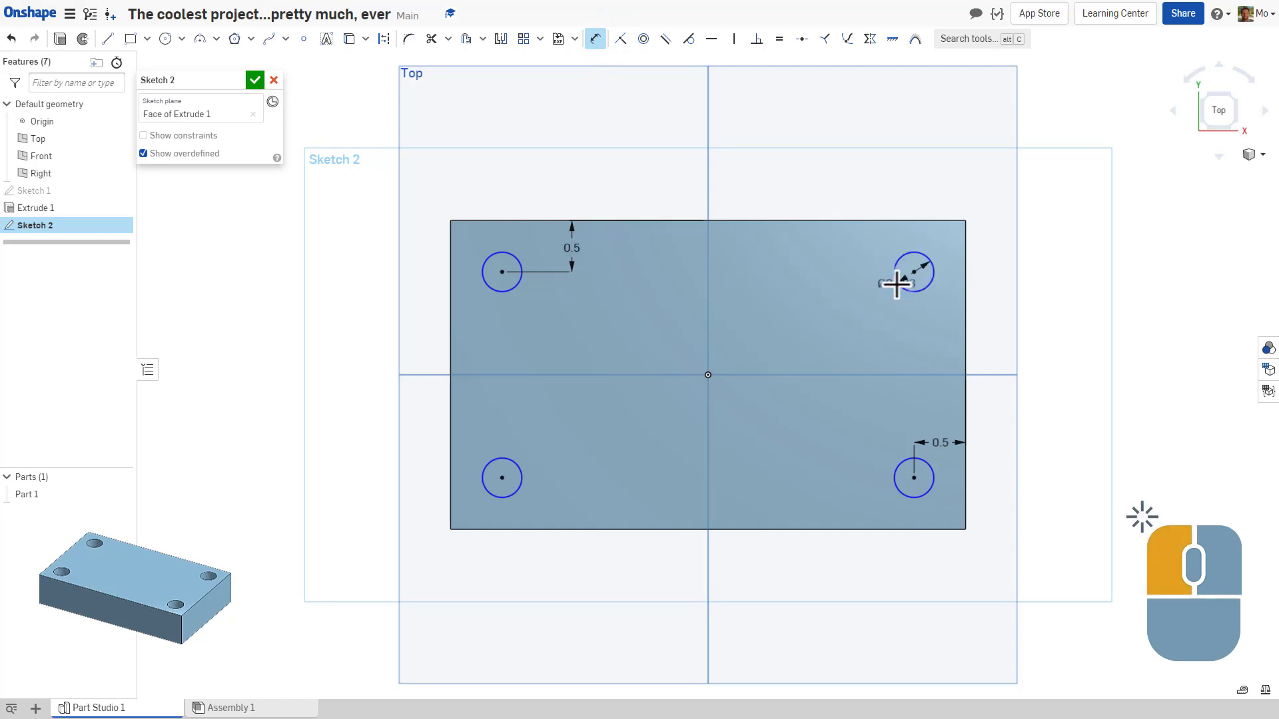
click(846, 344)
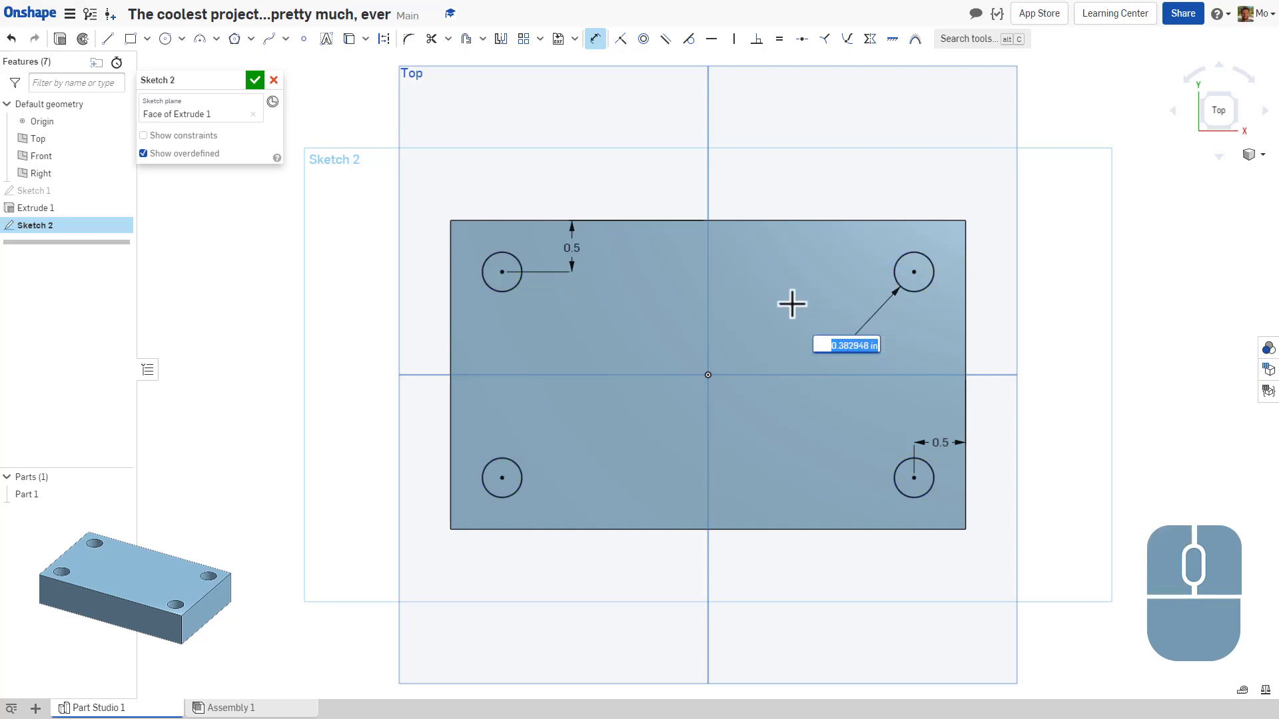
key(BackSpace)
text(.5)
key(Return)
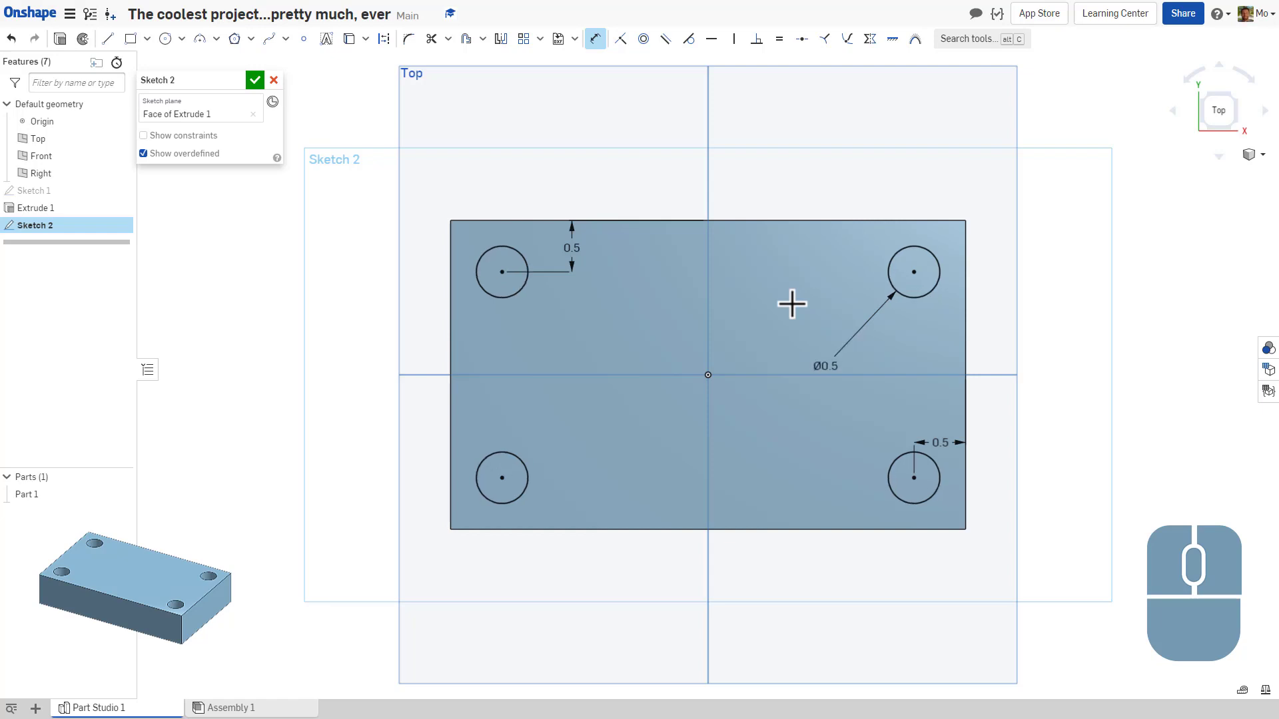
key(Escape)
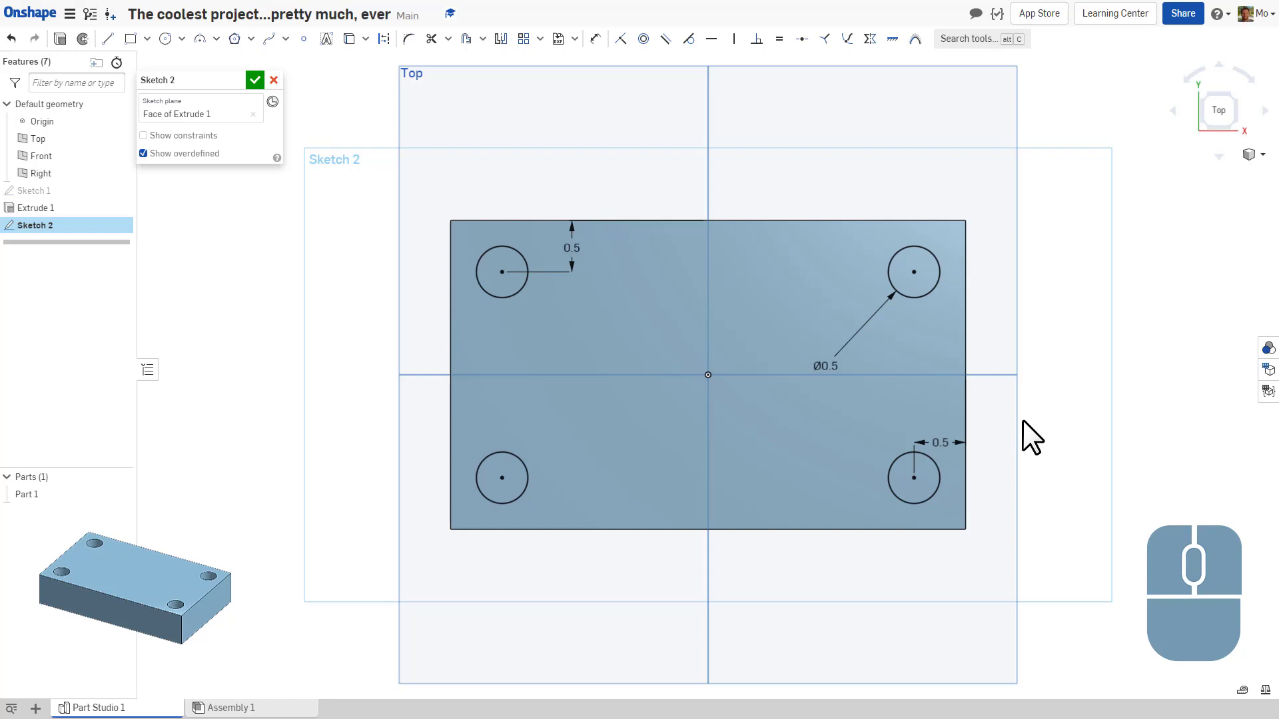
Step: Try to move the upper-right circle by its center and its edge to test the constraints
click(913, 272)
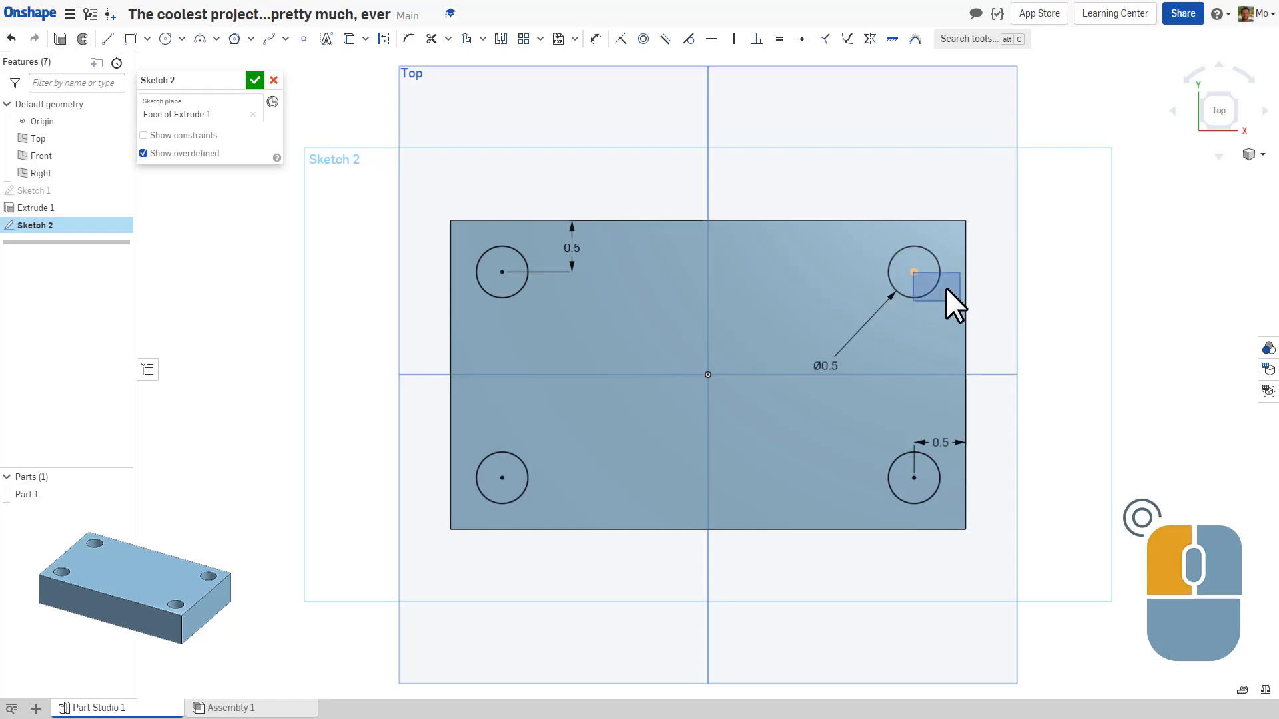
drag(945, 287, 1004, 314)
drag(911, 297, 1022, 354)
click(1021, 354)
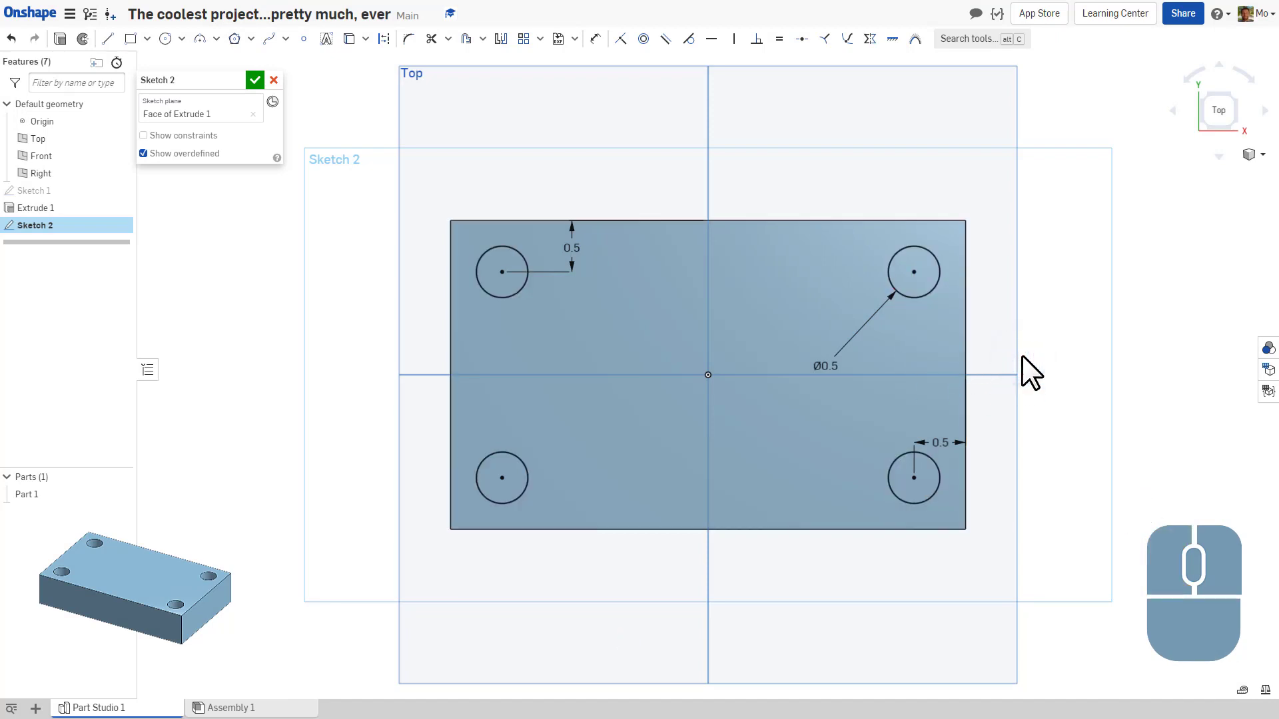
Step: Try moving the lower-right circle freehand with its 0.5 in dimension to the right edge deleted, and undo these changes
click(944, 444)
key(Delete)
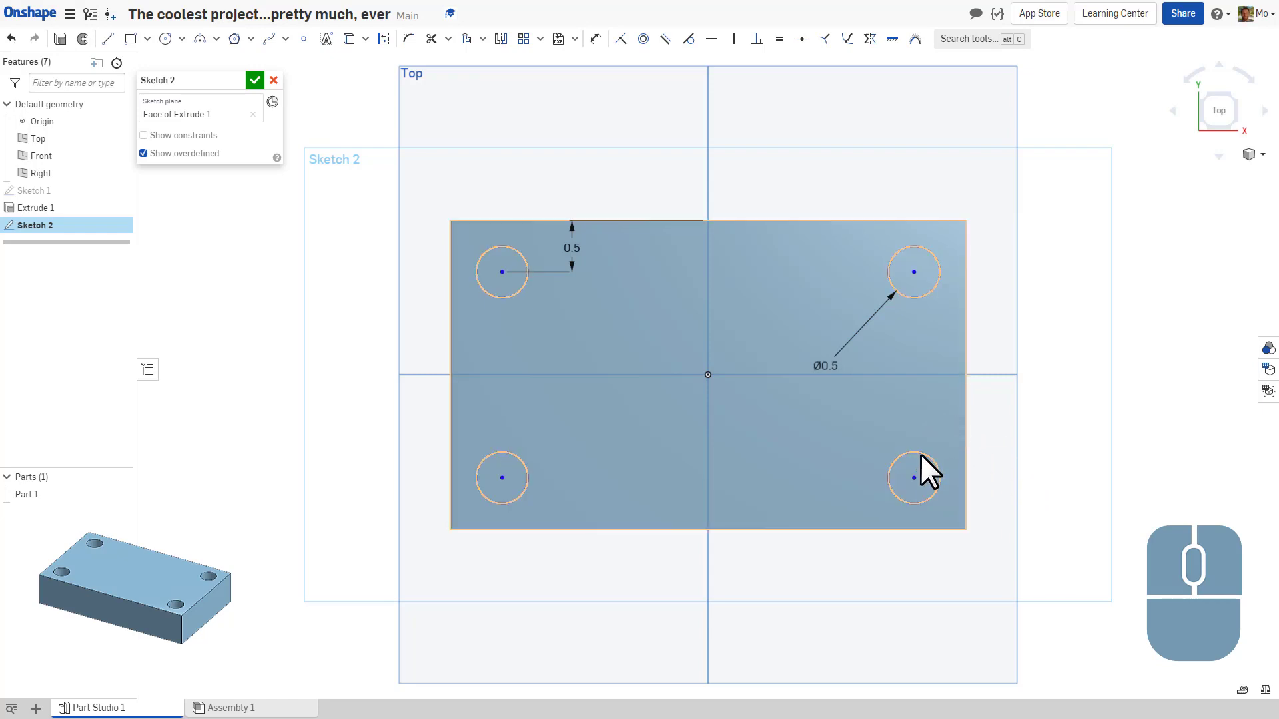
drag(912, 478, 877, 402)
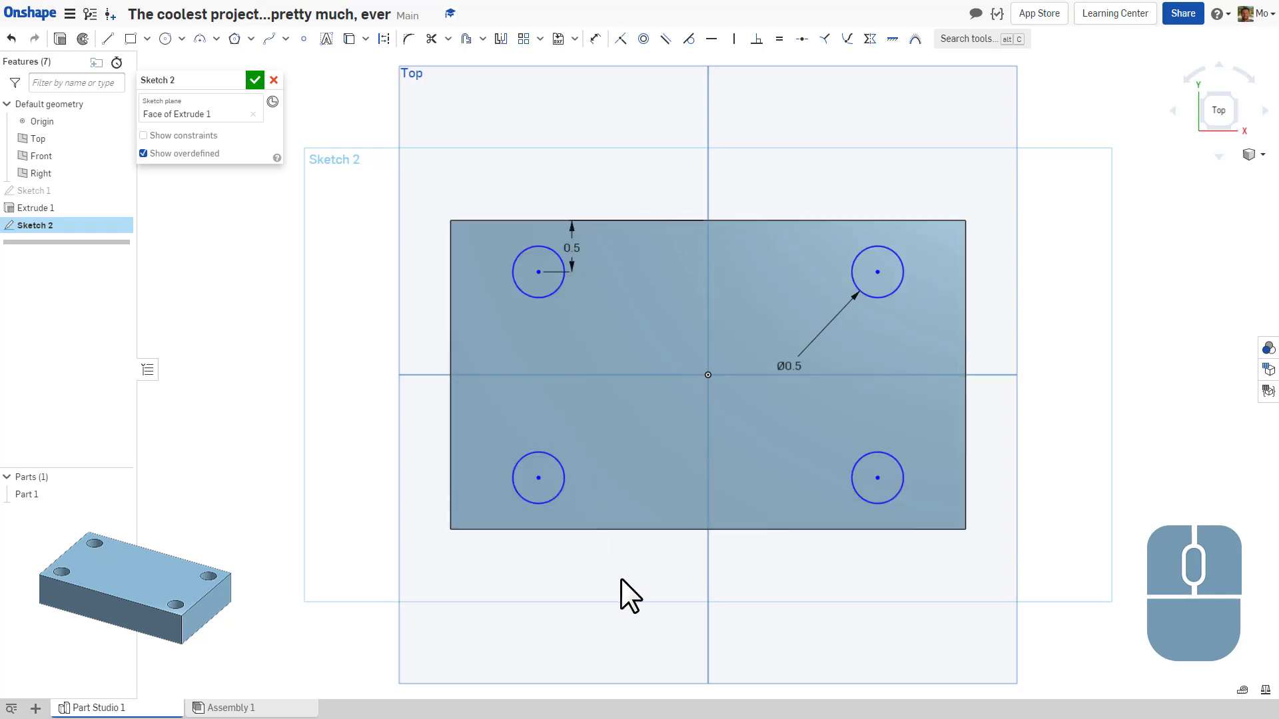
click(876, 476)
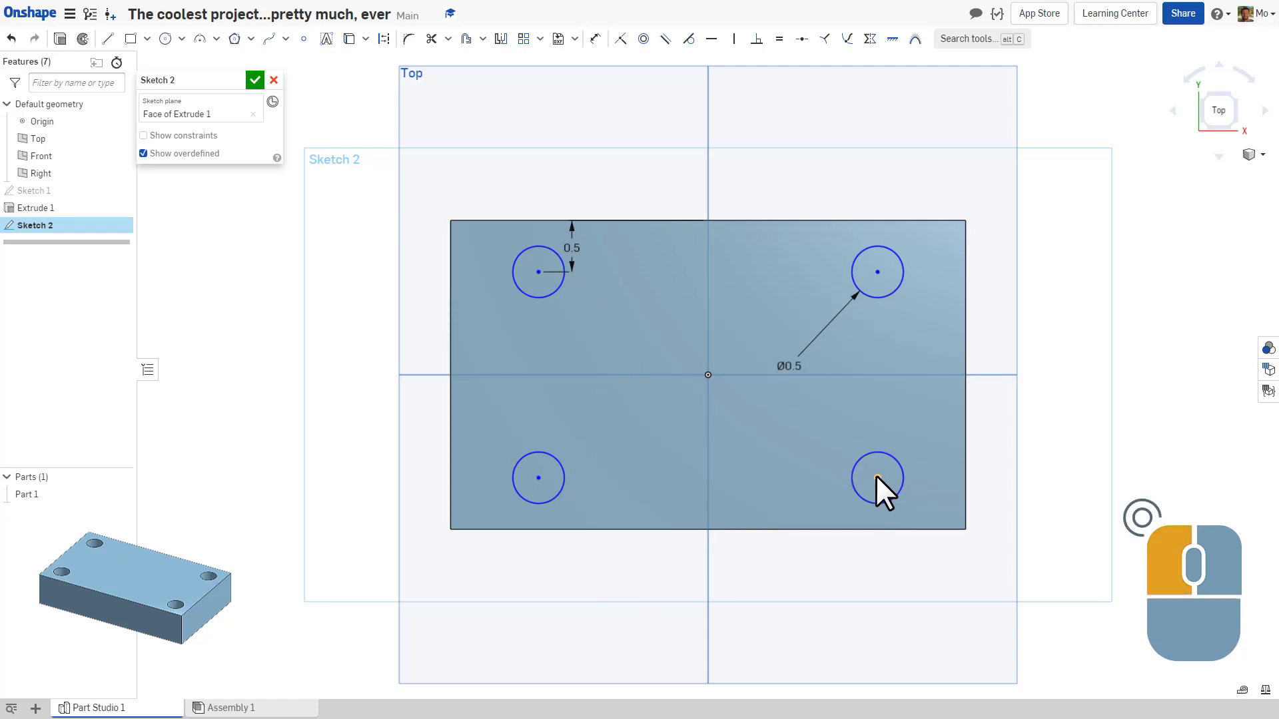
mouse_move(876, 477)
mouse_down()
mouse_move(720, 476)
mouse_move(920, 478)
mouse_move(744, 474)
mouse_move(900, 483)
mouse_up()
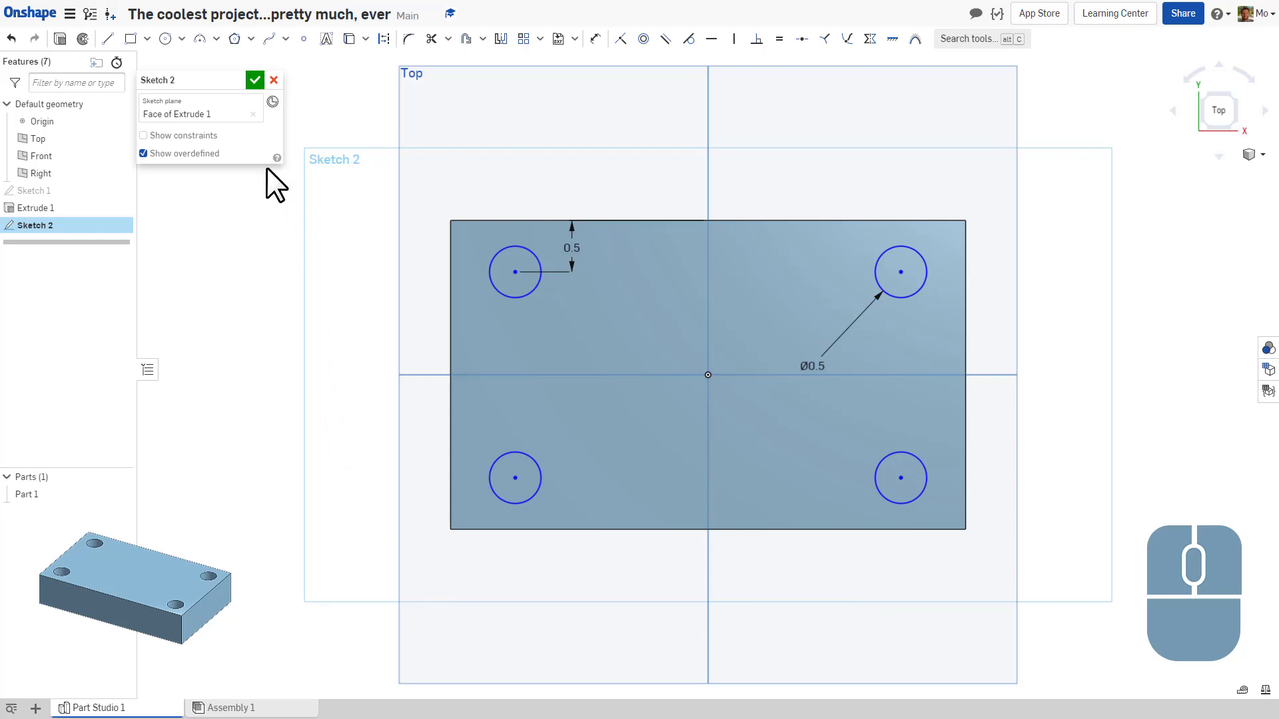
click(11, 40)
click(11, 40)
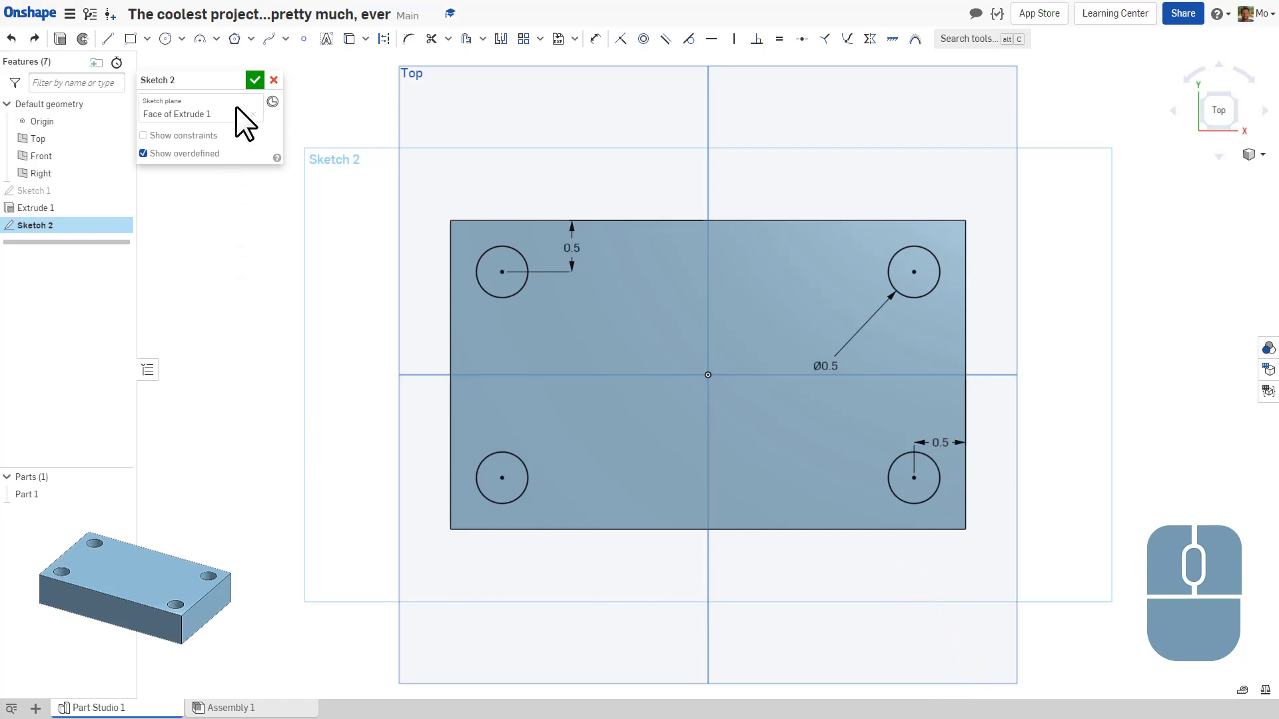
Step: Accept the sketch of the four circles and show the block in isometric view
click(254, 80)
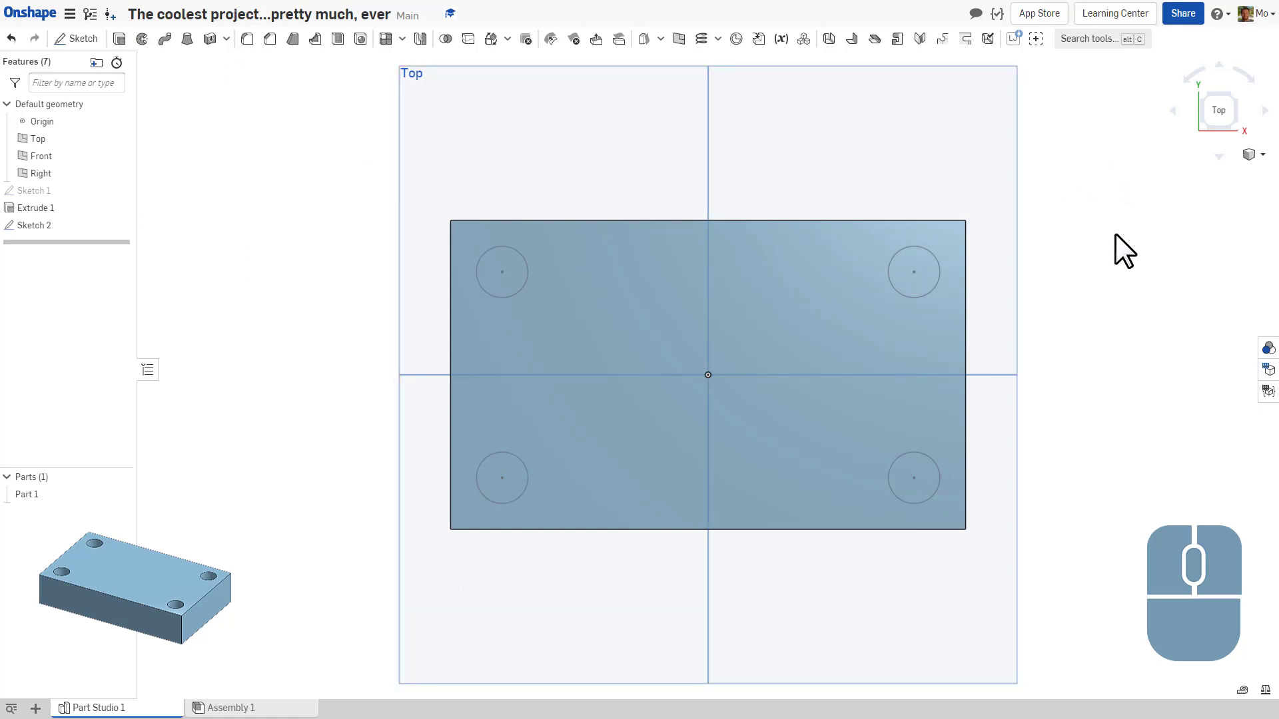
click(1253, 157)
click(1243, 172)
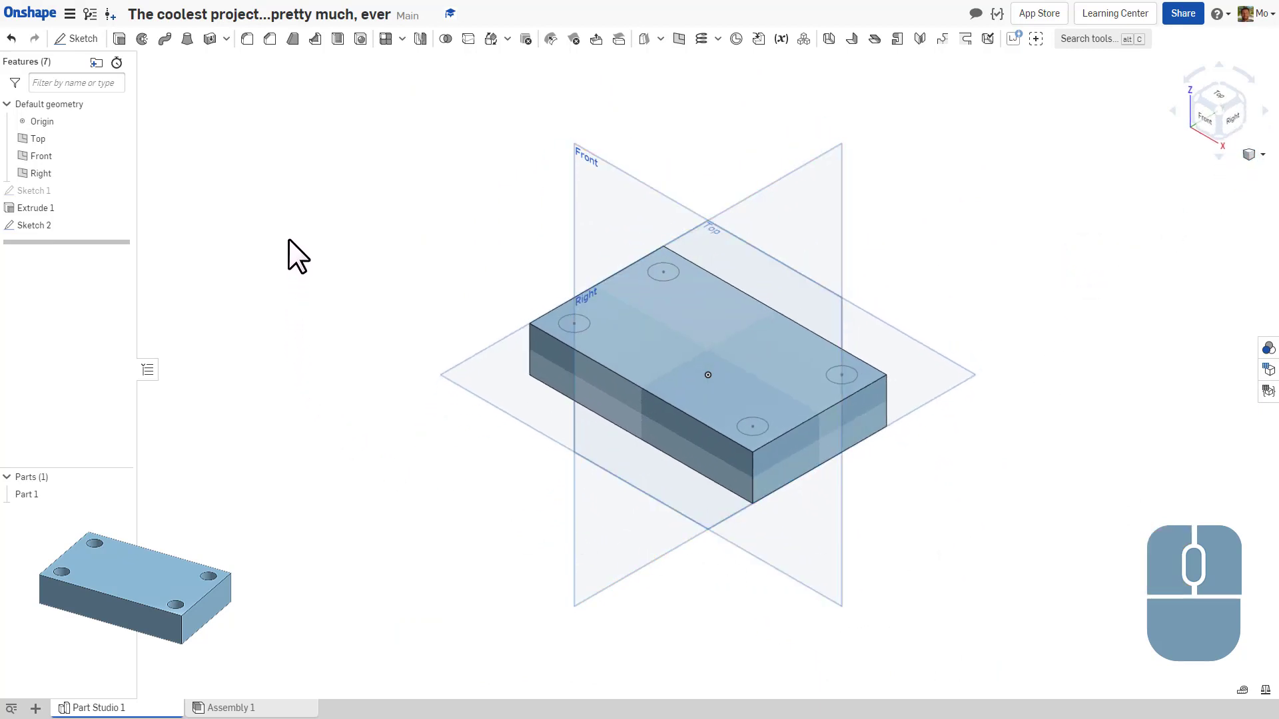
Step: Start an Extrude and choose only the four circle regions on the block's upper face as its profiles
click(116, 40)
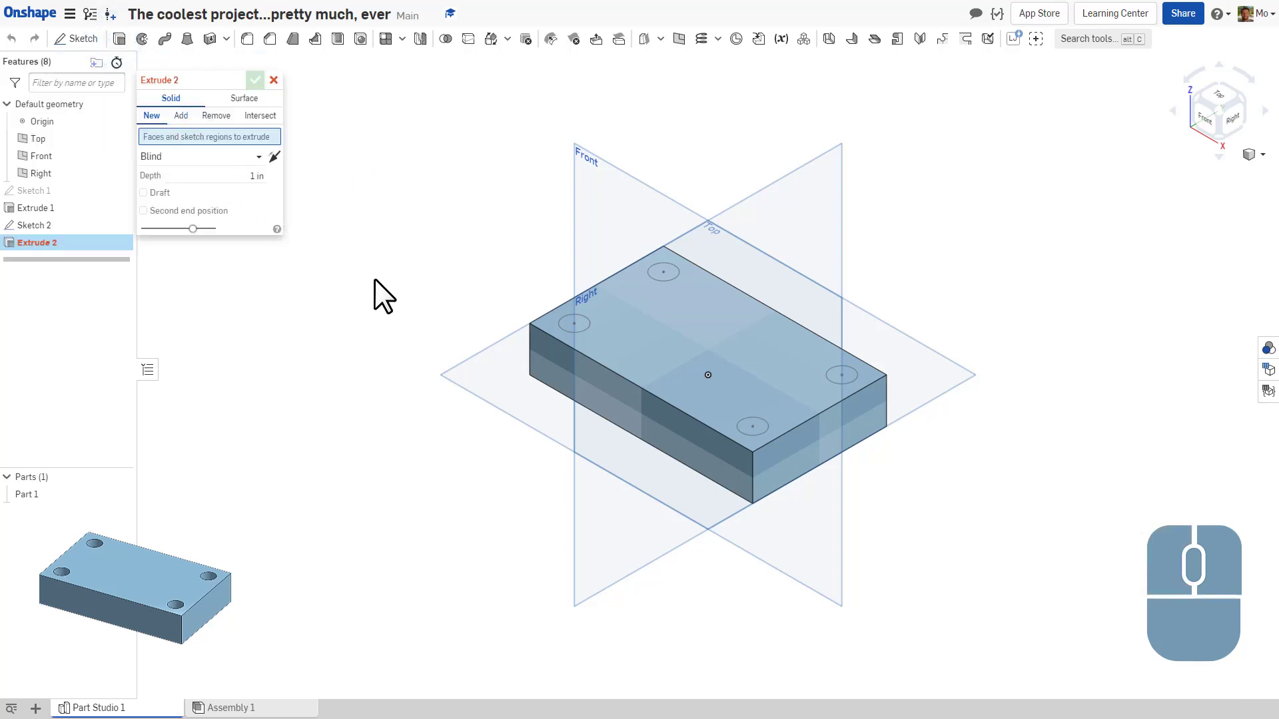
click(577, 326)
click(662, 267)
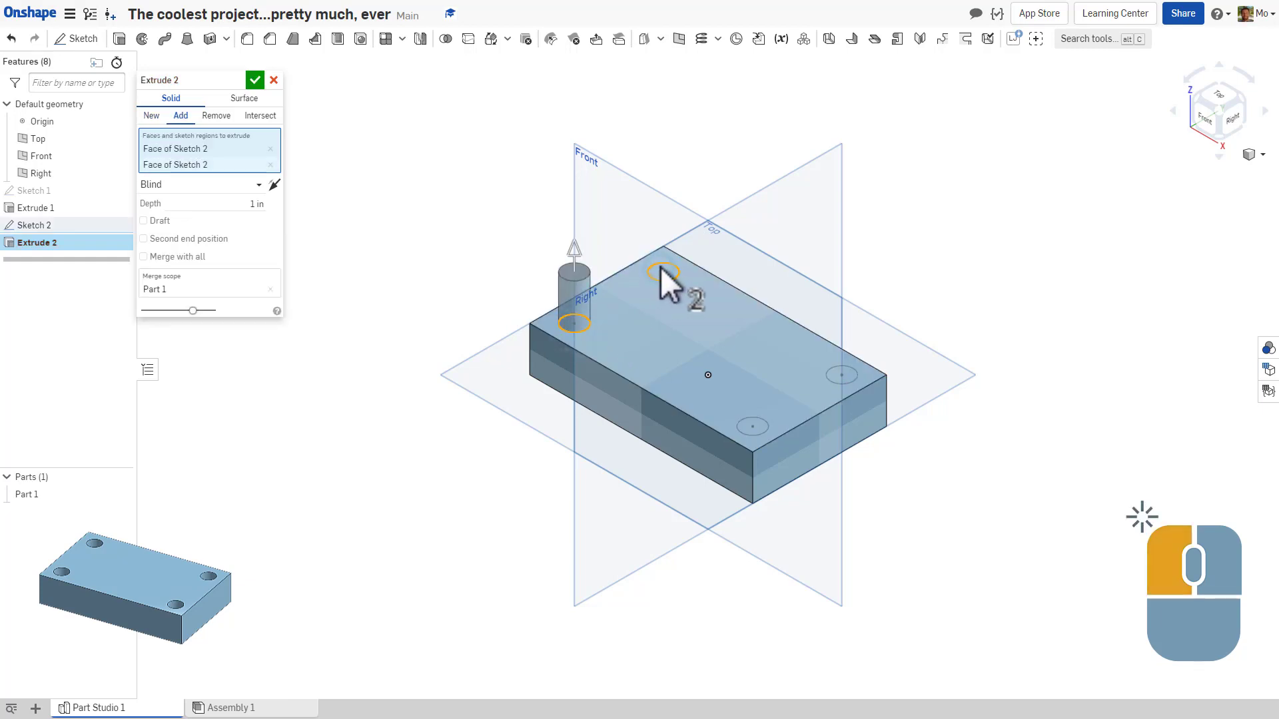
click(813, 364)
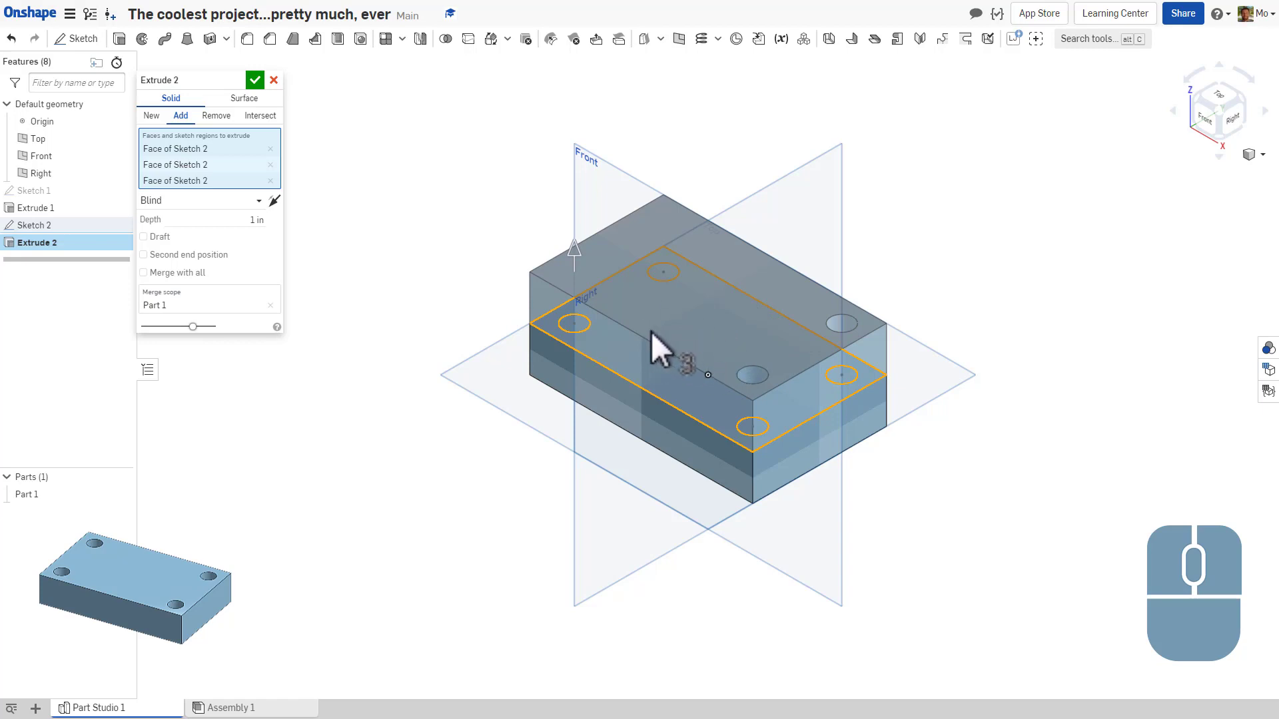
click(707, 329)
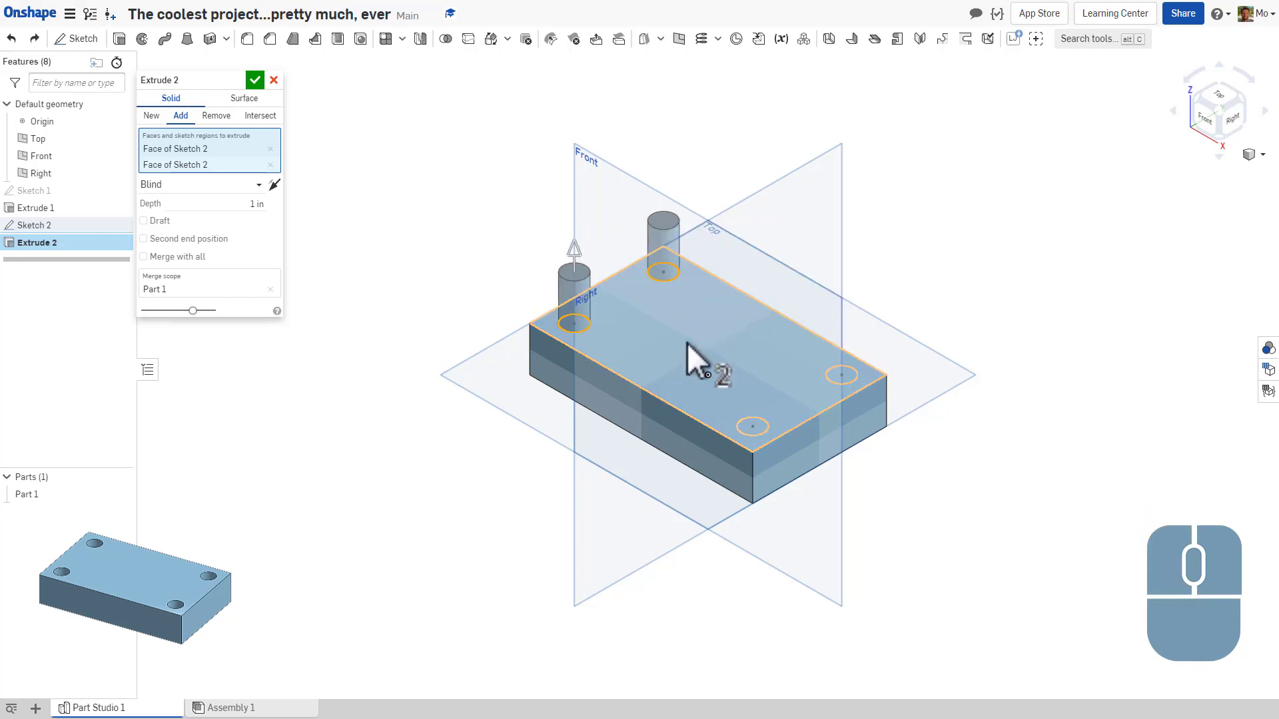
click(686, 343)
click(686, 343)
click(839, 376)
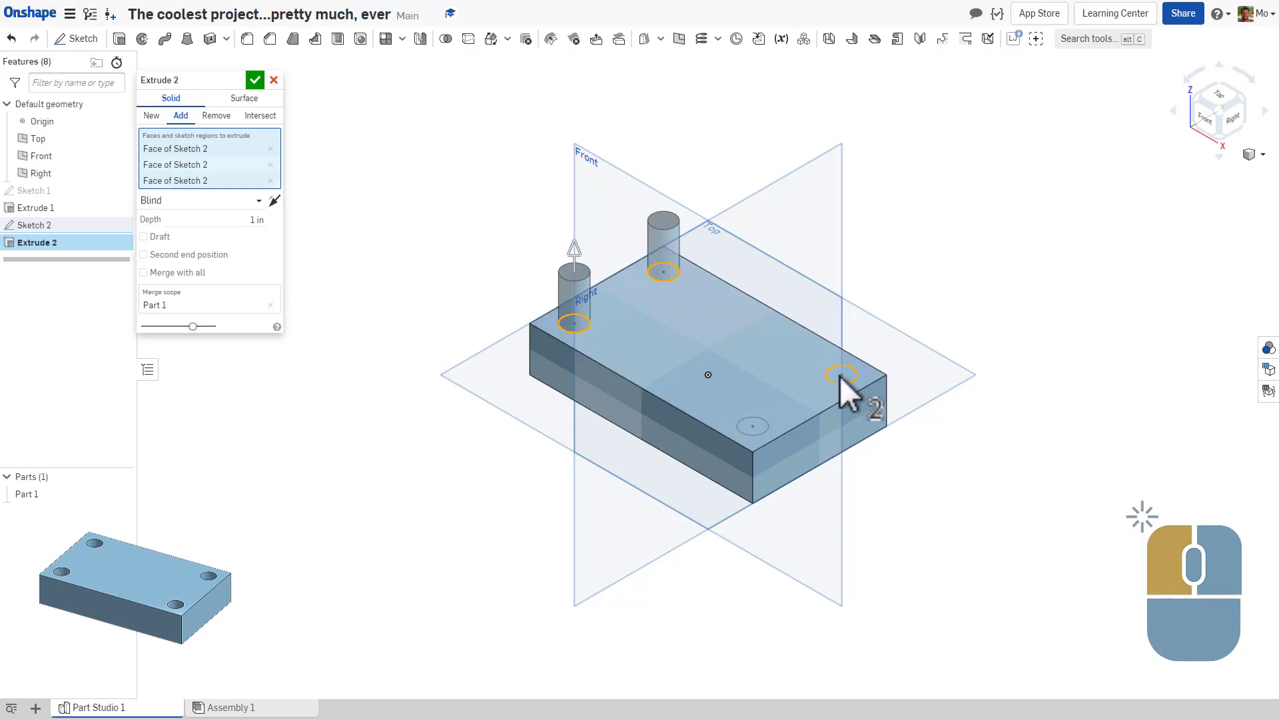
click(753, 424)
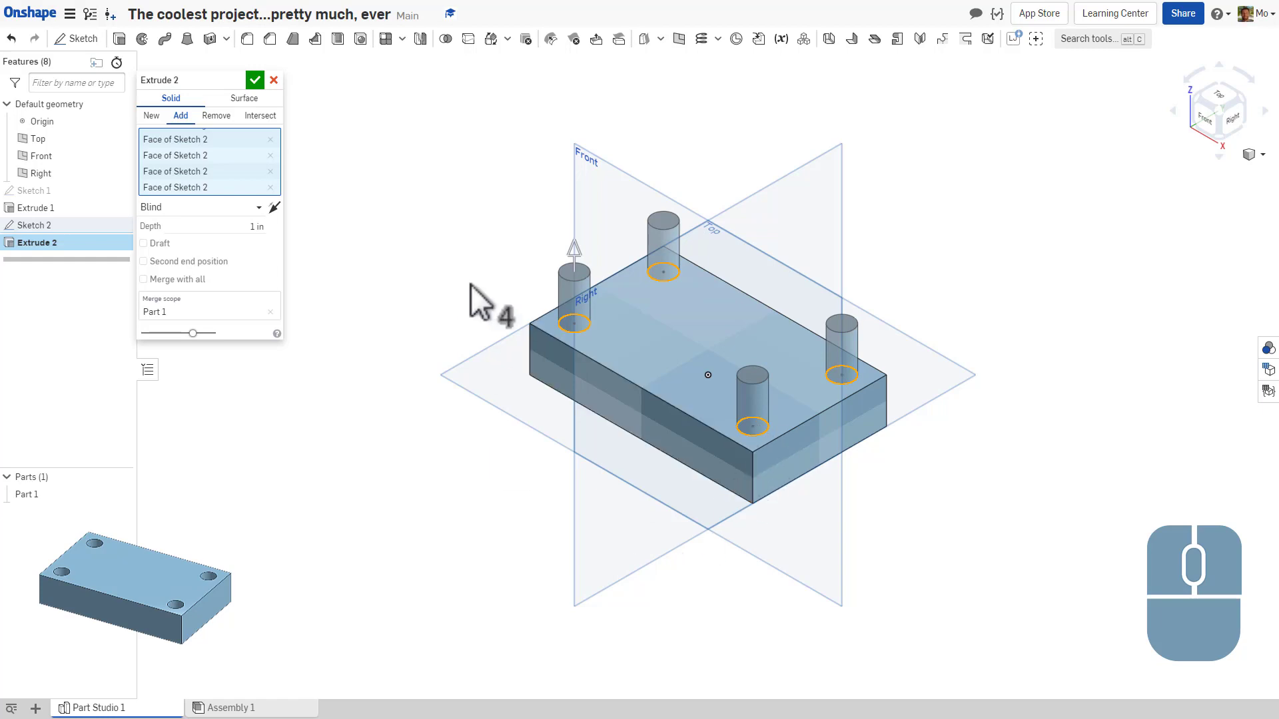
Step: Flip the extrusion down through the block and pull its depth to about 2.31 in
click(275, 207)
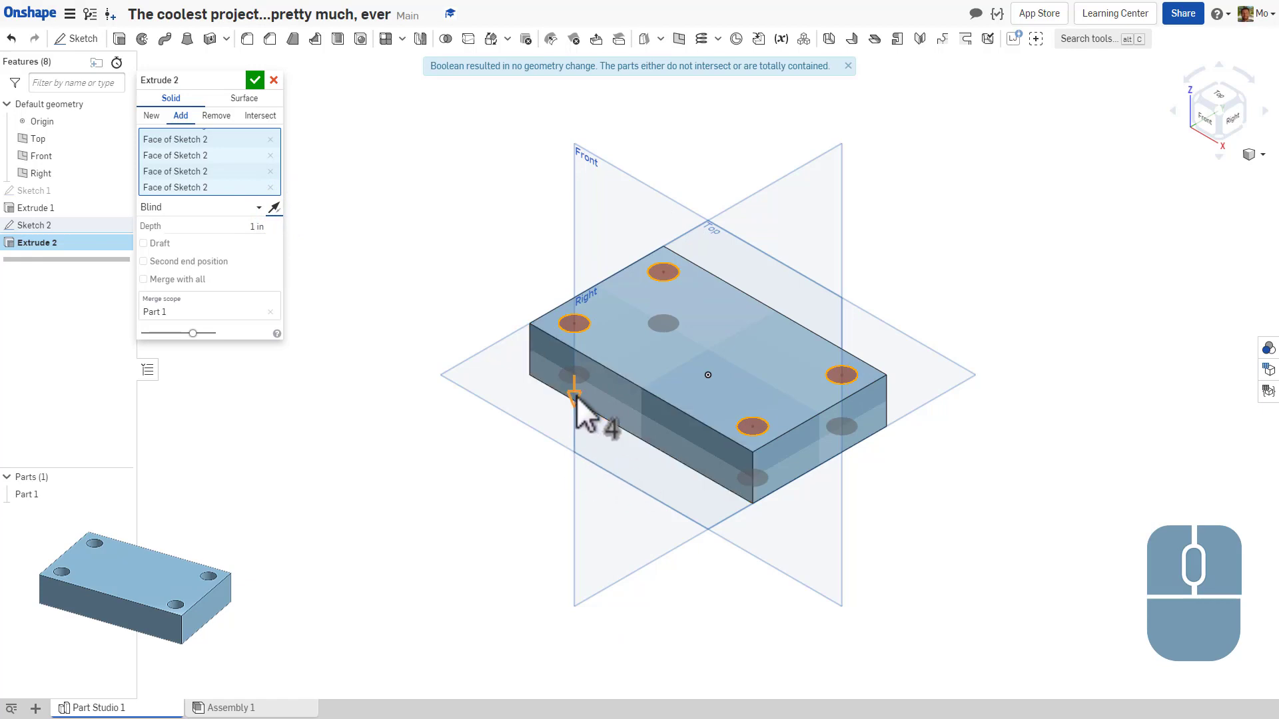
drag(575, 400, 573, 513)
mouse_move(803, 512)
right_down()
mouse_move(836, 494)
mouse_move(799, 503)
mouse_move(813, 503)
right_up()
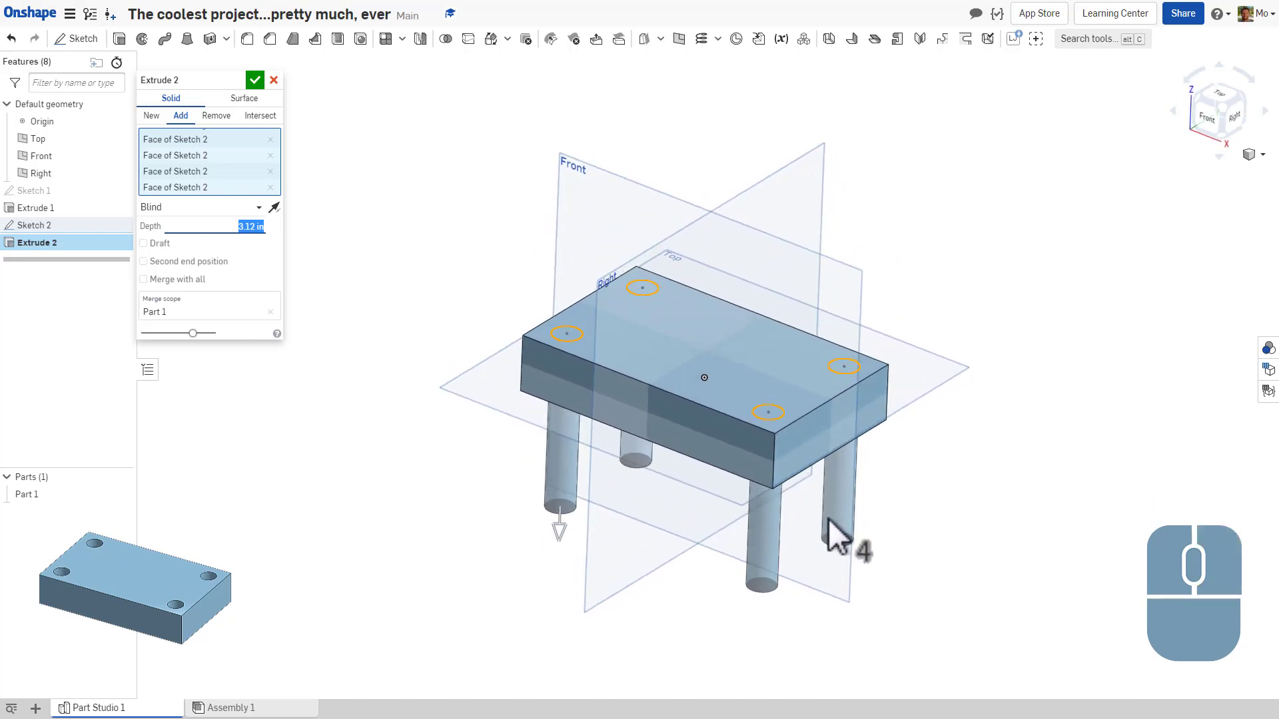
drag(563, 536, 562, 484)
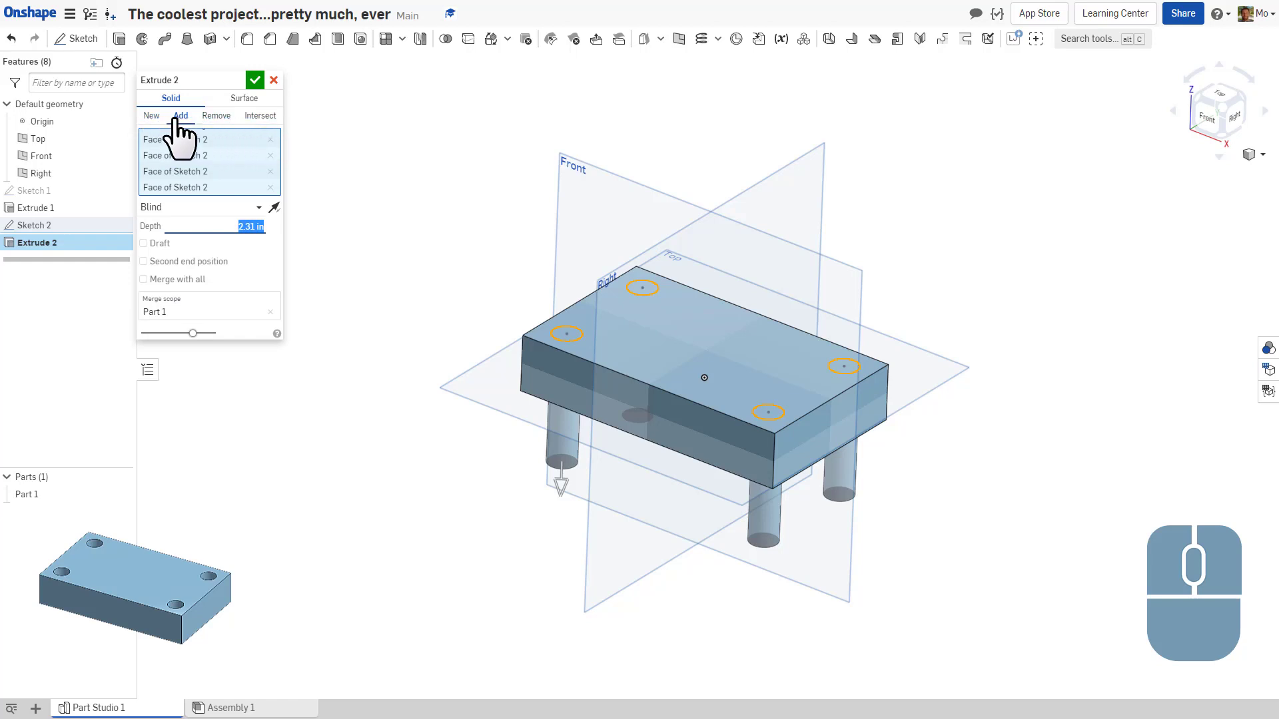
Step: Switch the extrusion to Remove and accept it to cut the four corner holes
click(222, 120)
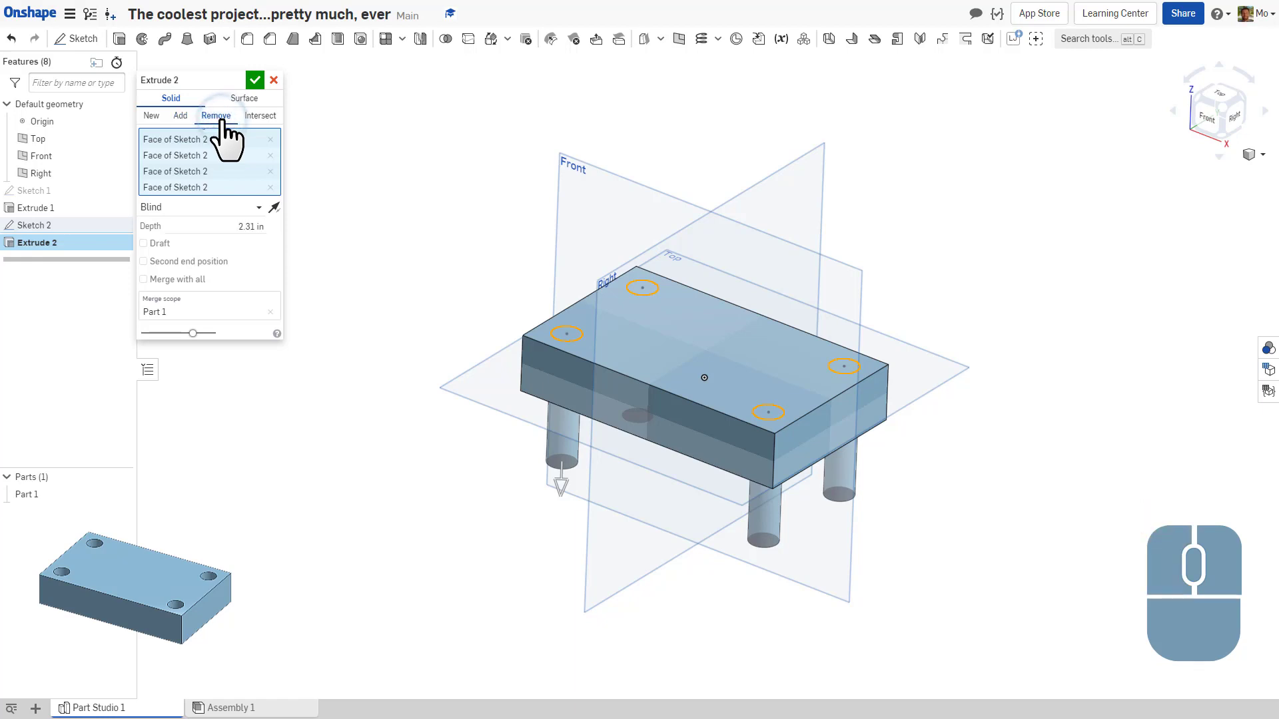
mouse_move(384, 177)
right_down()
mouse_move(385, 246)
mouse_move(391, 89)
mouse_move(385, 197)
right_up()
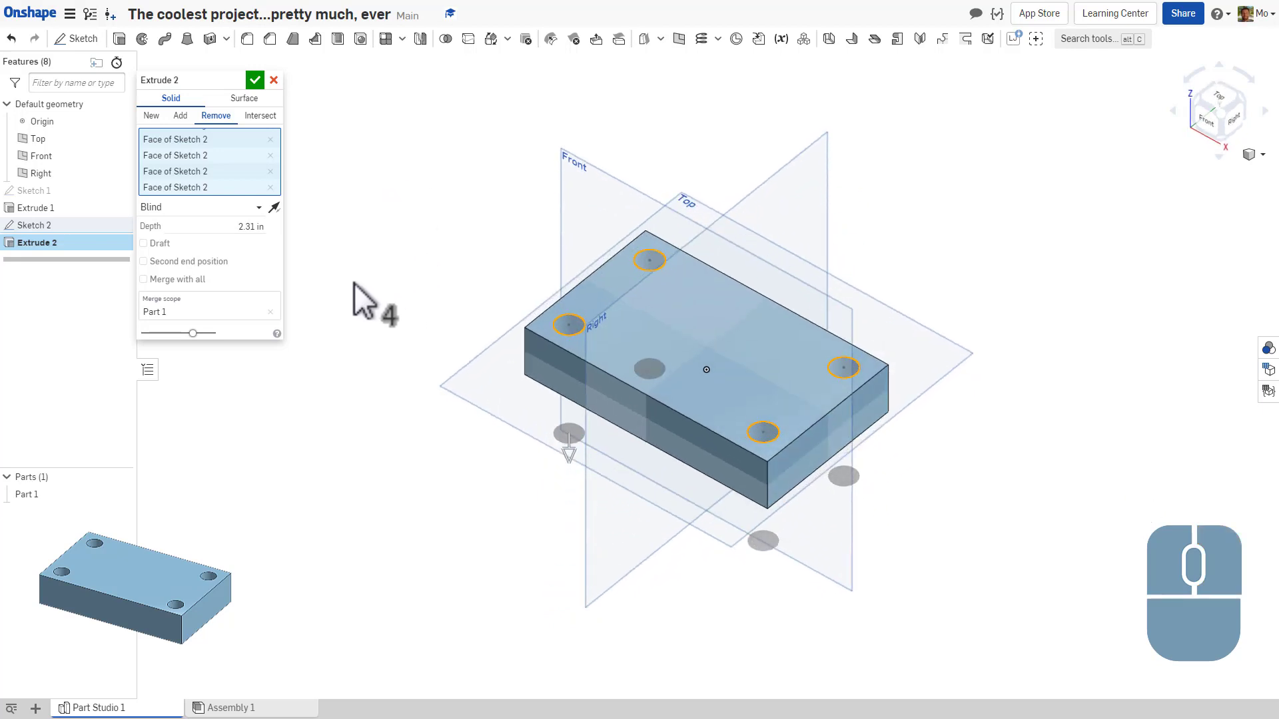
click(254, 81)
mouse_move(382, 241)
right_down()
mouse_move(383, 302)
mouse_move(378, 126)
mouse_move(379, 238)
right_up()
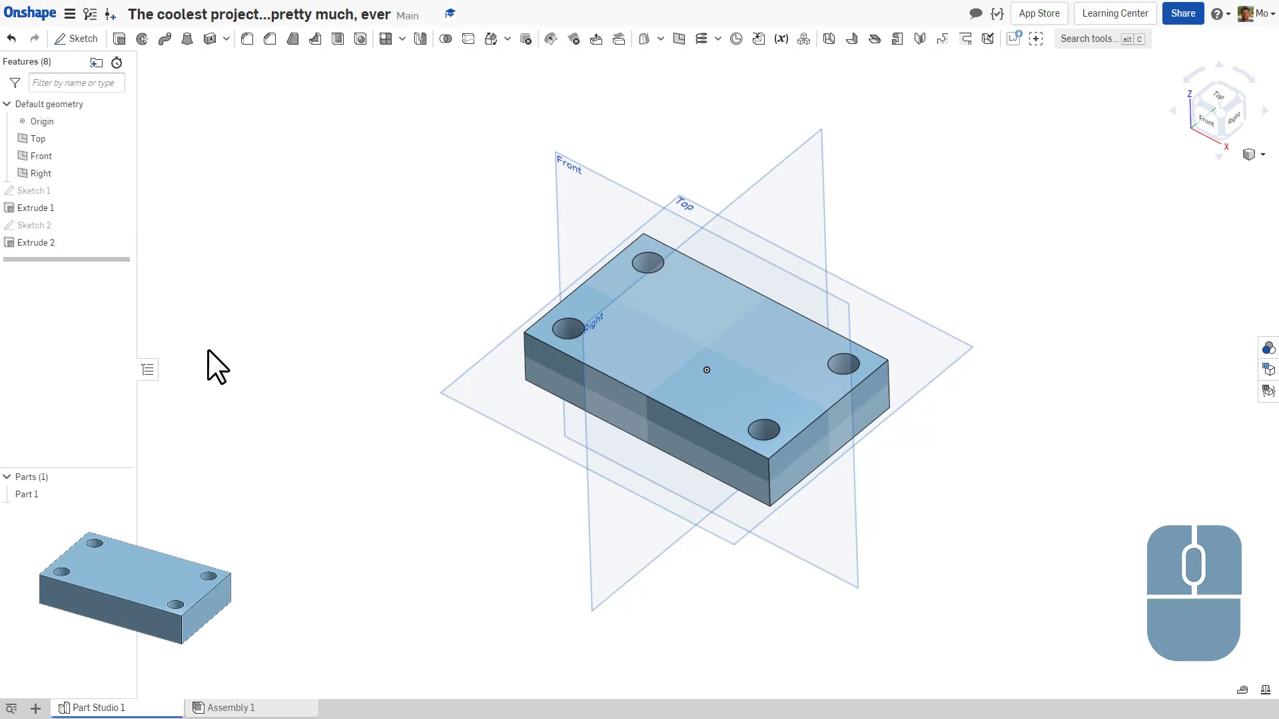
Step: Rename the Extrude 2 feature as "Extrude Holes"
right_click(42, 242)
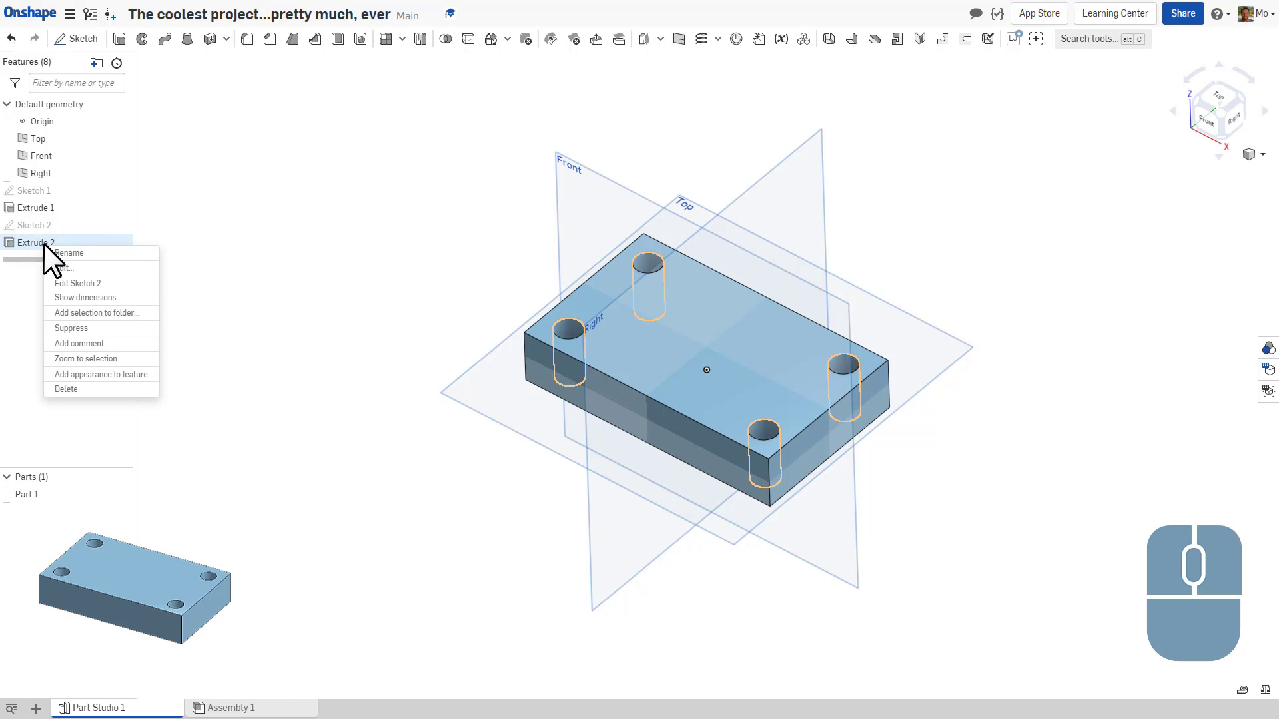
click(92, 253)
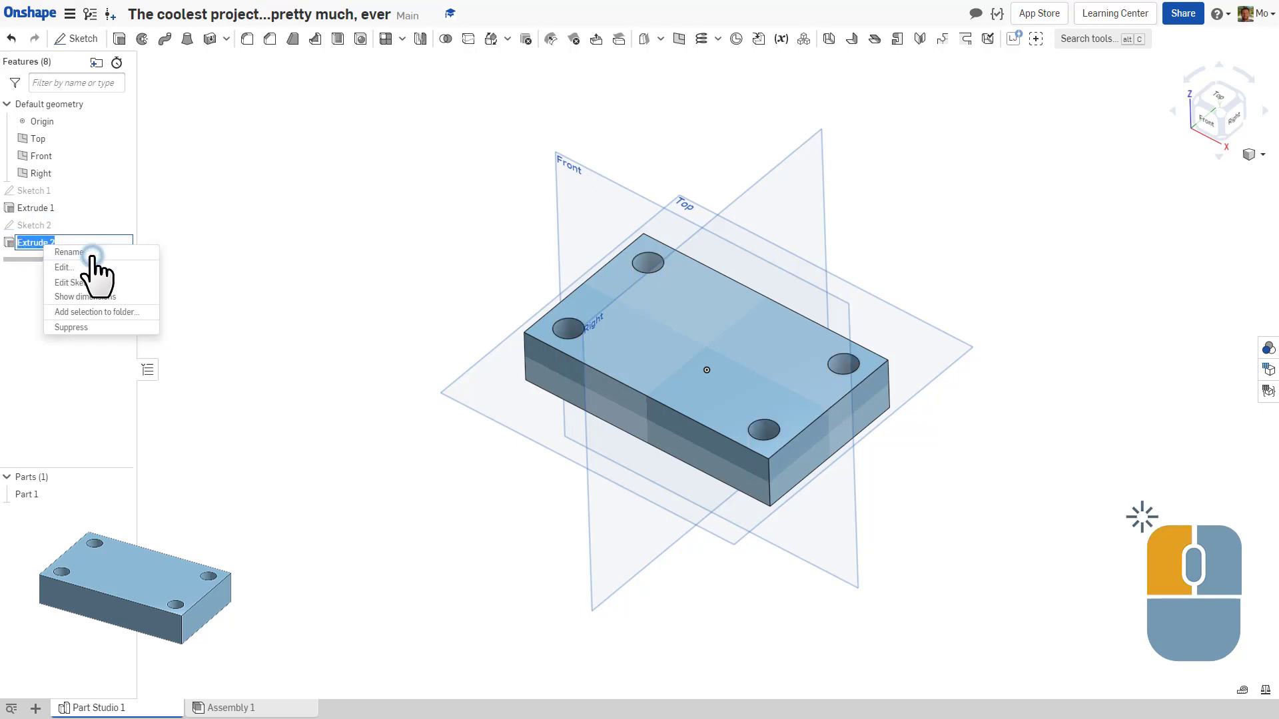
key(End)
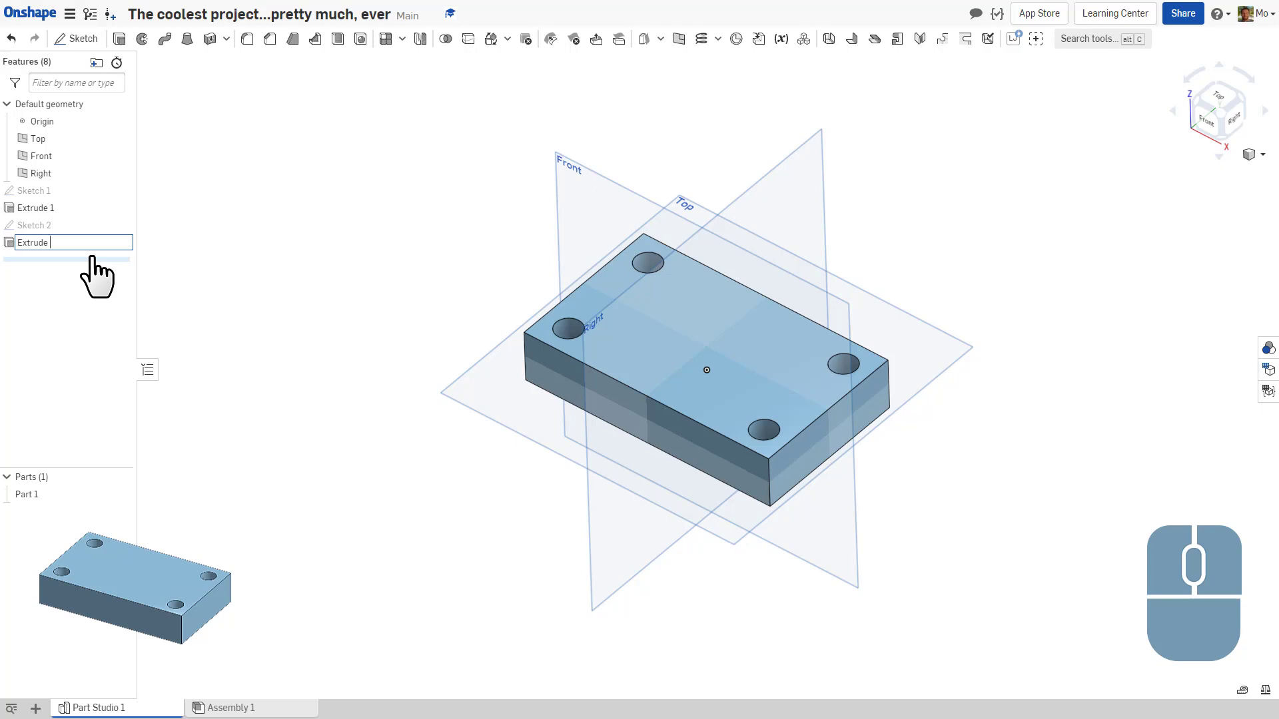
text(oles)
click(177, 246)
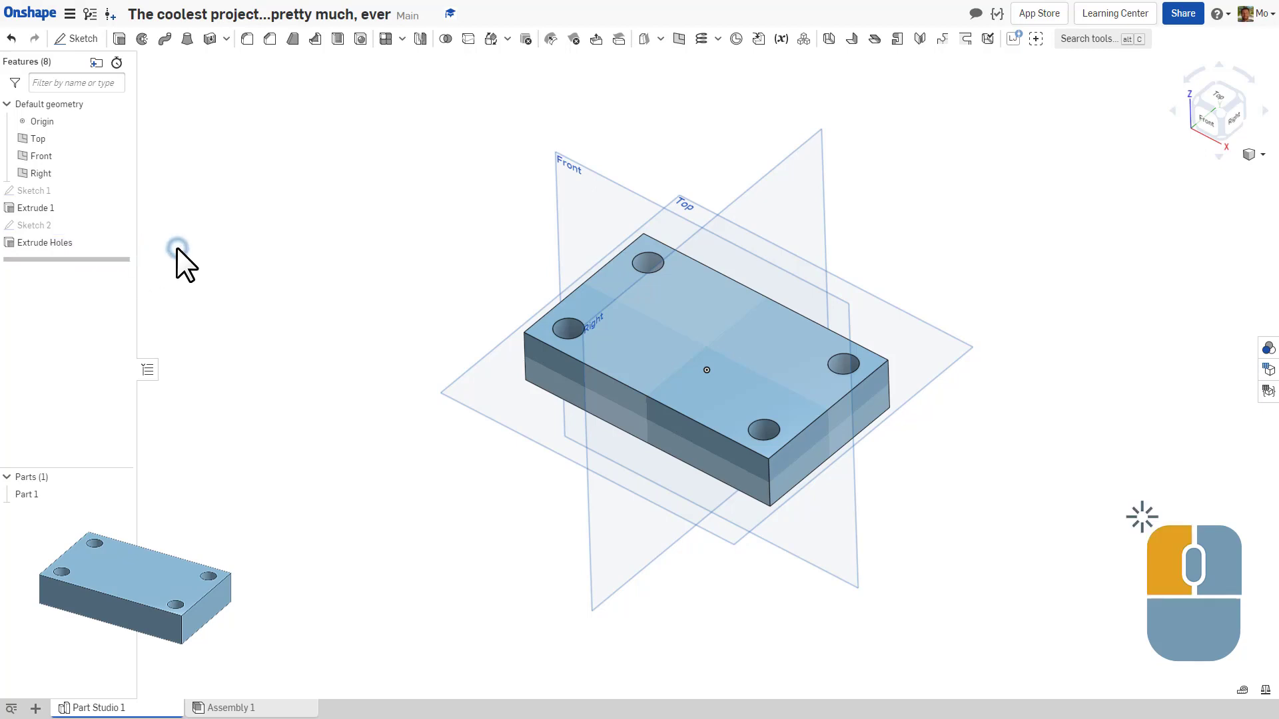
Step: Rename the Sketch 2 feature as "Sketch Holes"
right_click(47, 229)
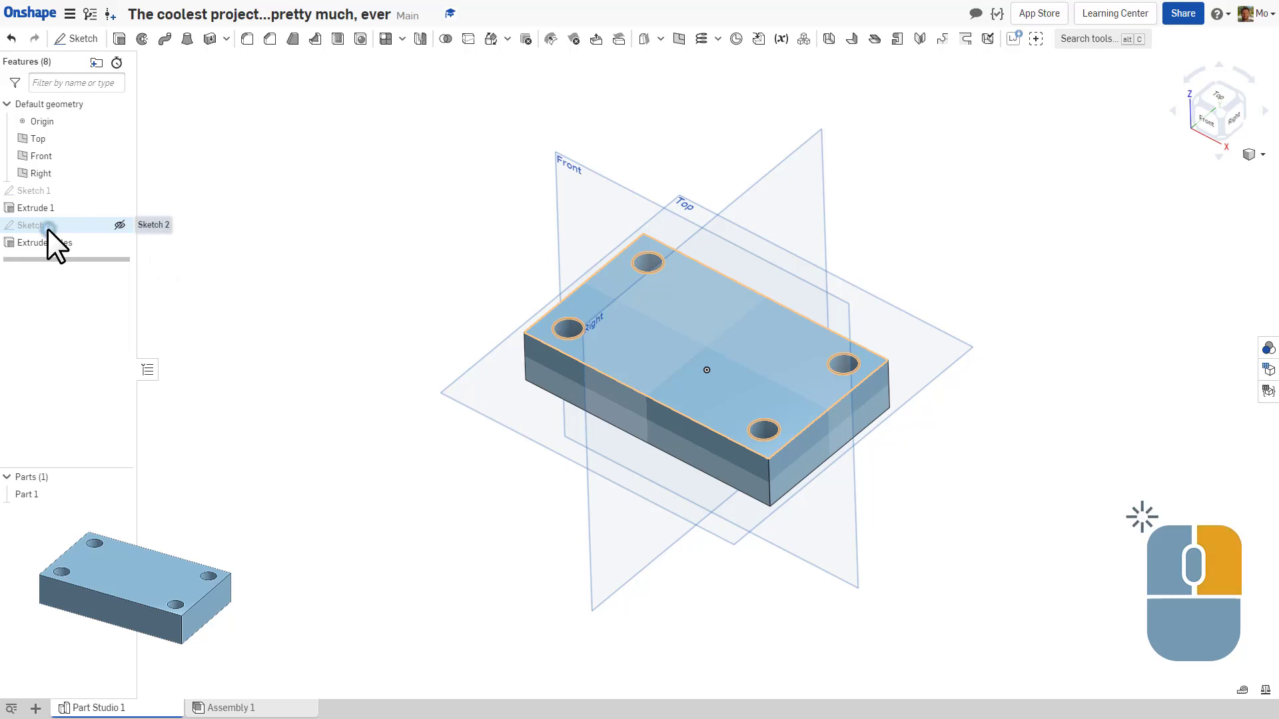
click(81, 244)
key(BackSpace)
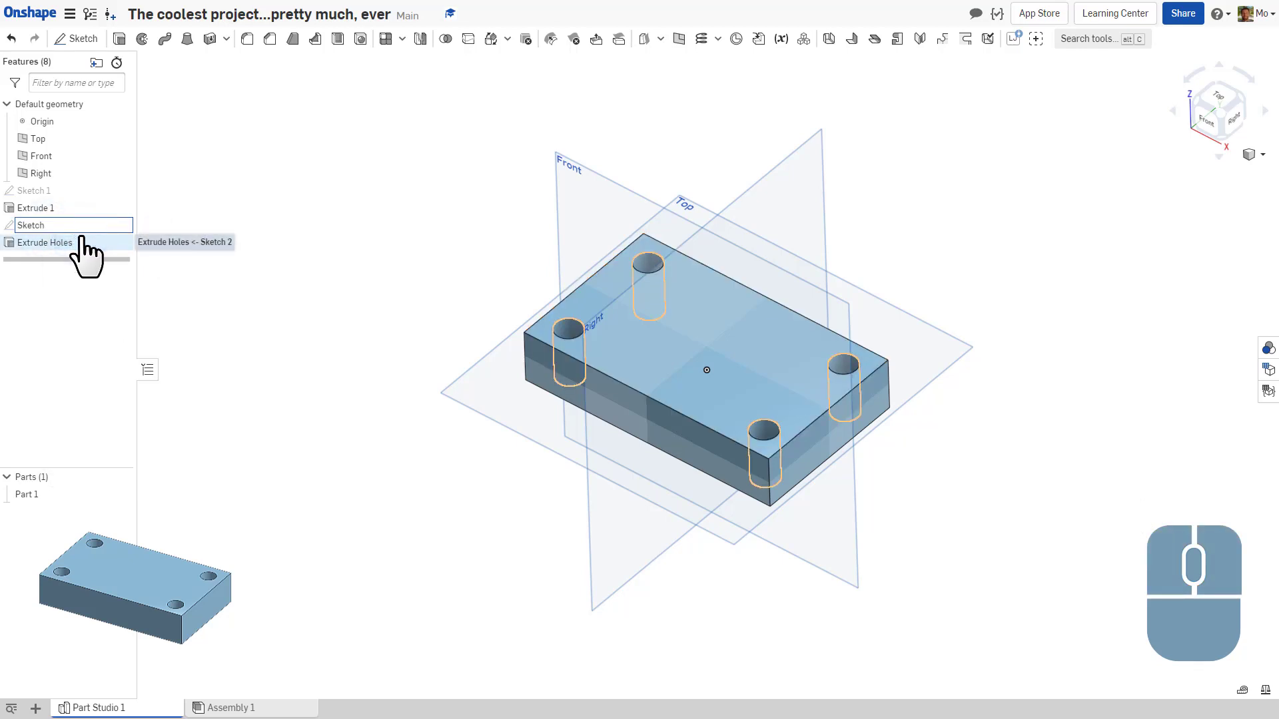
text(Holes)
click(192, 208)
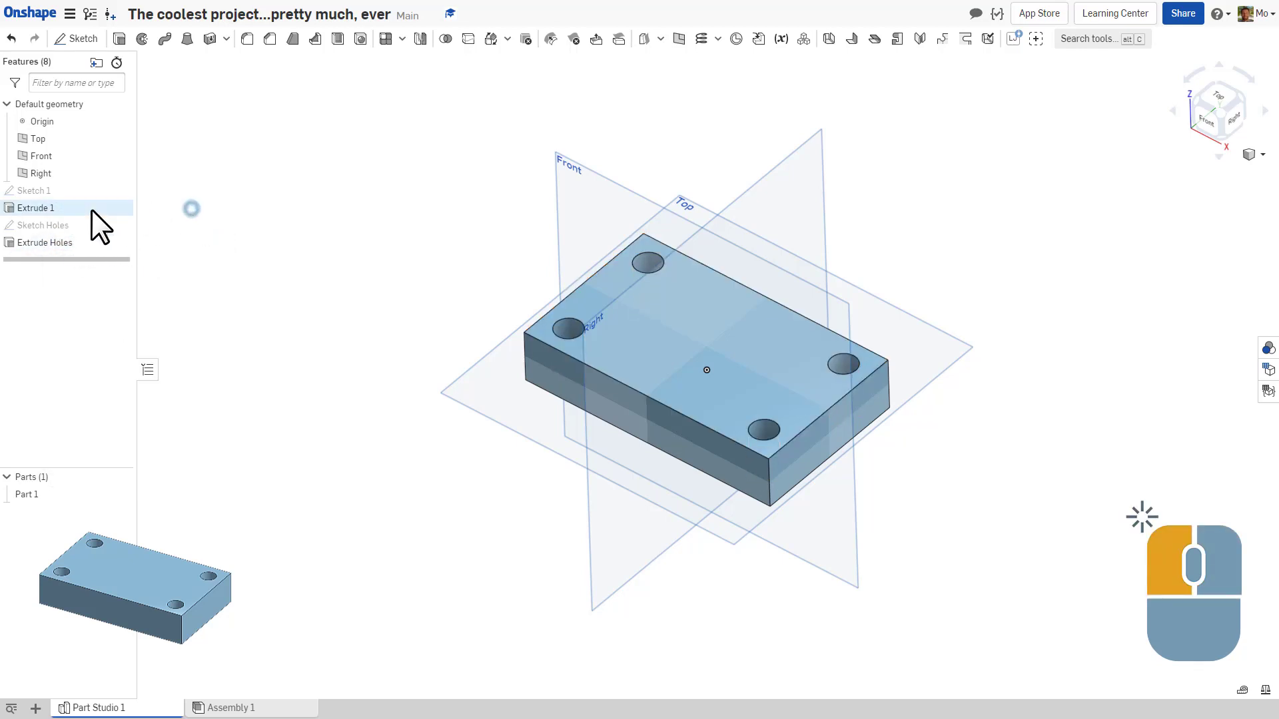
Step: Rename the Extrude 1 feature as "Extrude Brick"
right_click(58, 210)
click(93, 222)
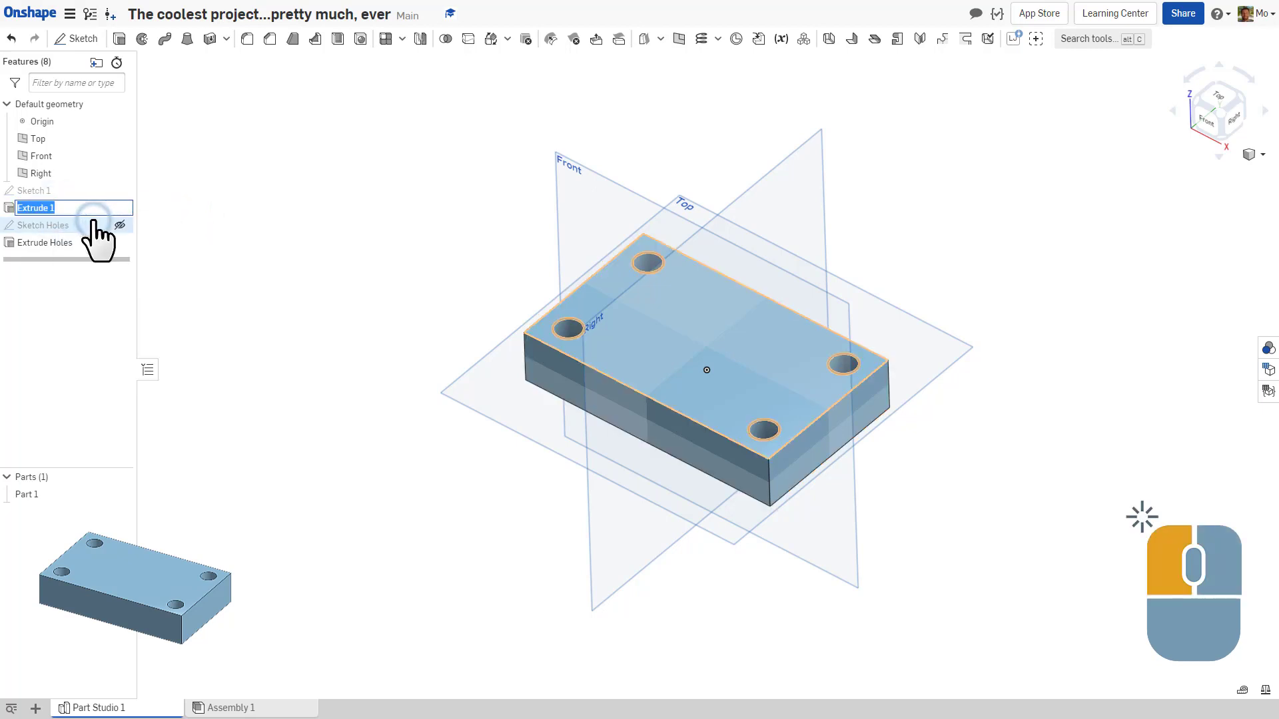
key(End)
key(BackSpace)
text(Brick)
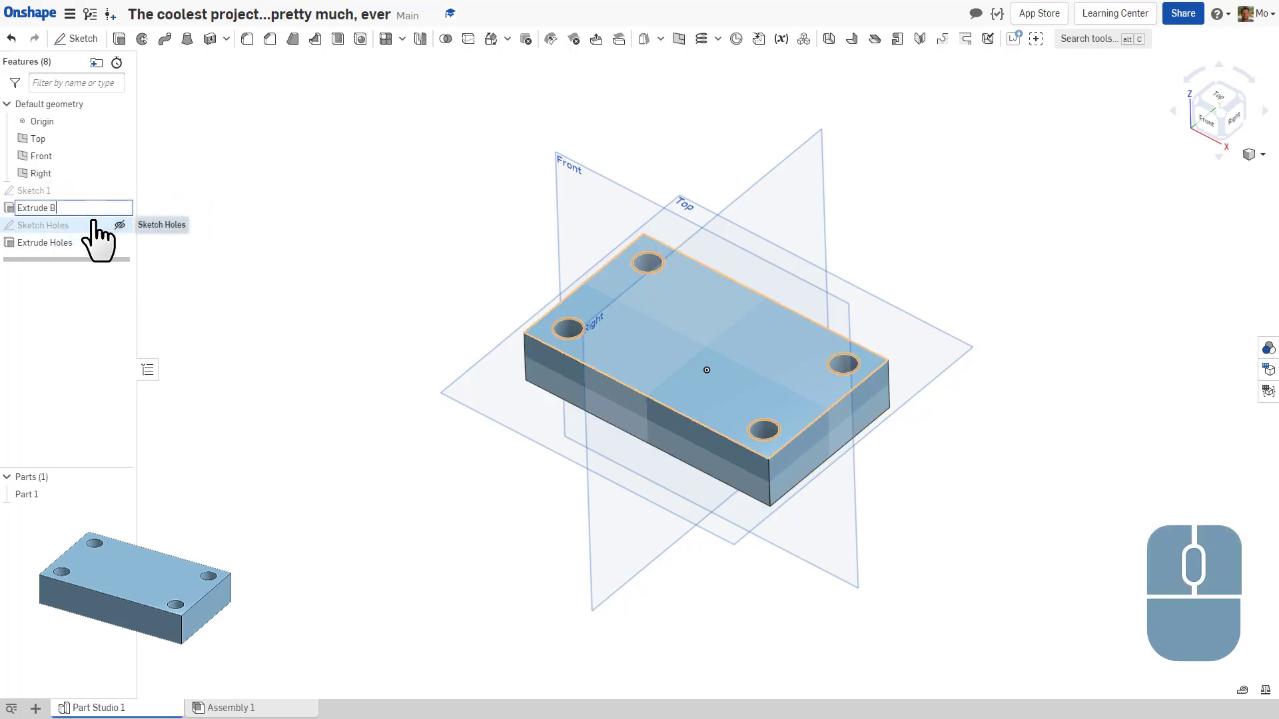
key(Return)
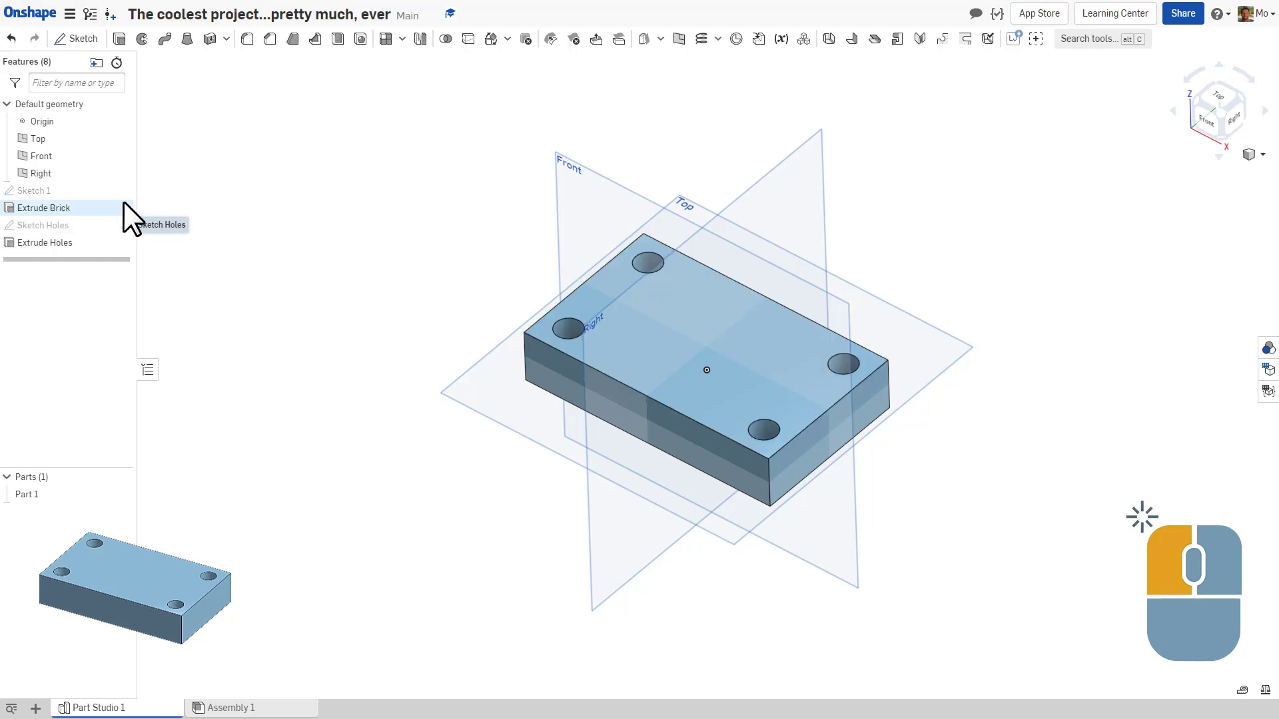
Step: Rename the Sketch 1 feature as "Sketch Brick Base"
right_click(66, 190)
click(96, 199)
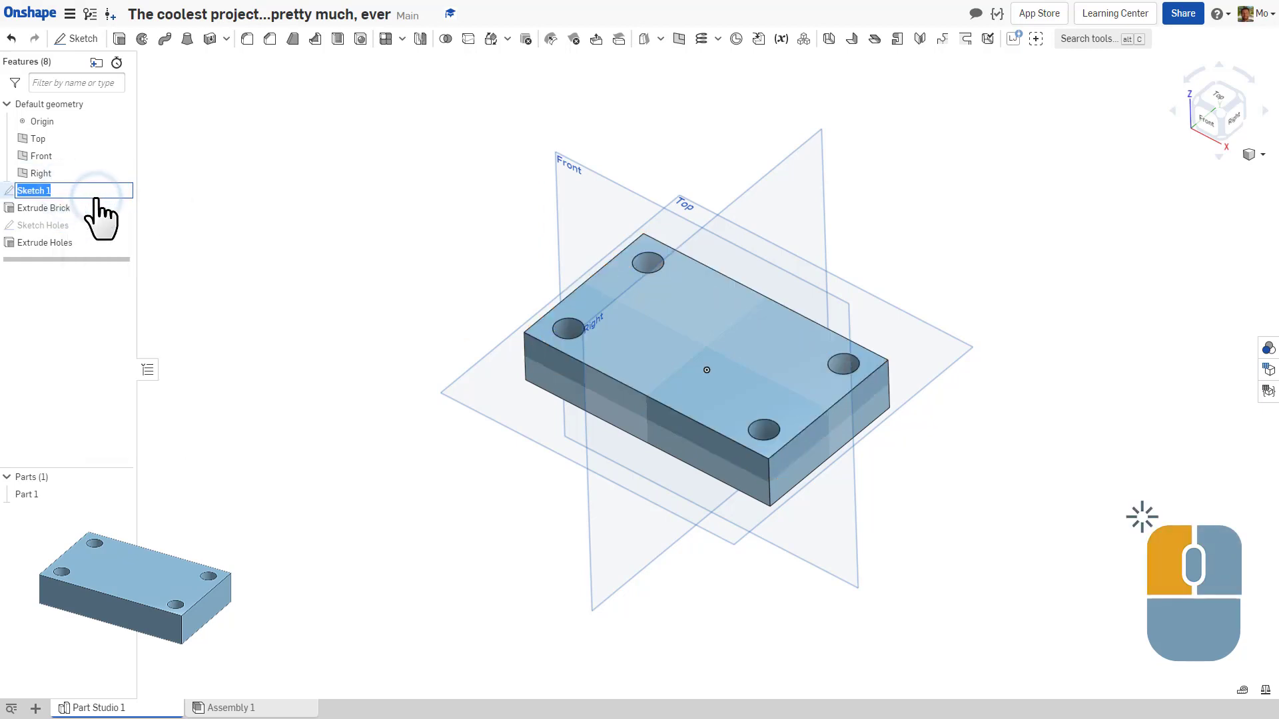
key(End)
text(B)
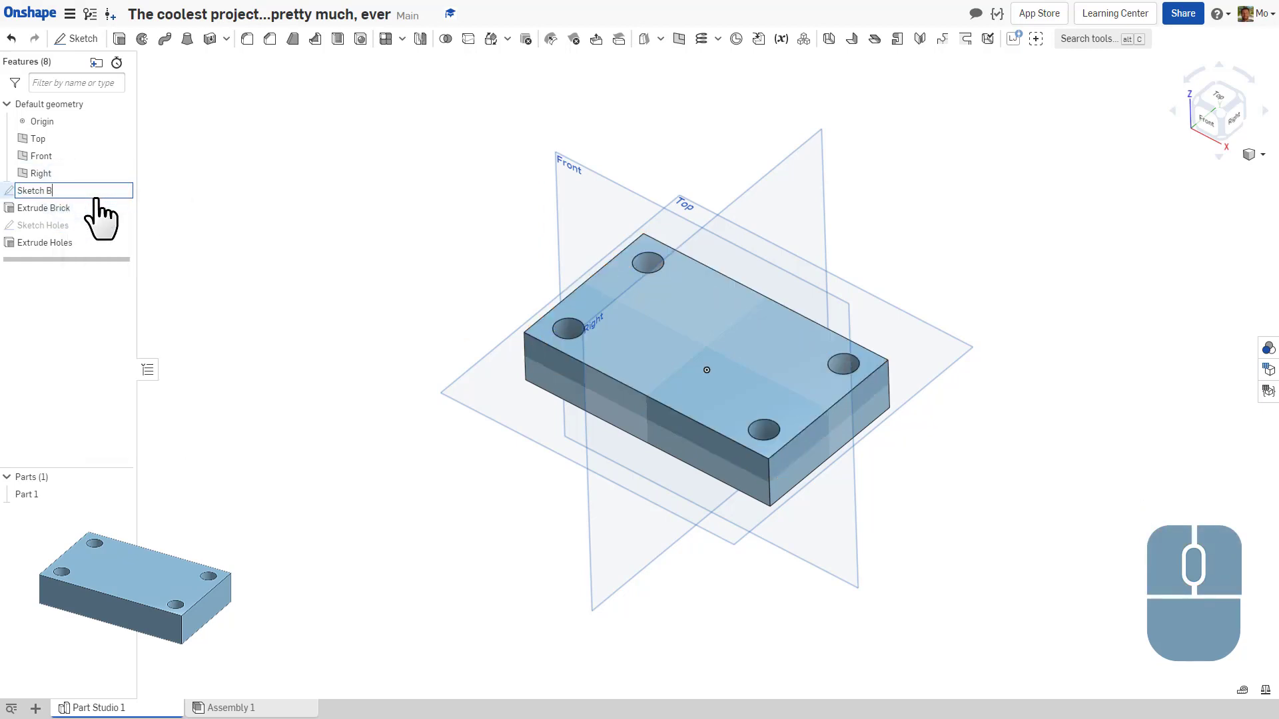
text(rick Base)
click(224, 234)
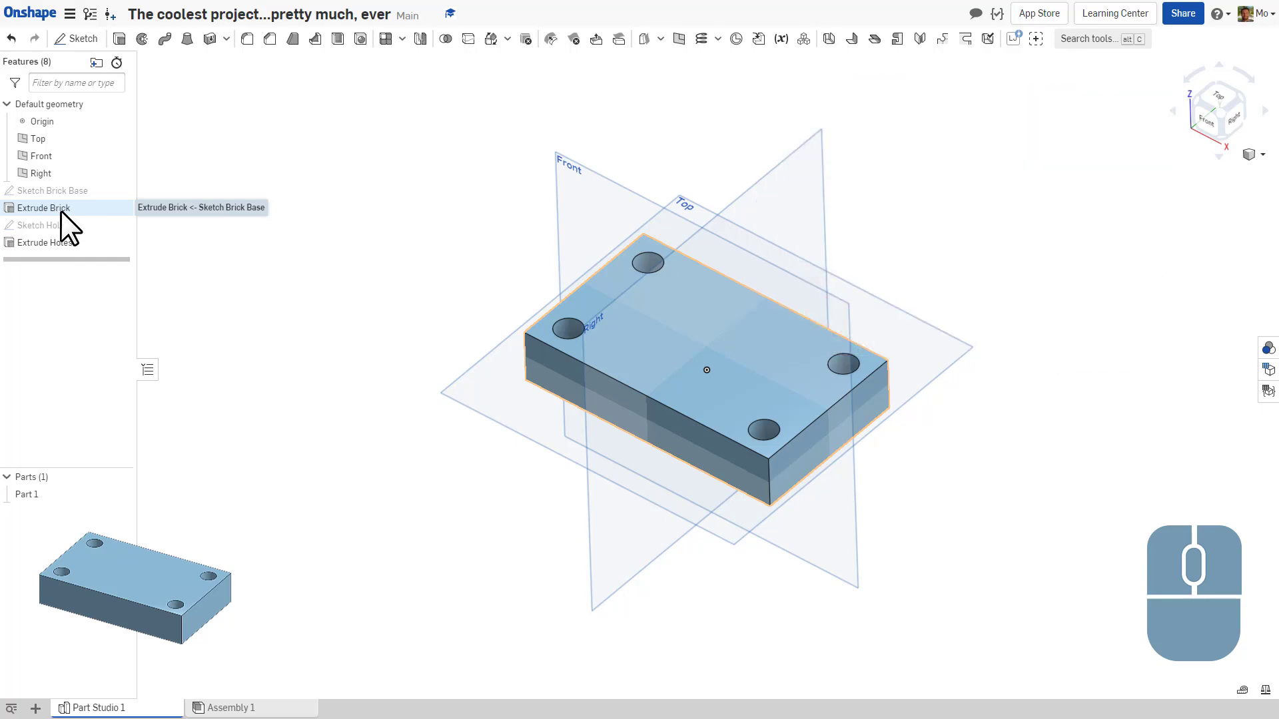
Step: Edit the Extrude Brick feature and set its symmetric depth to 3 in
double_click(62, 210)
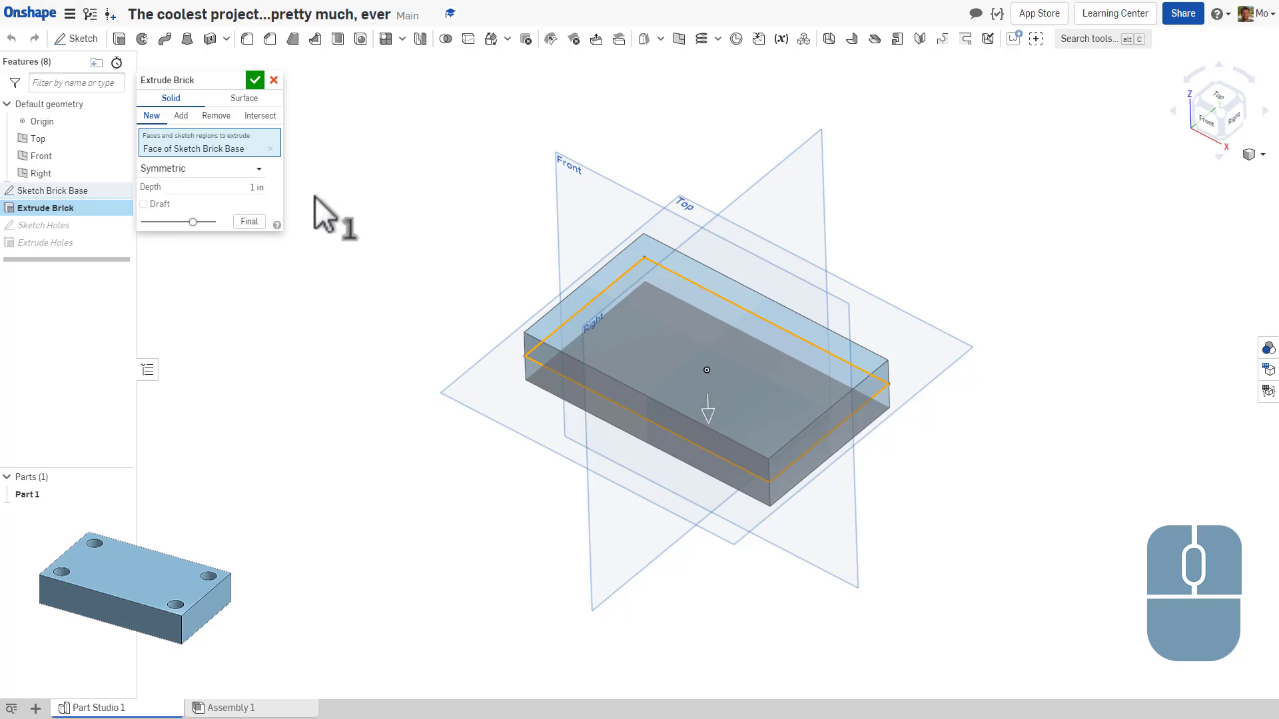
click(257, 187)
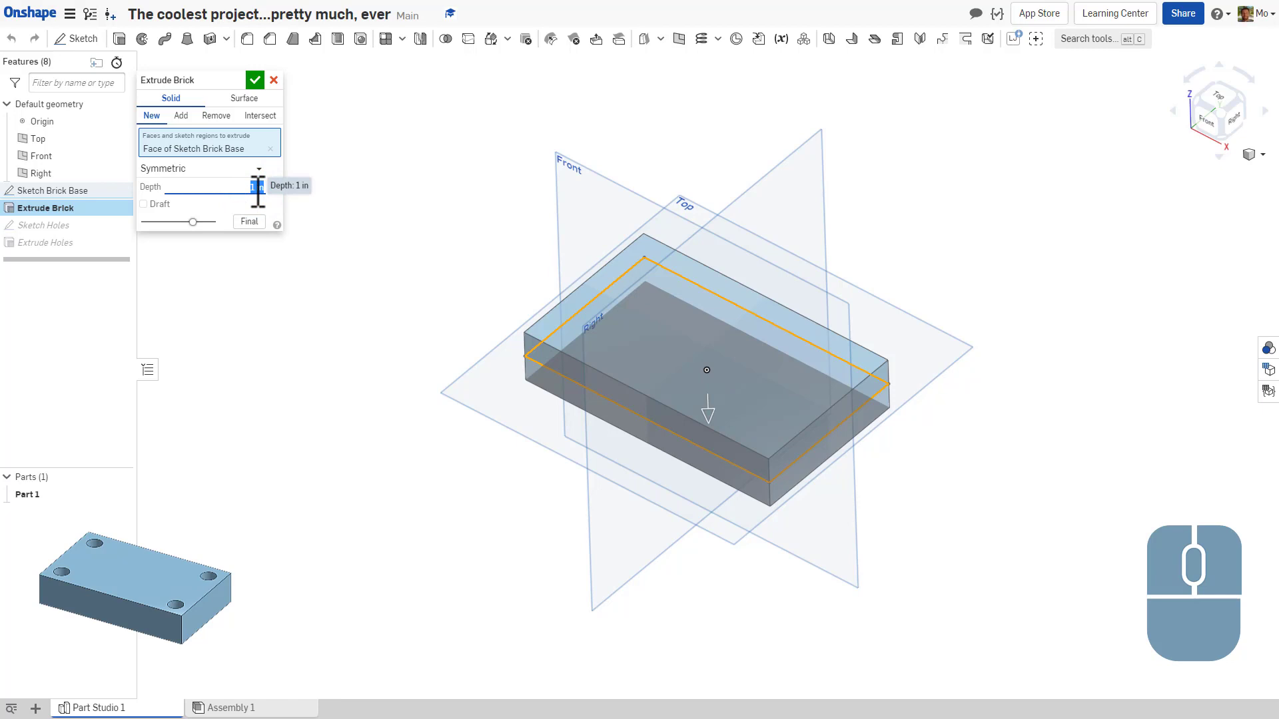
text(3)
key(Return)
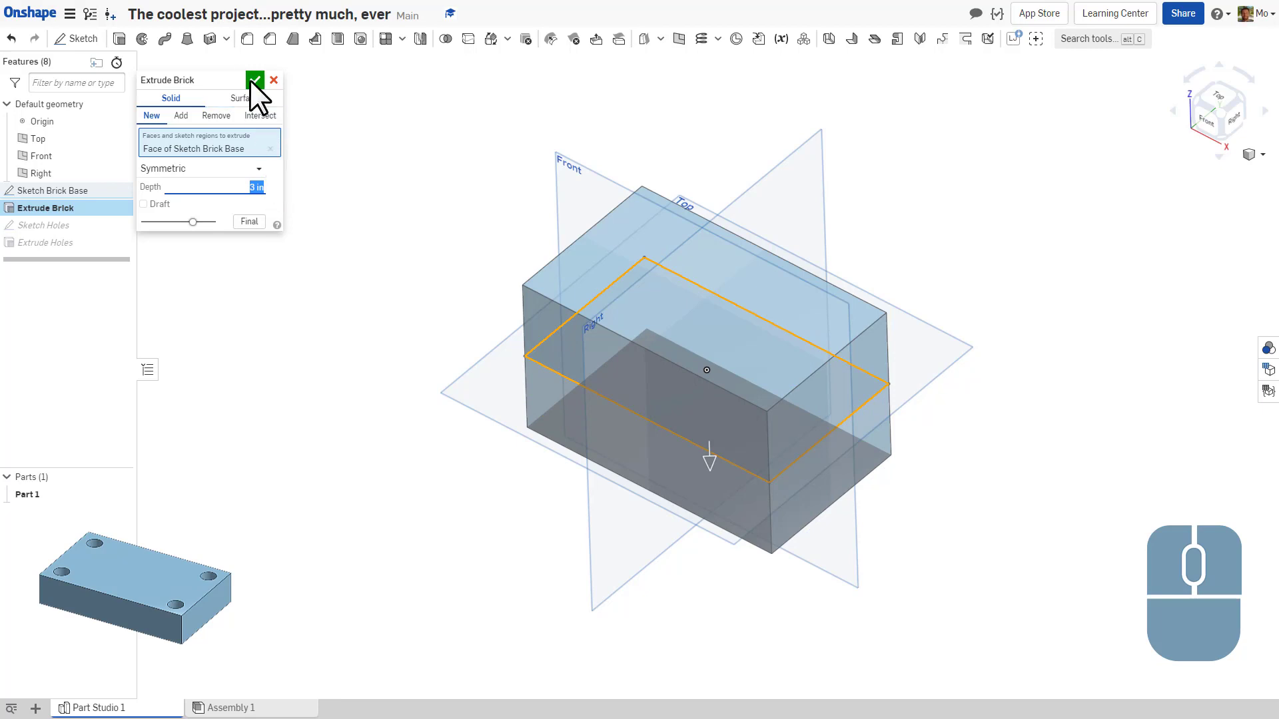
click(253, 80)
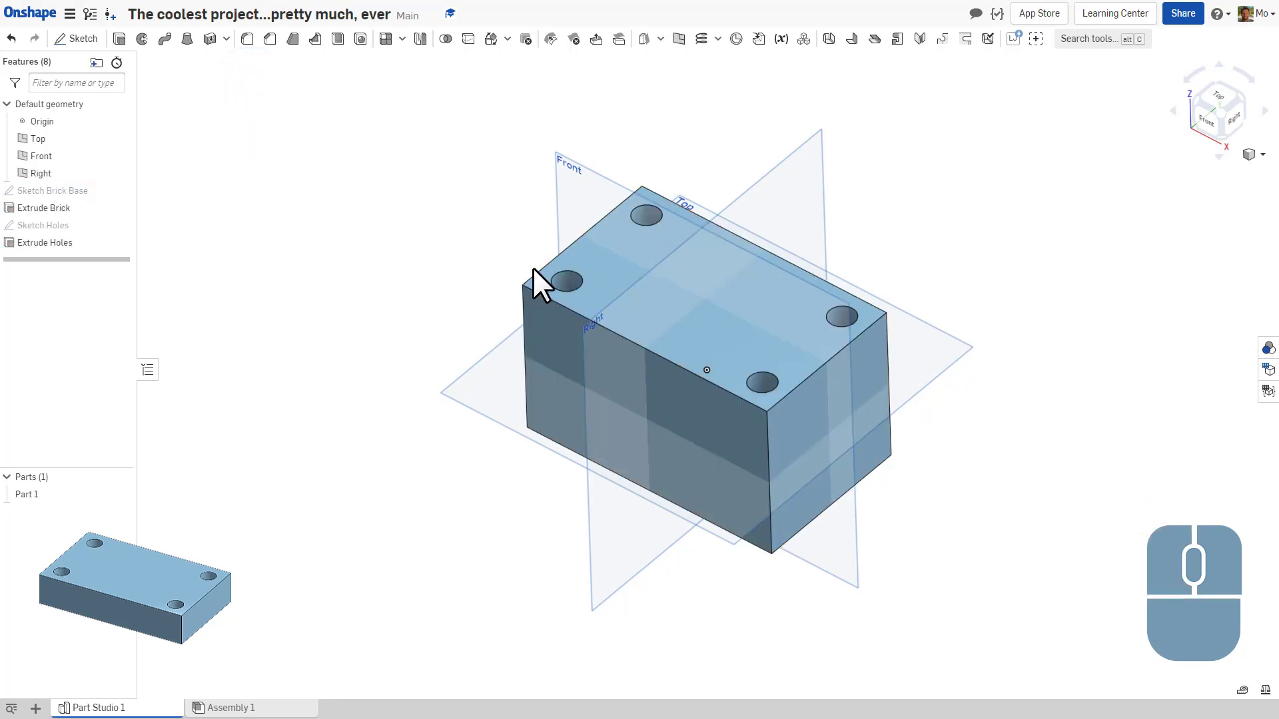
Step: Edit the Extrude Holes feature and set the end type of its cut to Through all
click(573, 279)
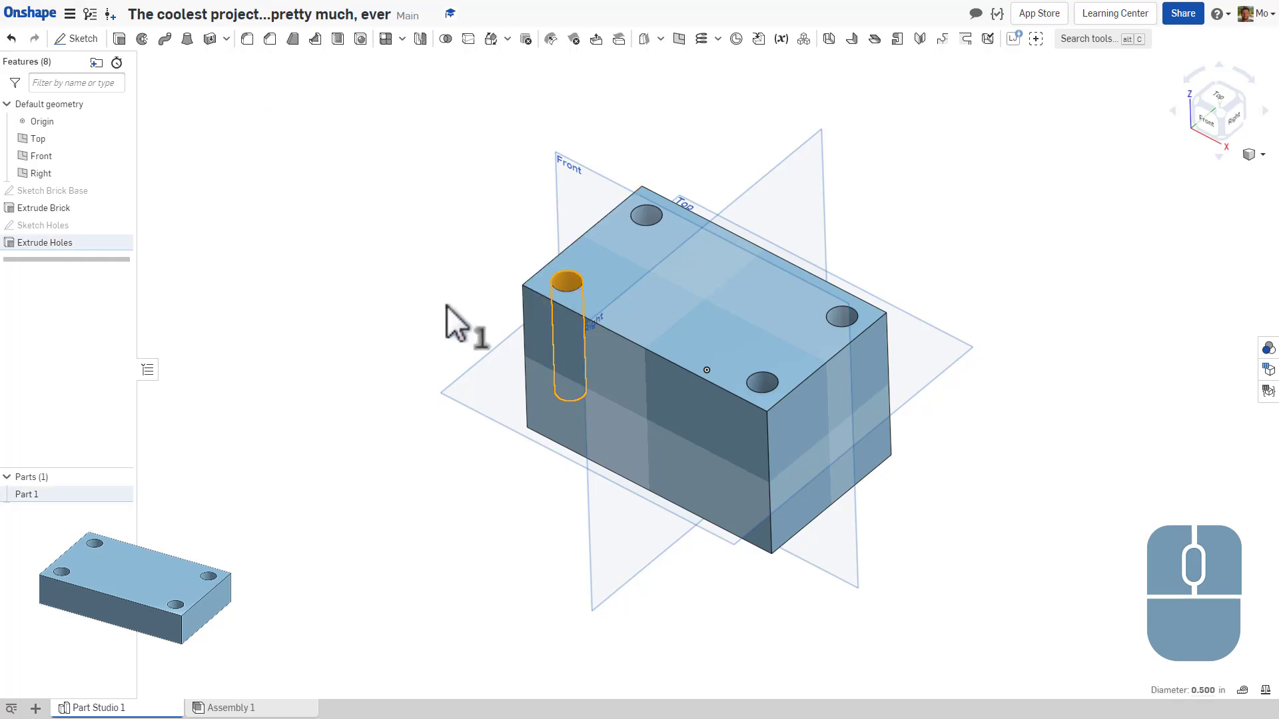
right_drag(446, 305, 449, 195)
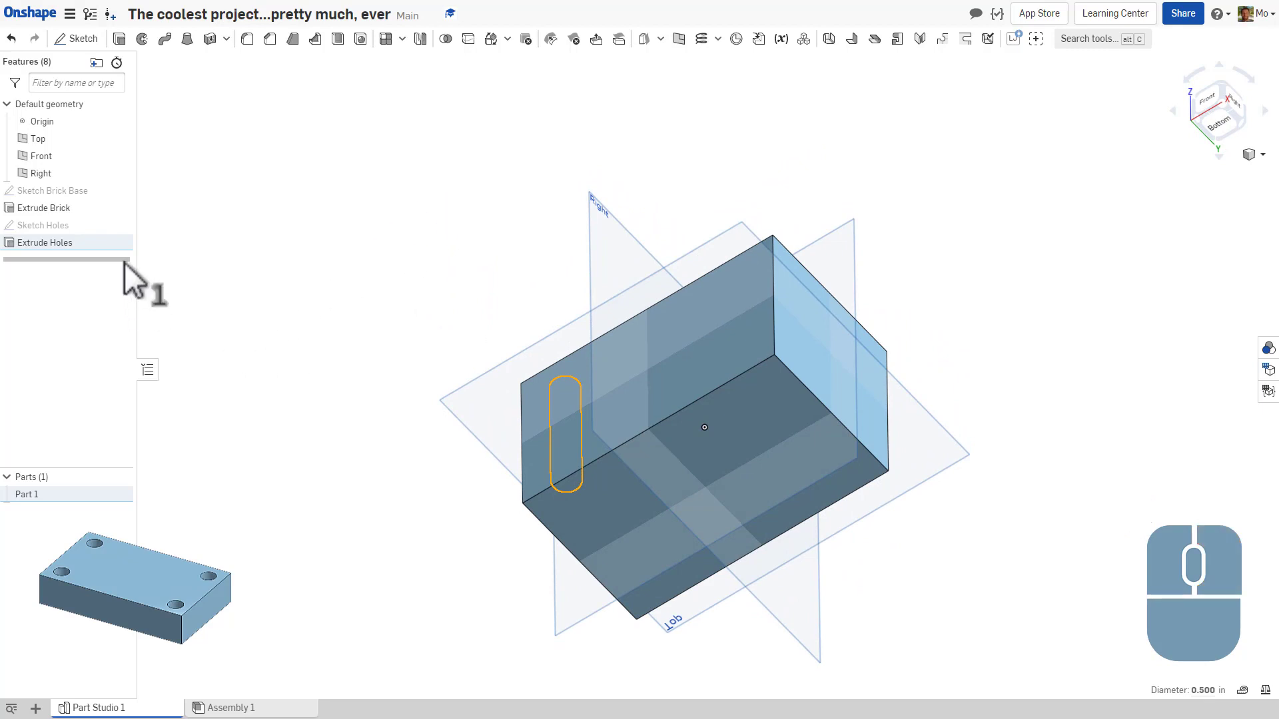
double_click(53, 241)
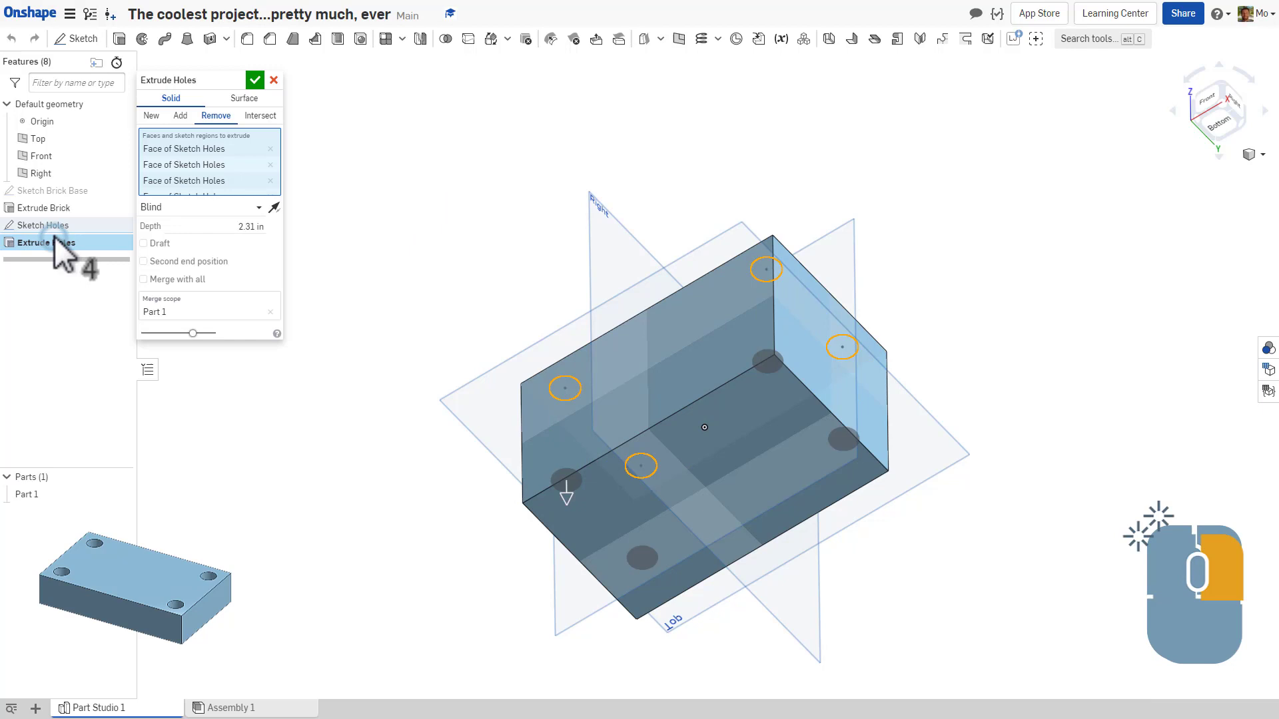
click(193, 209)
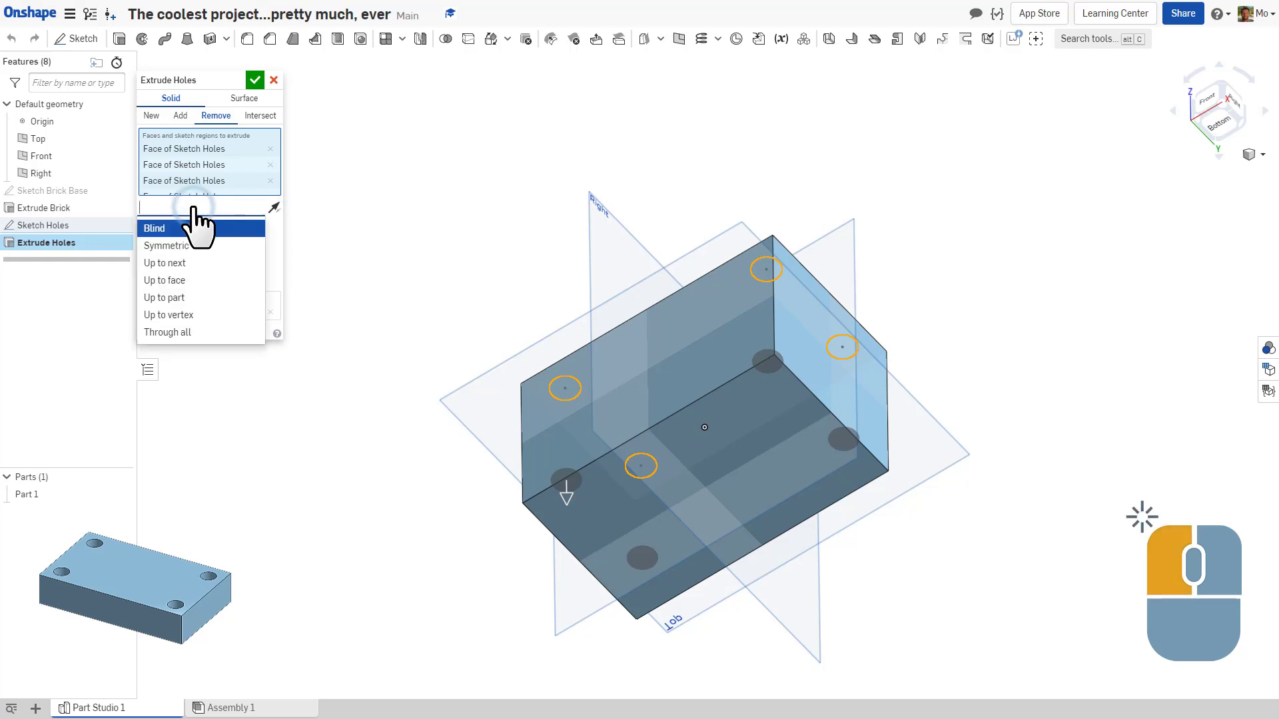
click(200, 333)
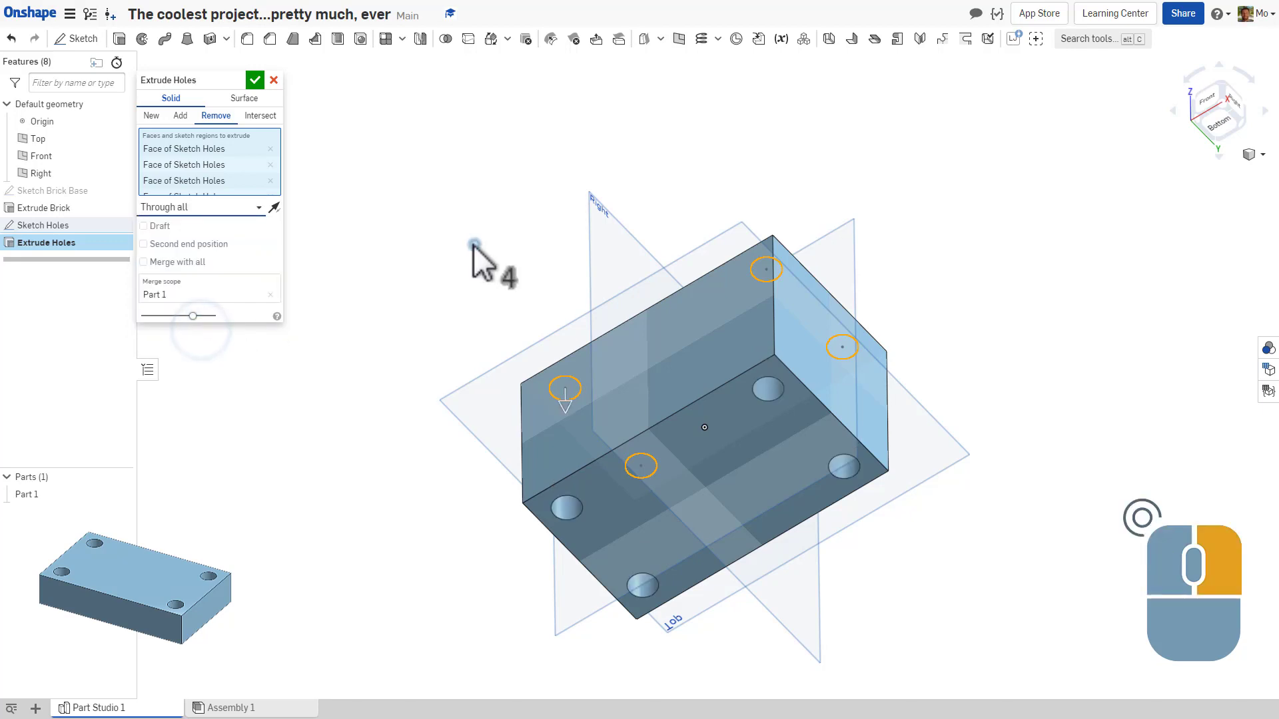
mouse_move(473, 245)
right_down()
mouse_move(473, 411)
mouse_move(474, 260)
right_up()
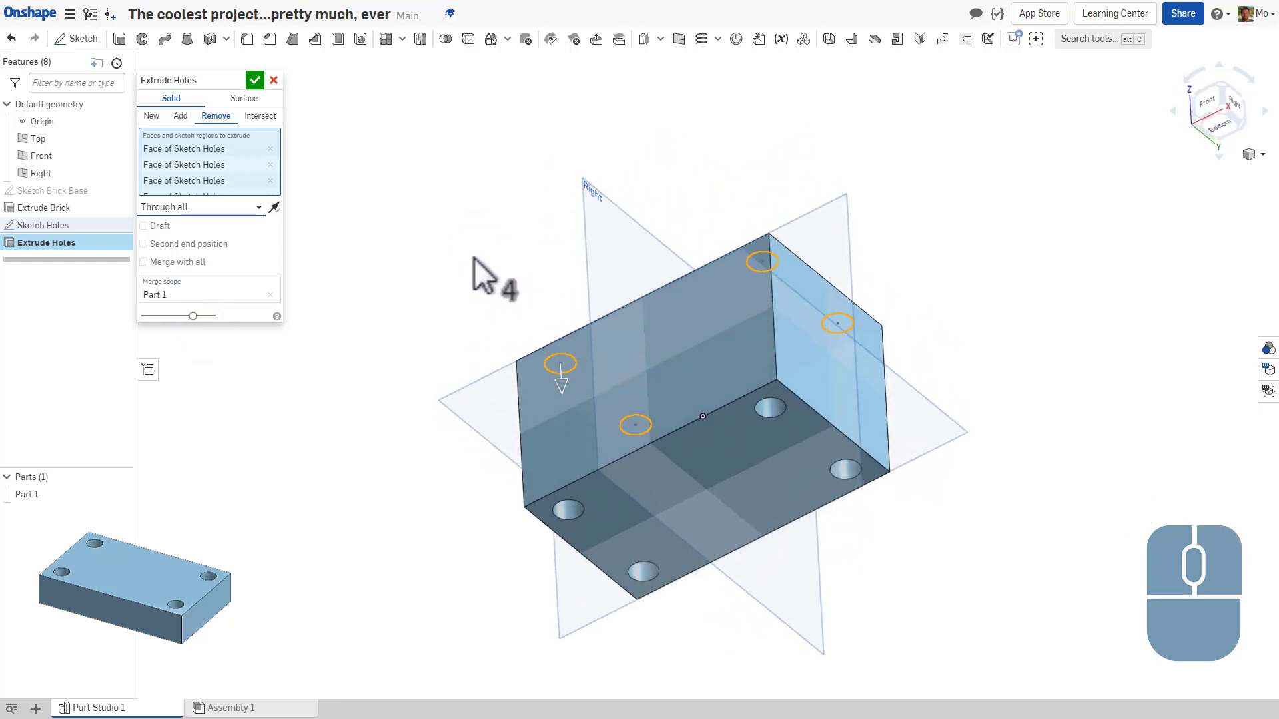
click(212, 214)
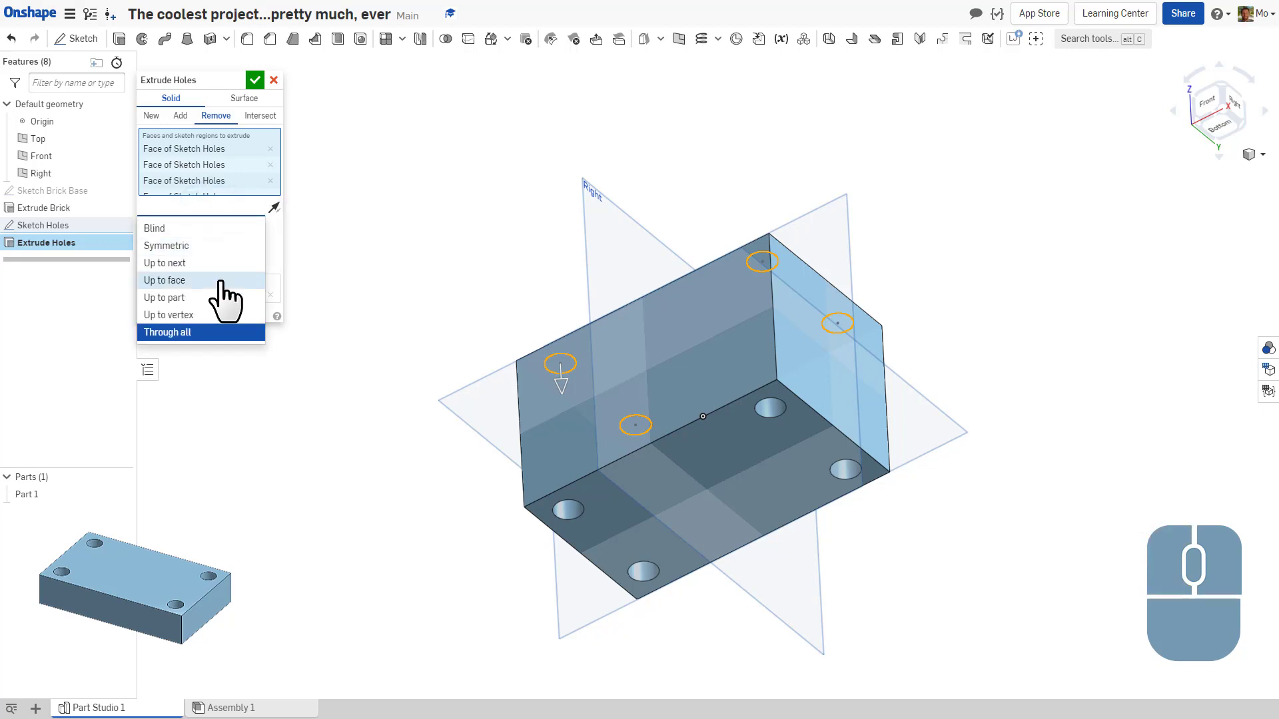
click(331, 216)
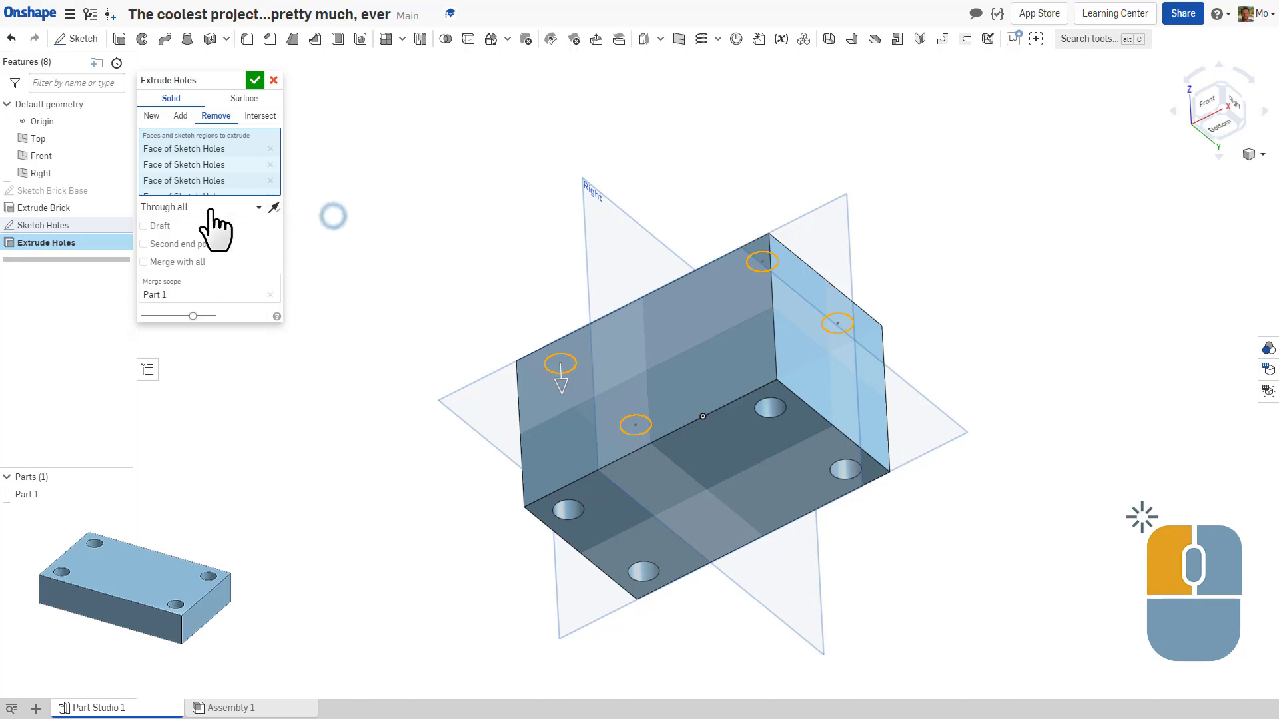
Step: Set the Extrude Holes end type to Up to face, terminate the cut at the block's bottom face, and accept the feature
click(207, 210)
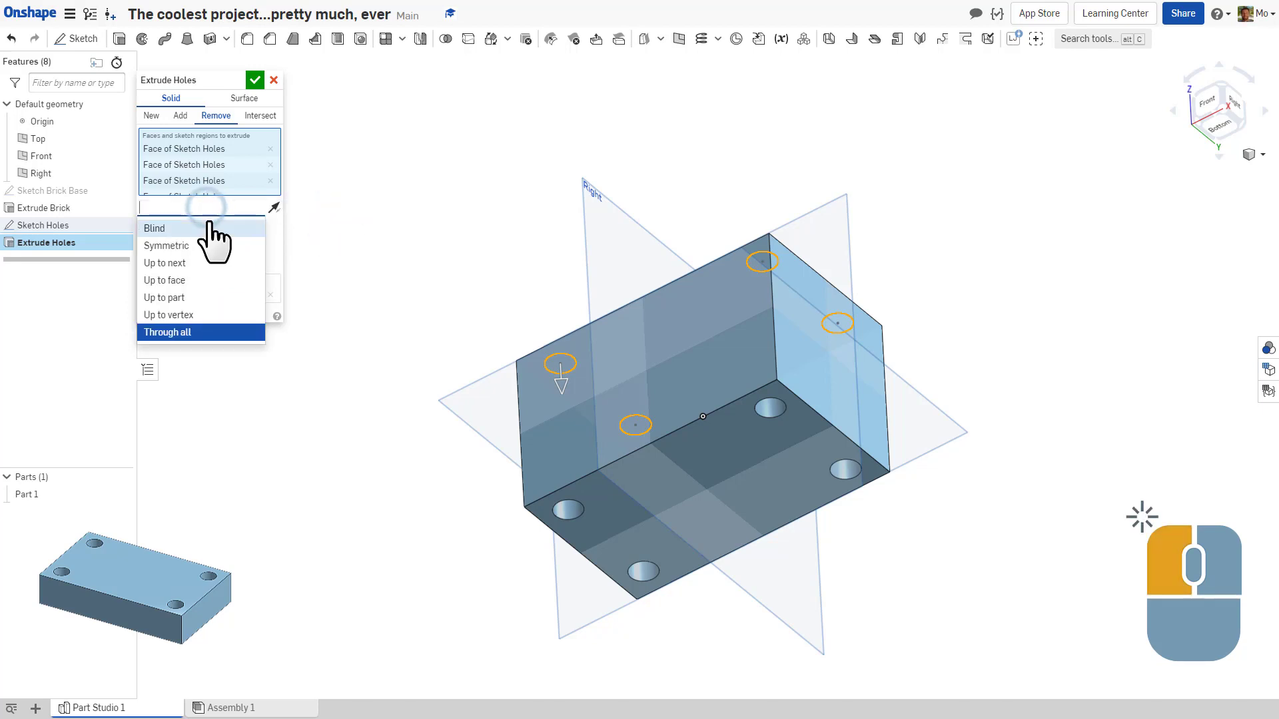
click(212, 283)
right_drag(427, 282, 435, 380)
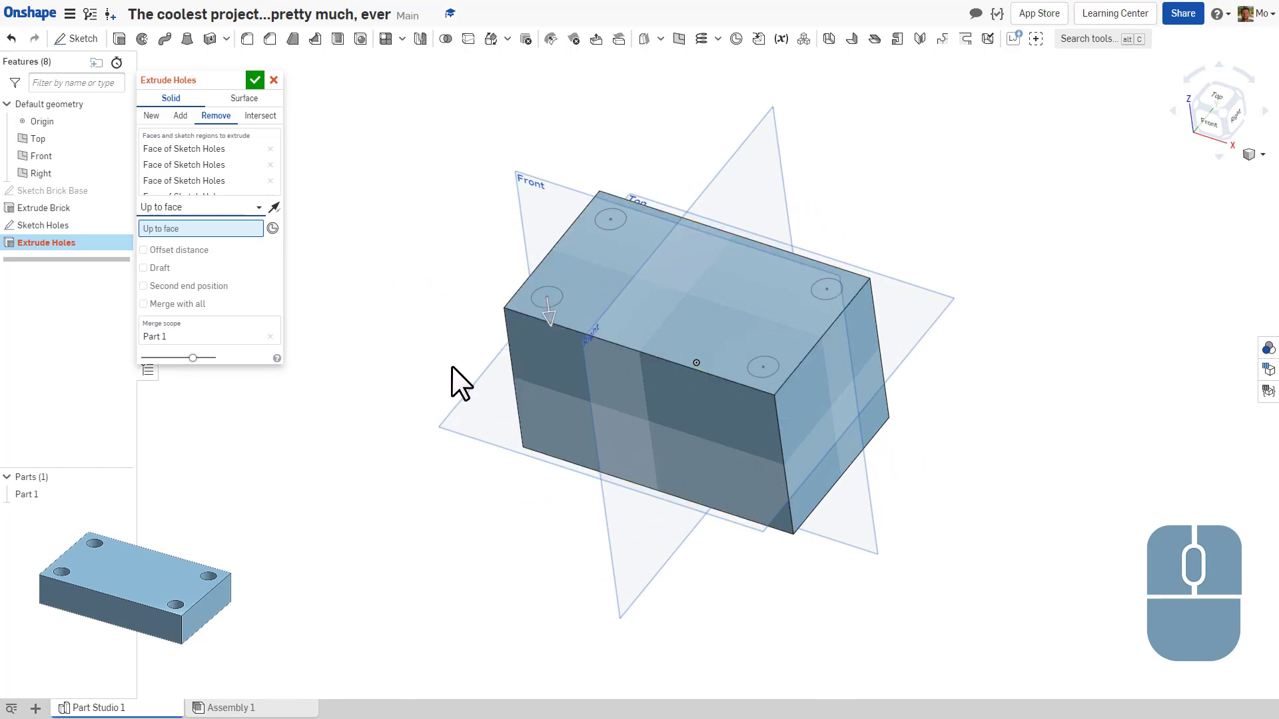
right_drag(451, 365, 443, 263)
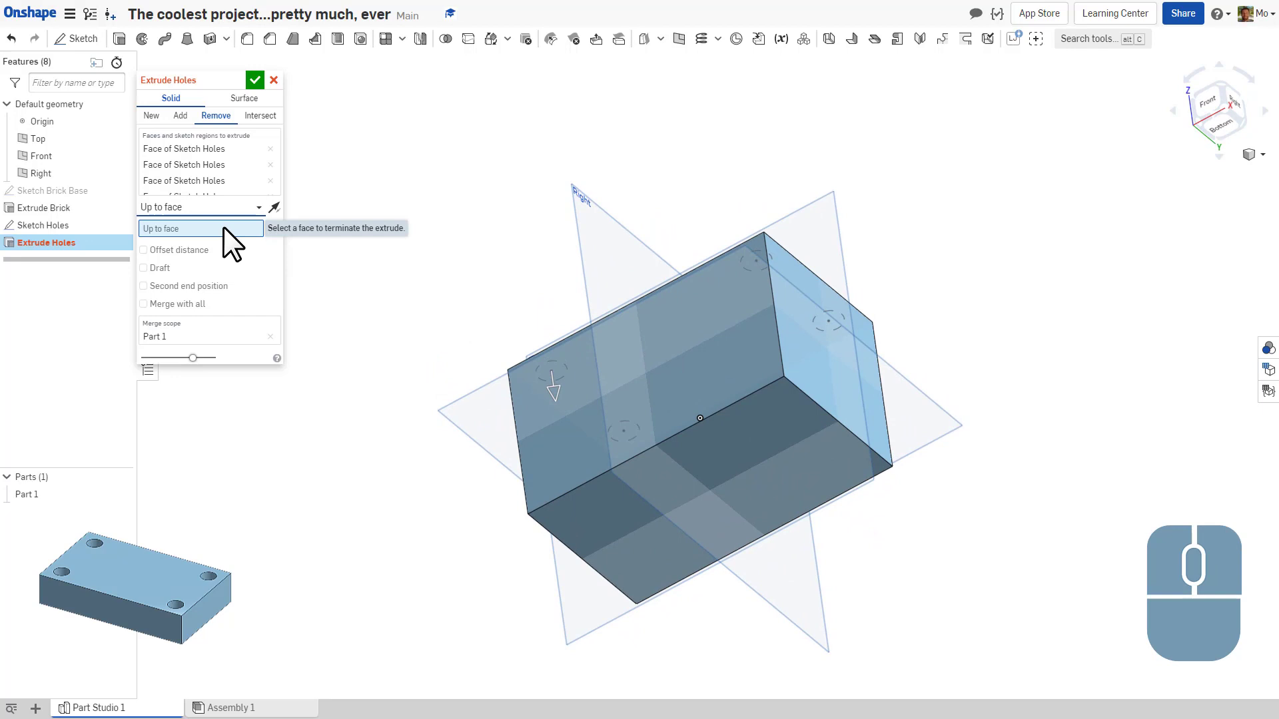
click(189, 227)
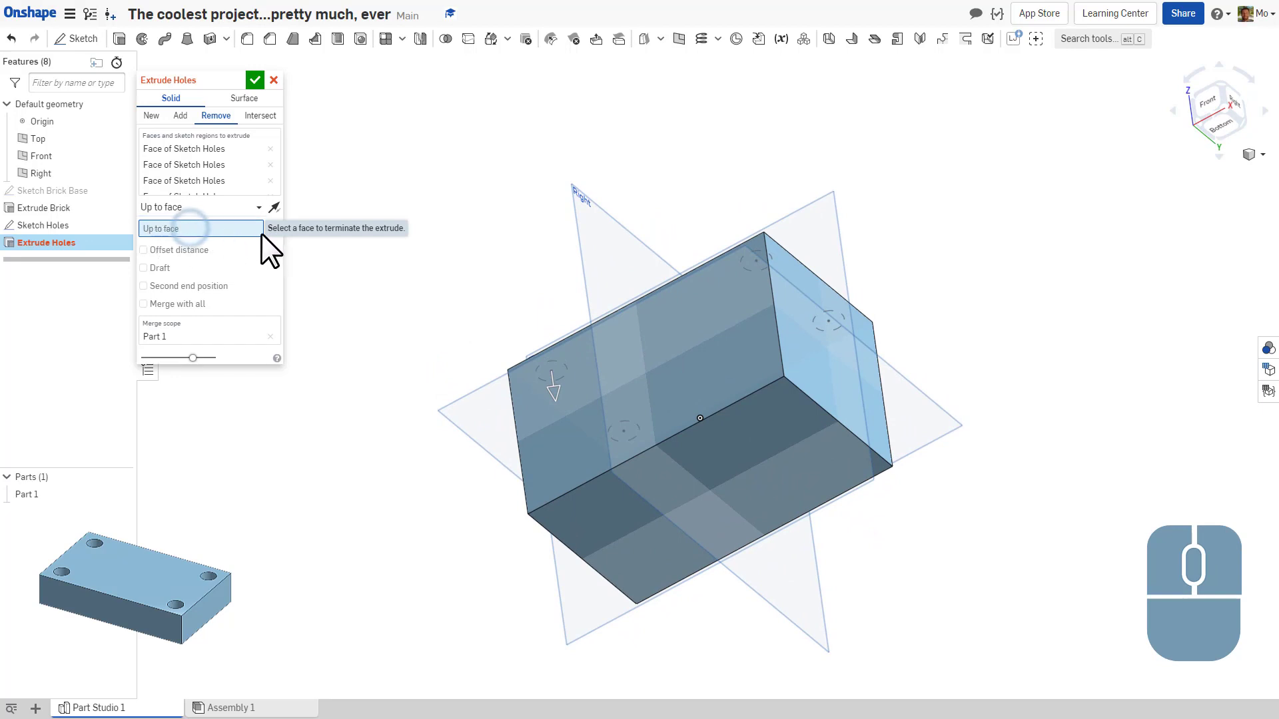
click(613, 529)
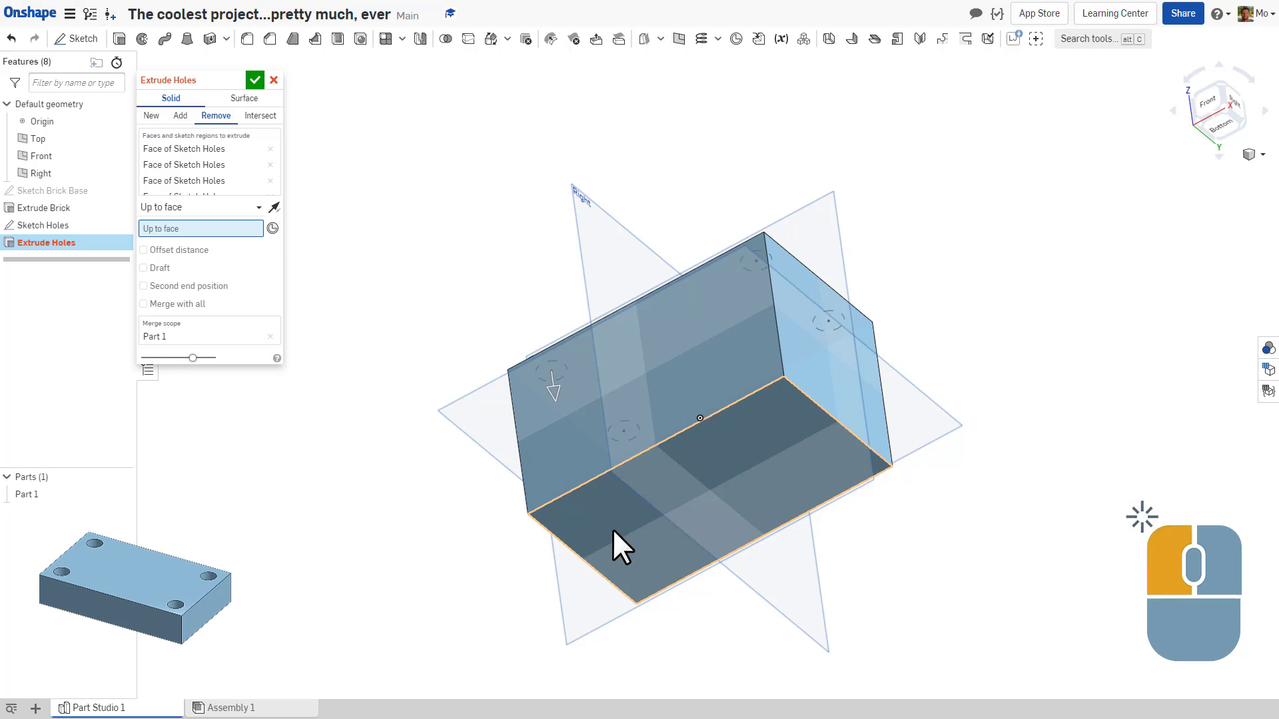
click(258, 83)
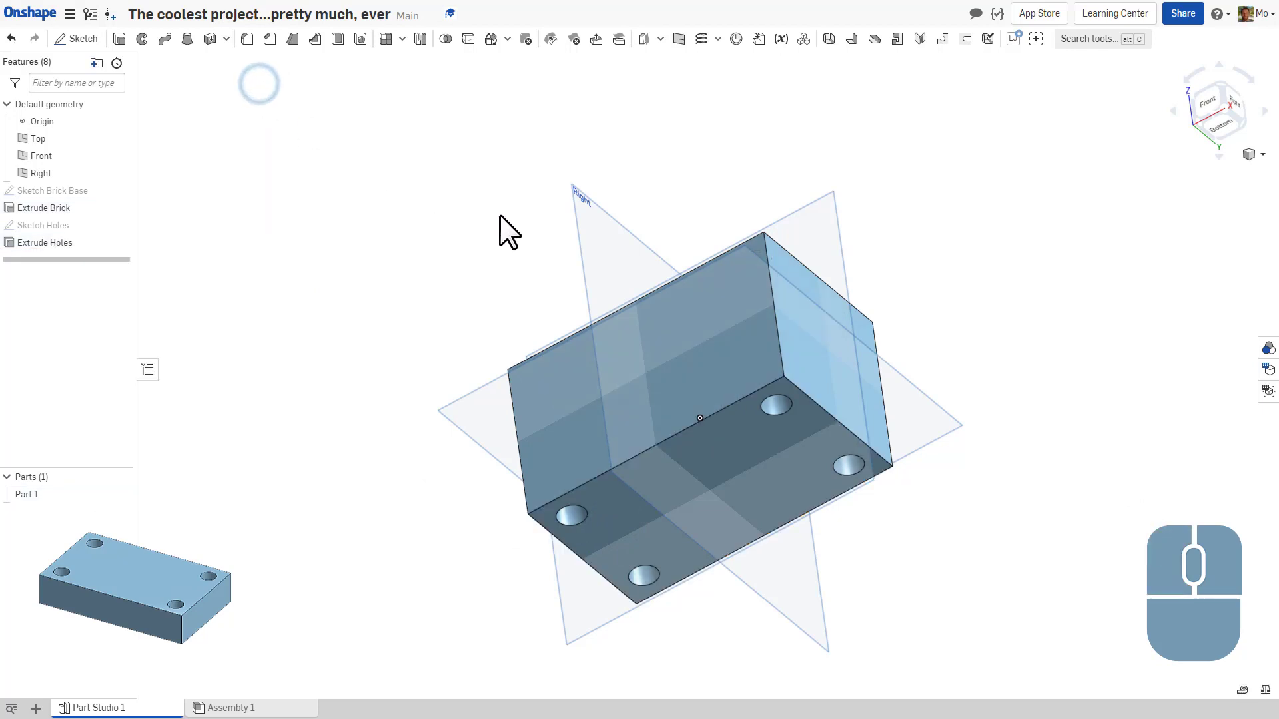
Step: Edit the Extrude Brick feature and set its symmetric depth to 1 in
right_drag(508, 222, 560, 293)
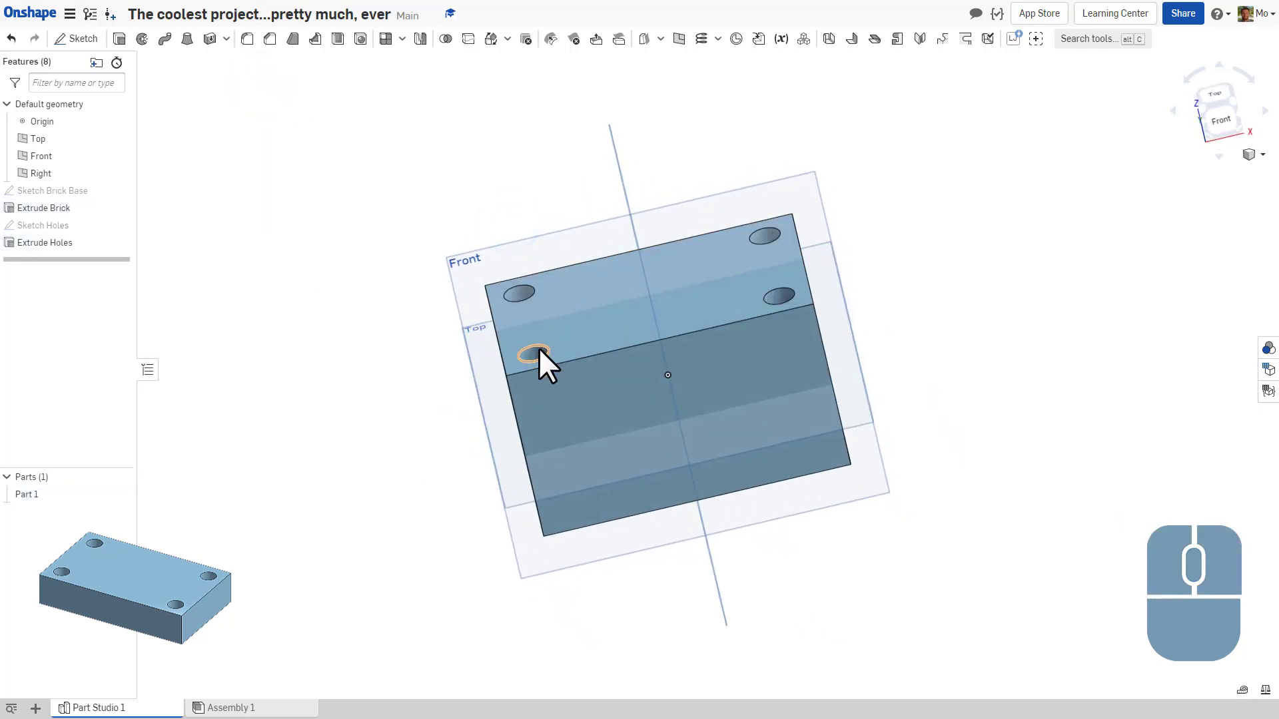
right_drag(538, 347, 528, 290)
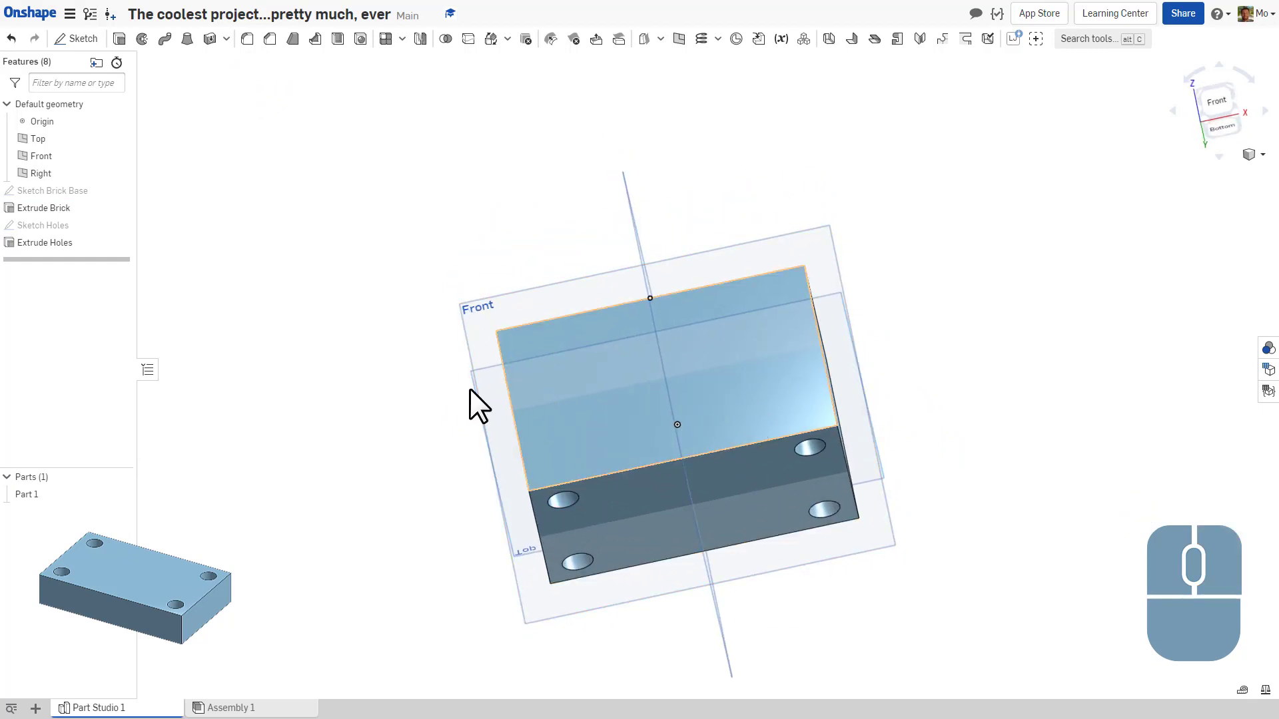
right_drag(502, 187, 460, 276)
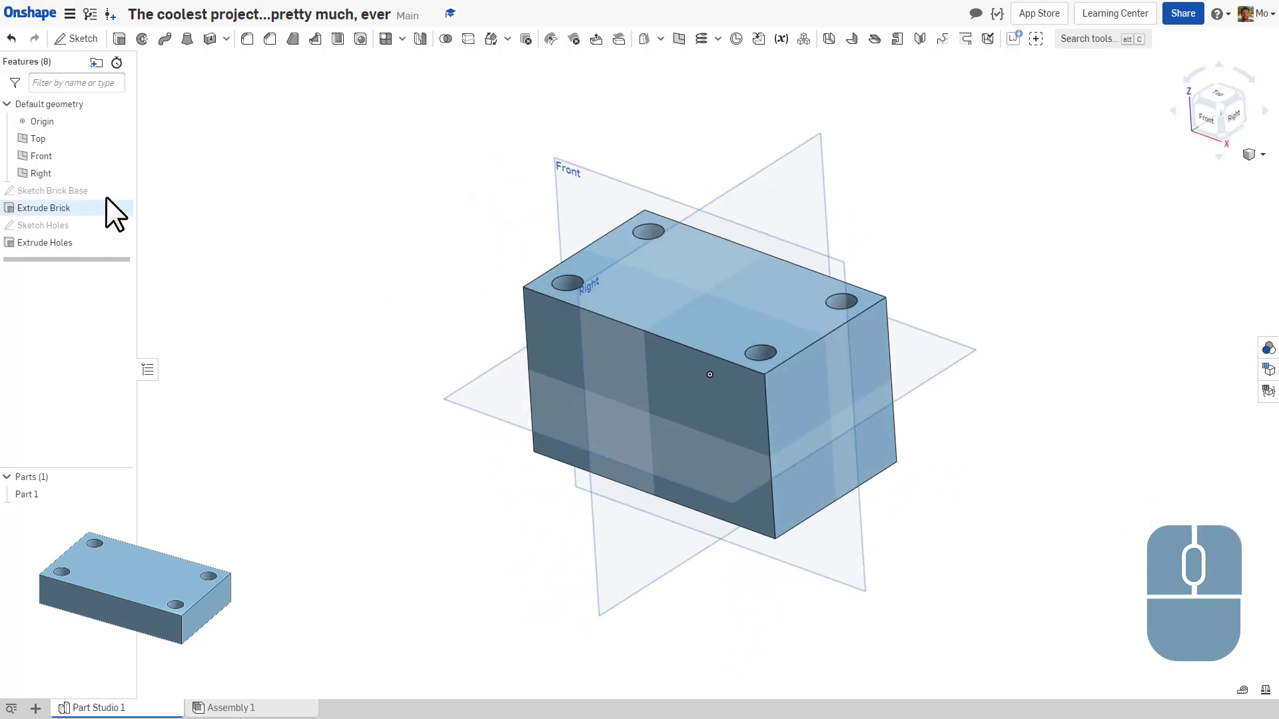
double_click(53, 207)
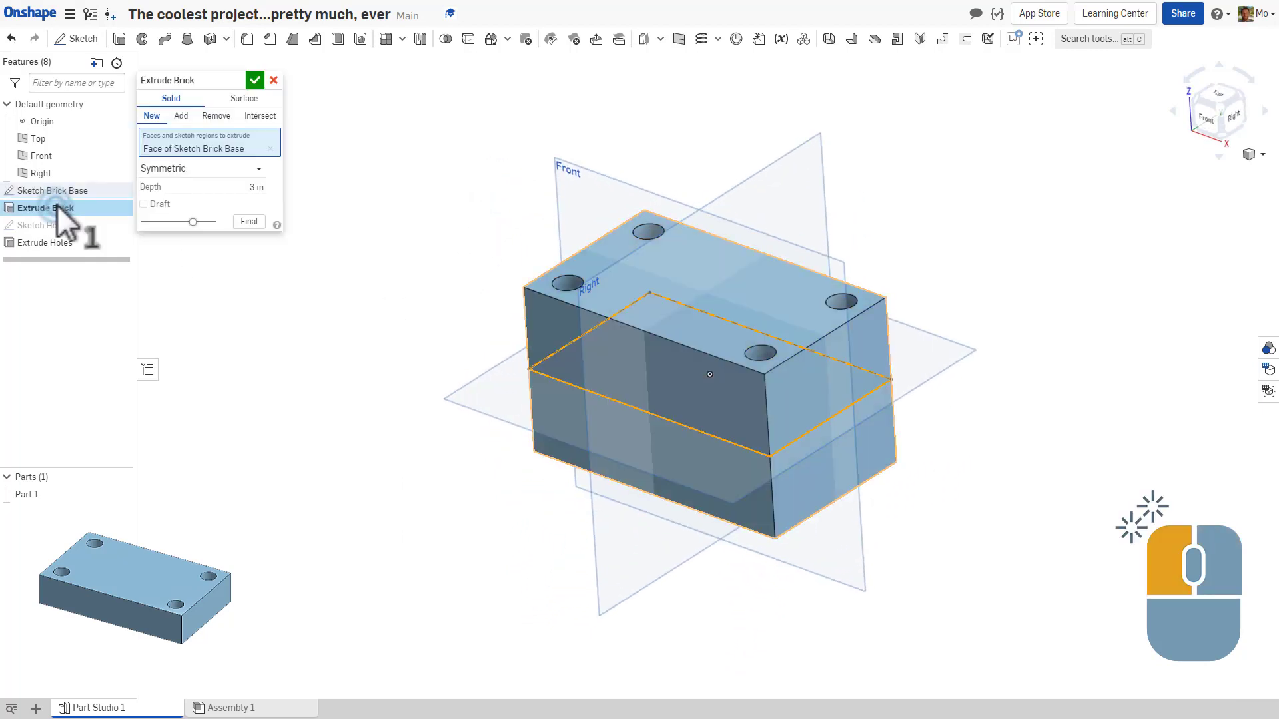
double_click(240, 189)
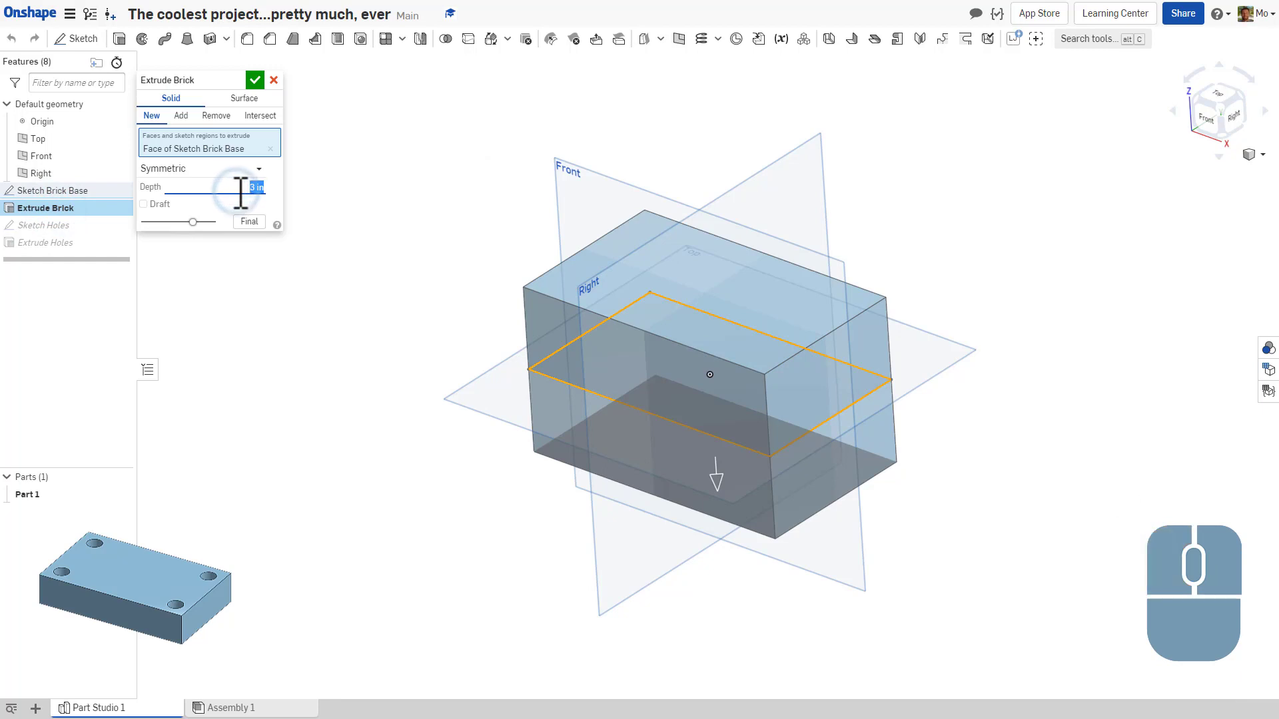
text(1)
key(Return)
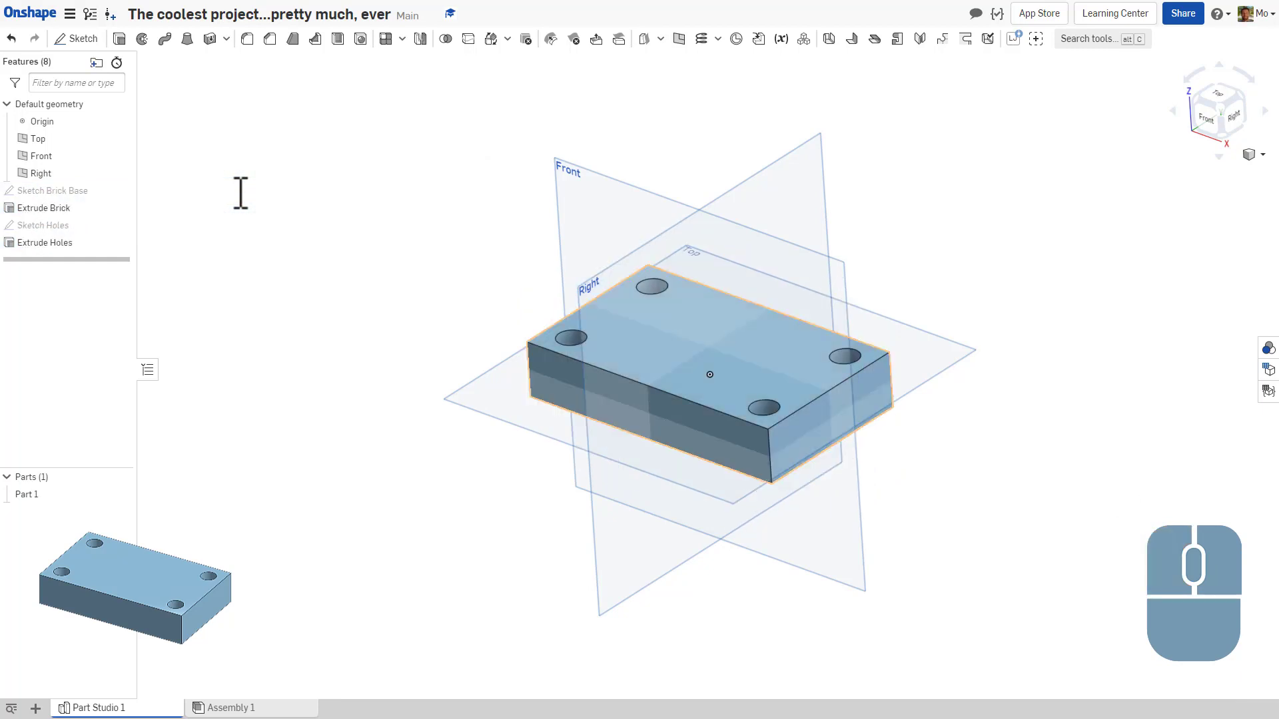
mouse_move(456, 302)
right_down()
mouse_move(451, 182)
mouse_move(450, 319)
right_up()
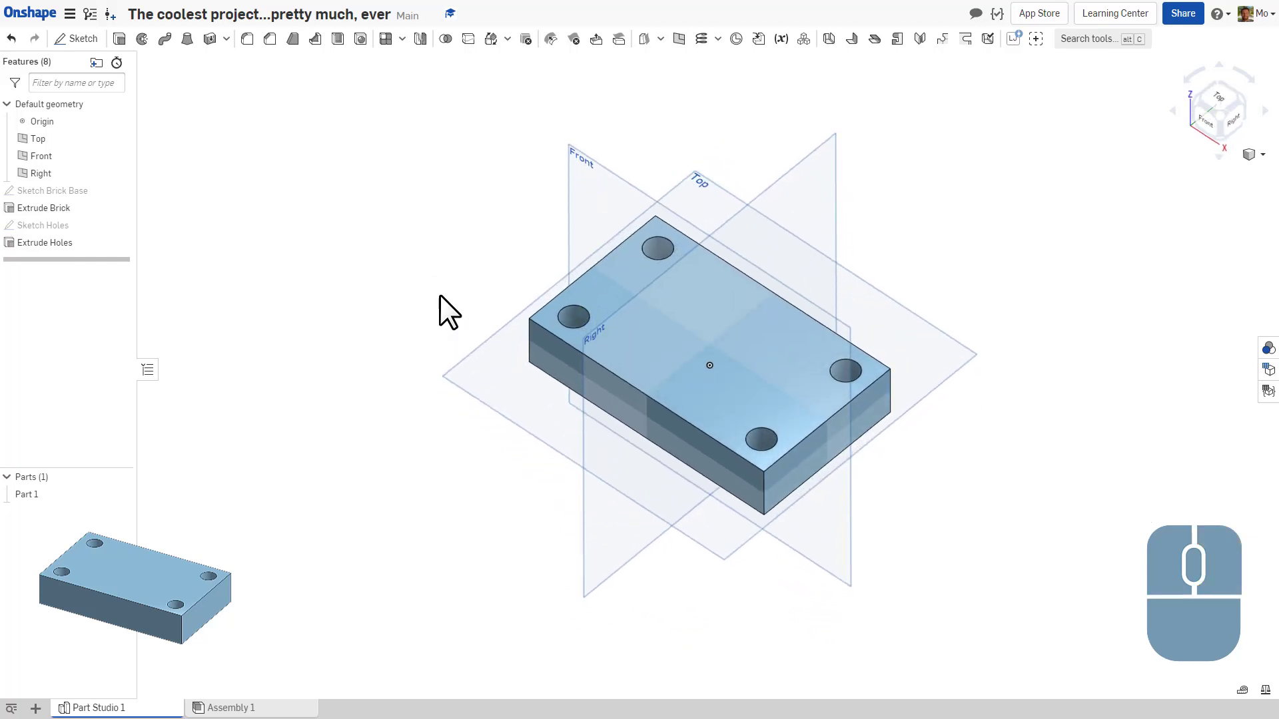